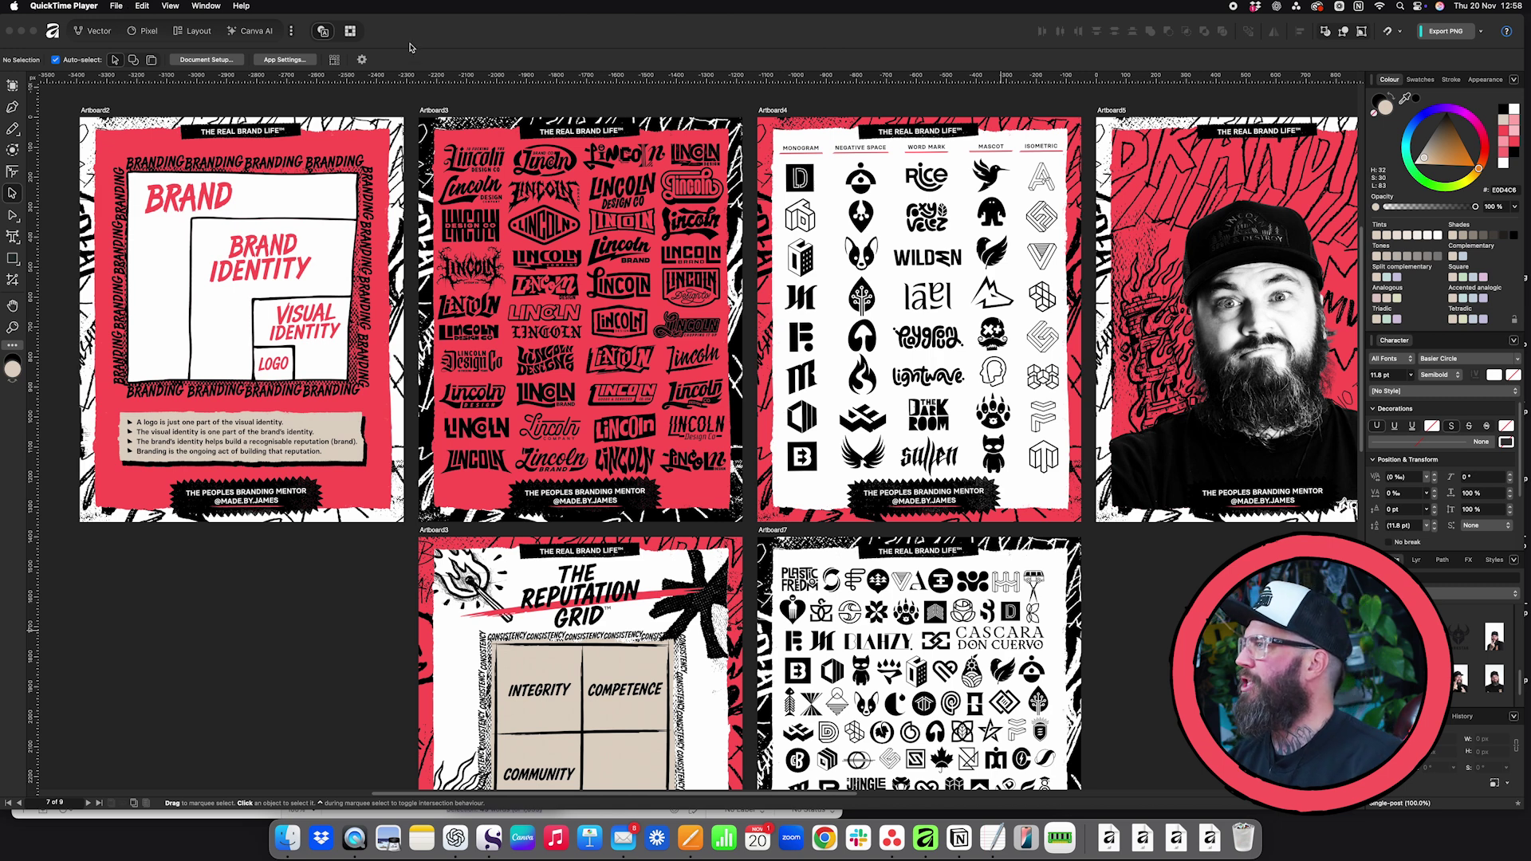
# Start a new document from the Vertical Video (9:16) preset
pyautogui.click(78, 9)
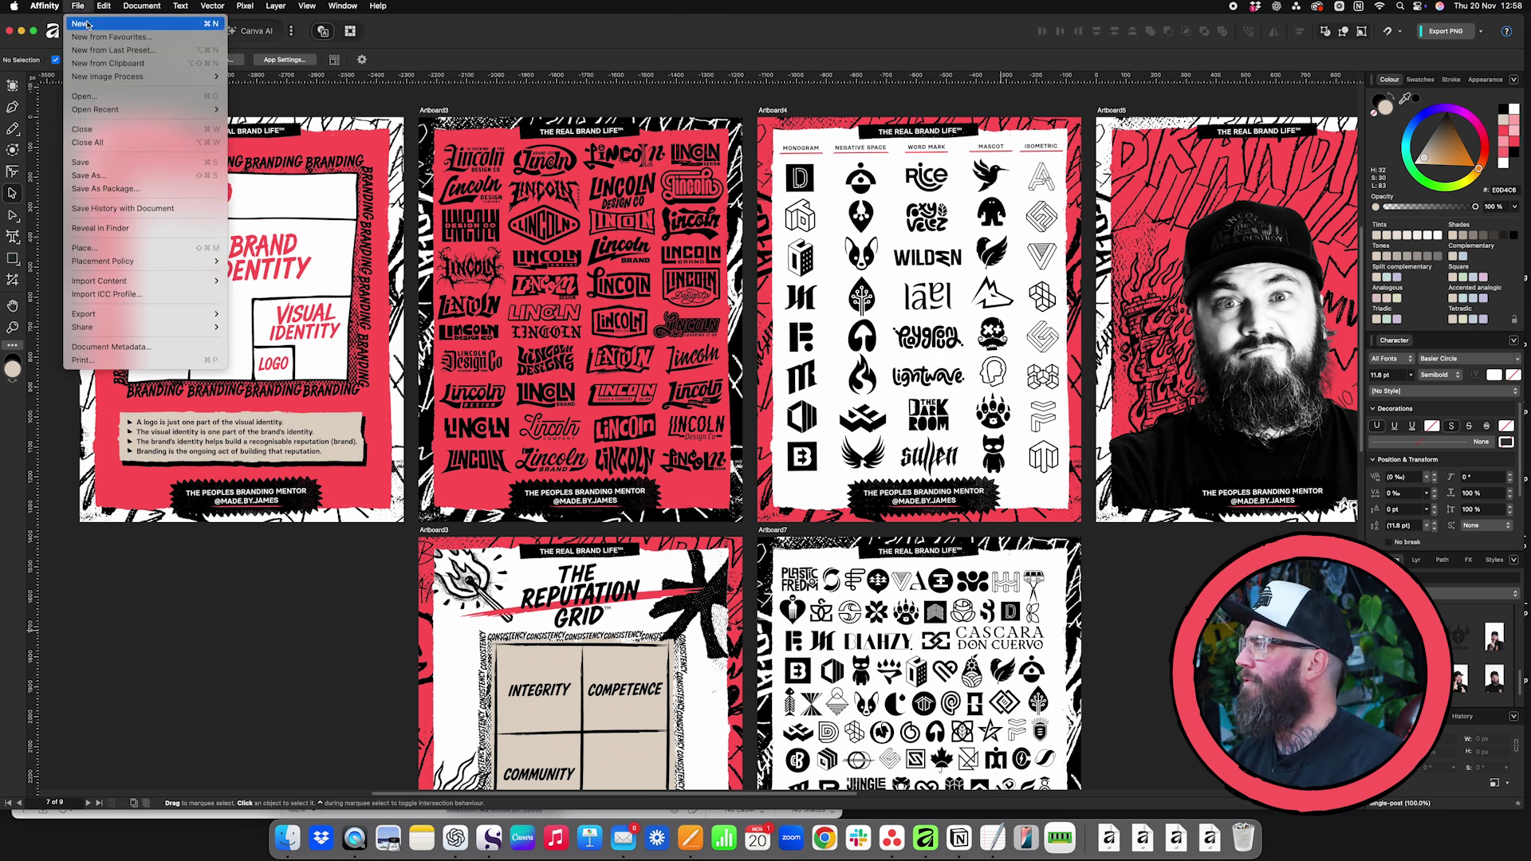
pyautogui.click(83, 25)
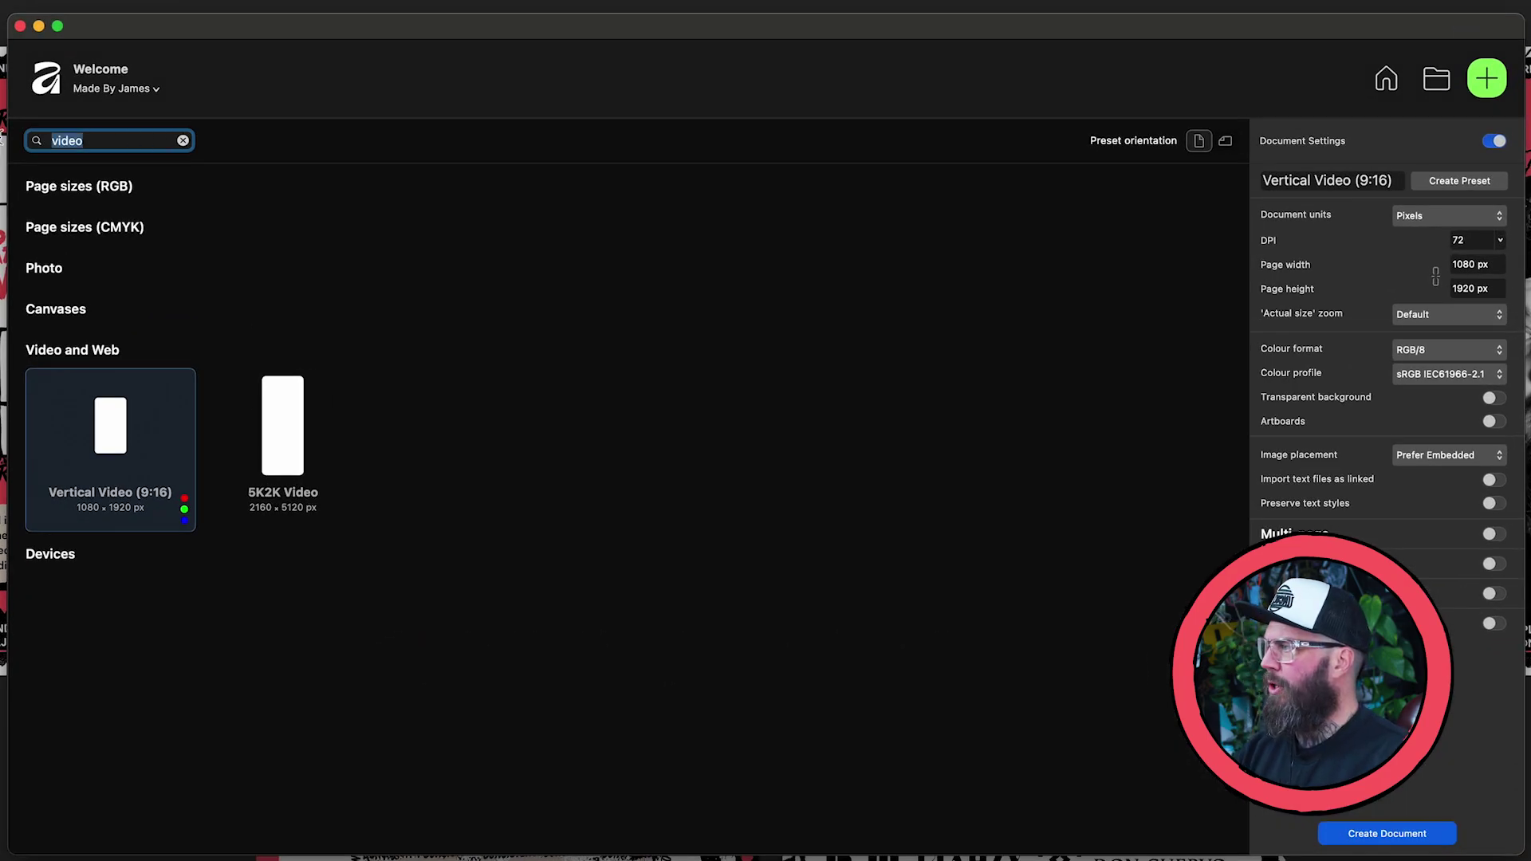
pyautogui.press('BackSpace')
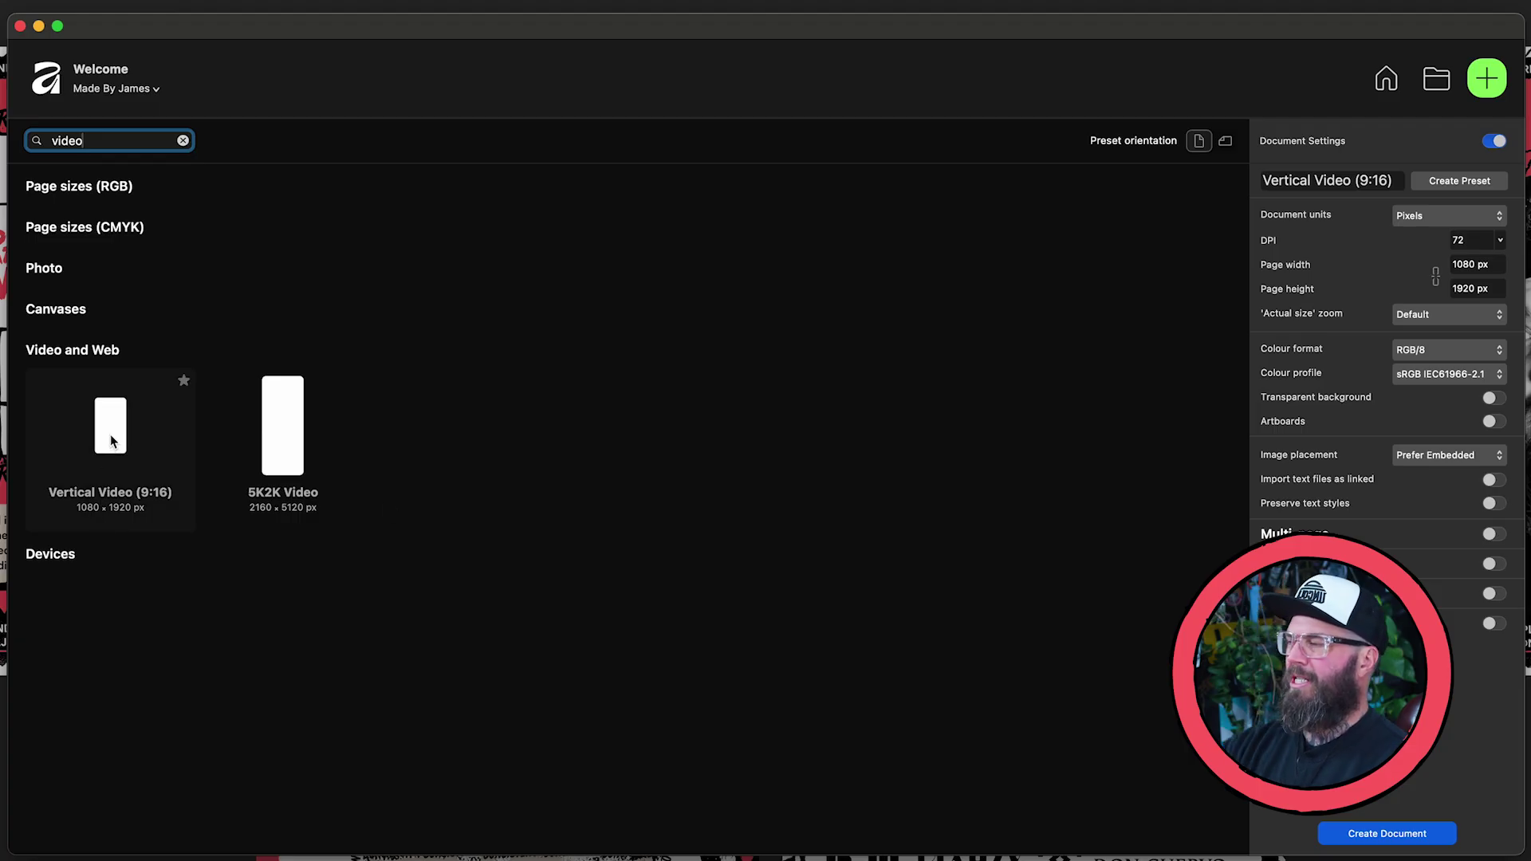
pyautogui.click(112, 441)
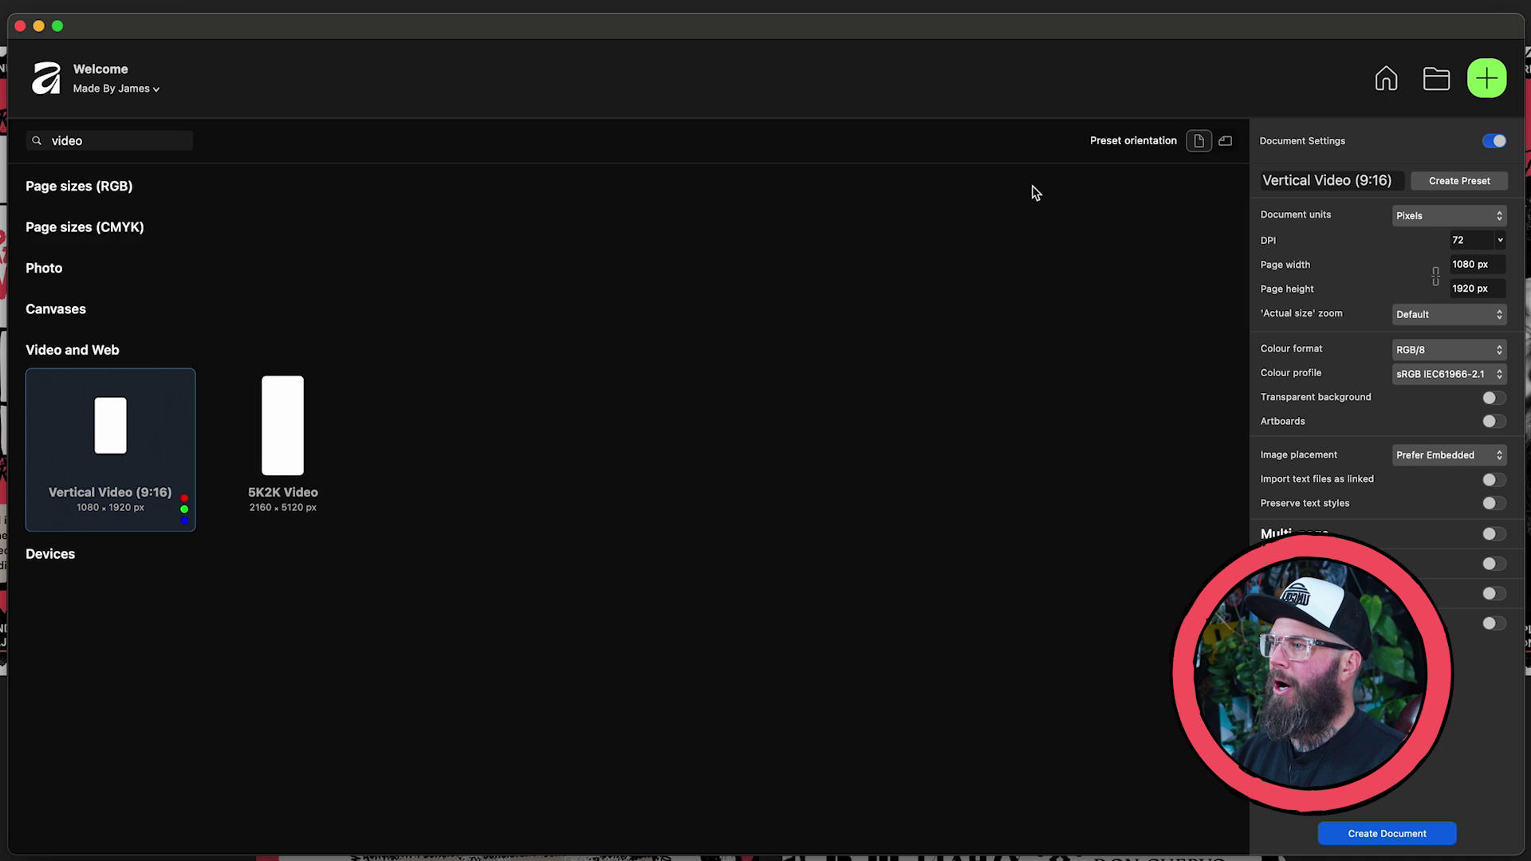
# Toggle the preset orientation, leaving it portrait at 1080 × 1920 px
pyautogui.click(1227, 146)
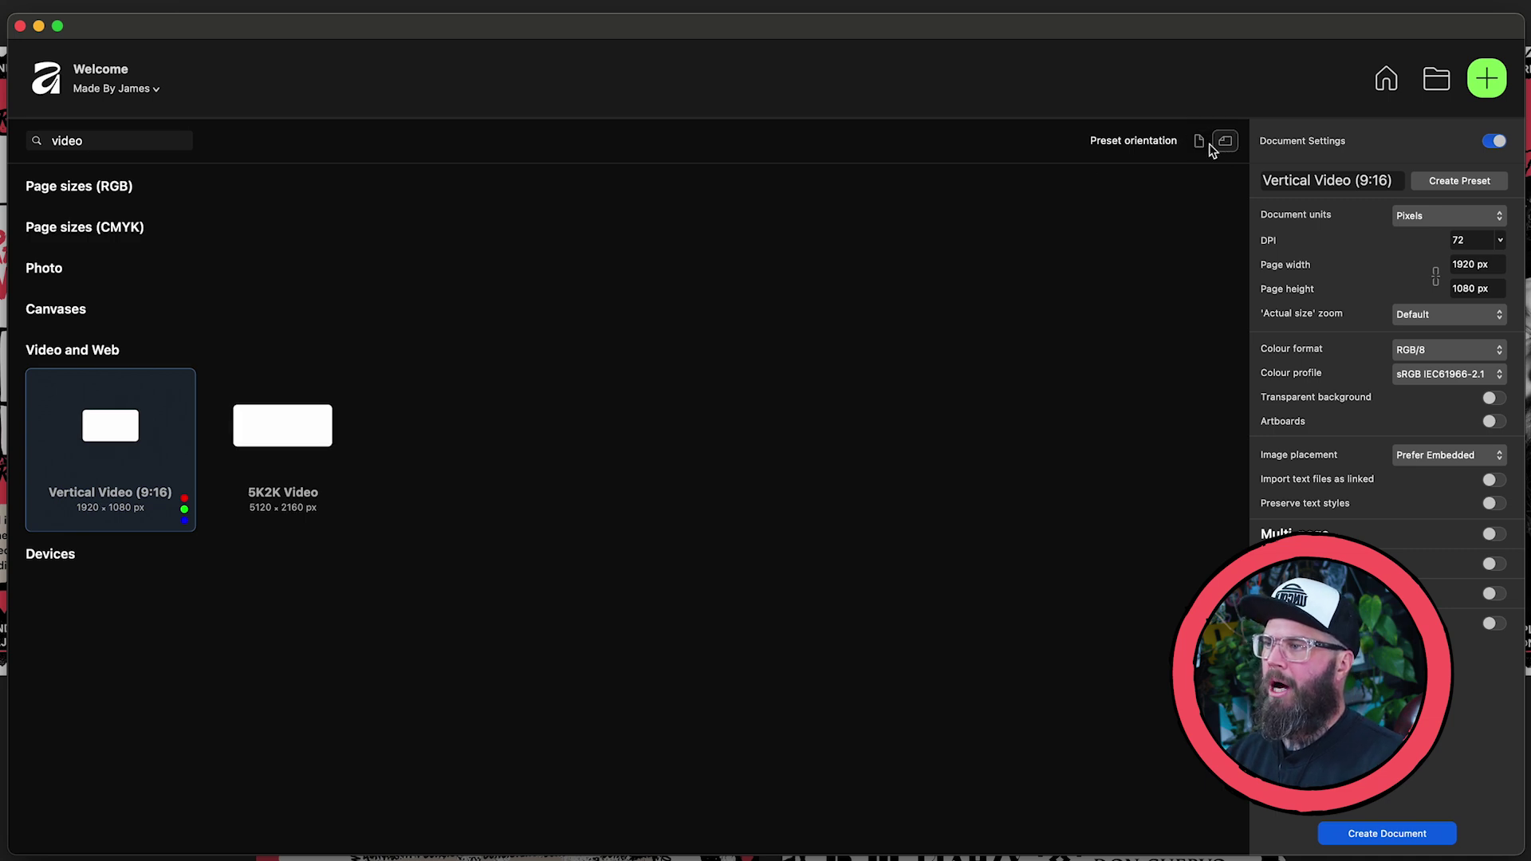
pyautogui.click(1223, 144)
pyautogui.click(1201, 143)
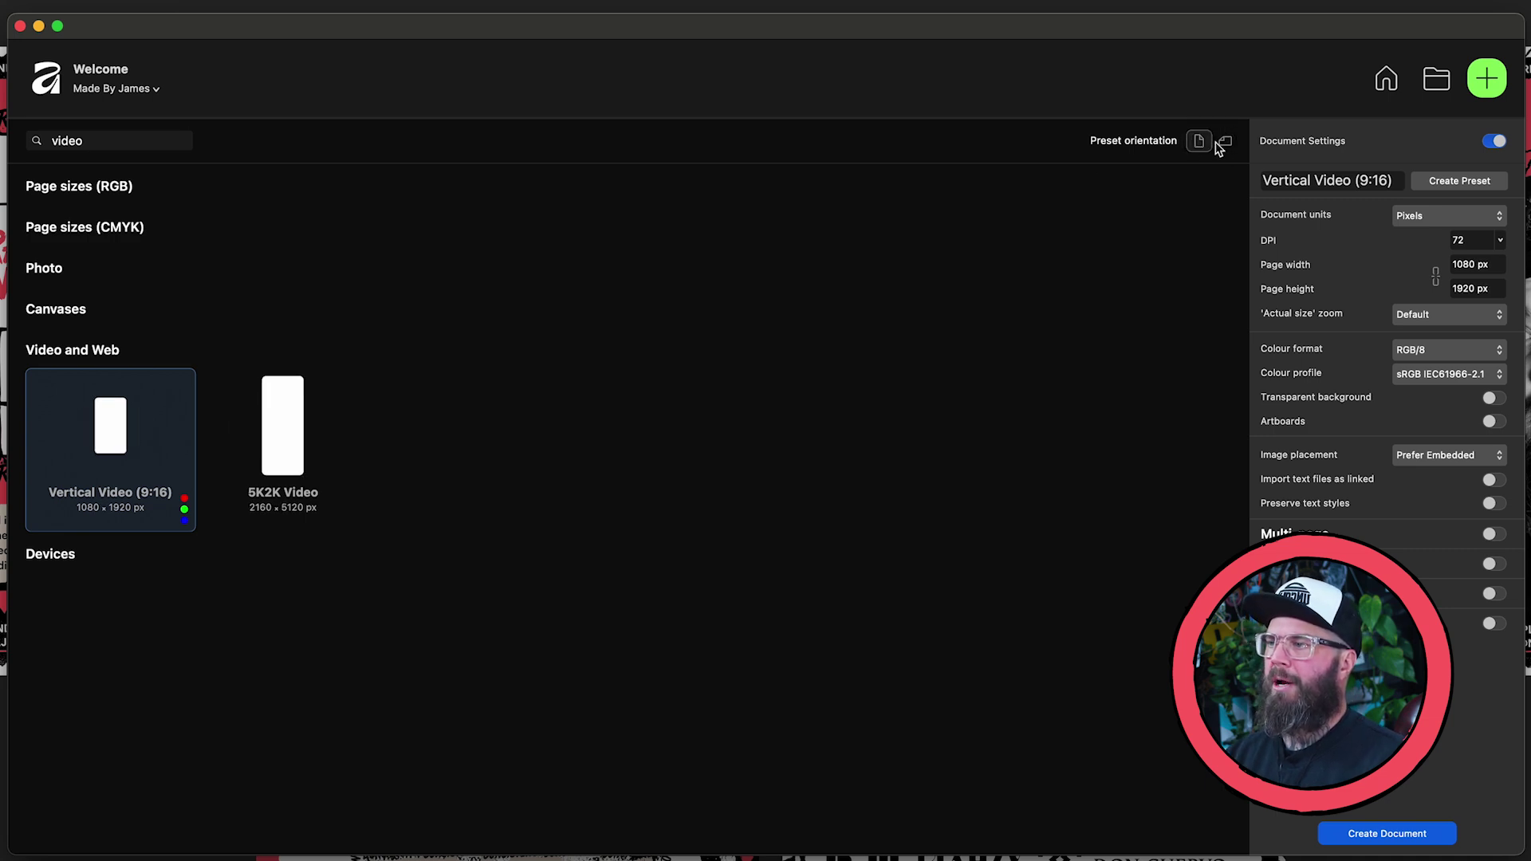
pyautogui.click(1203, 143)
pyautogui.click(1202, 143)
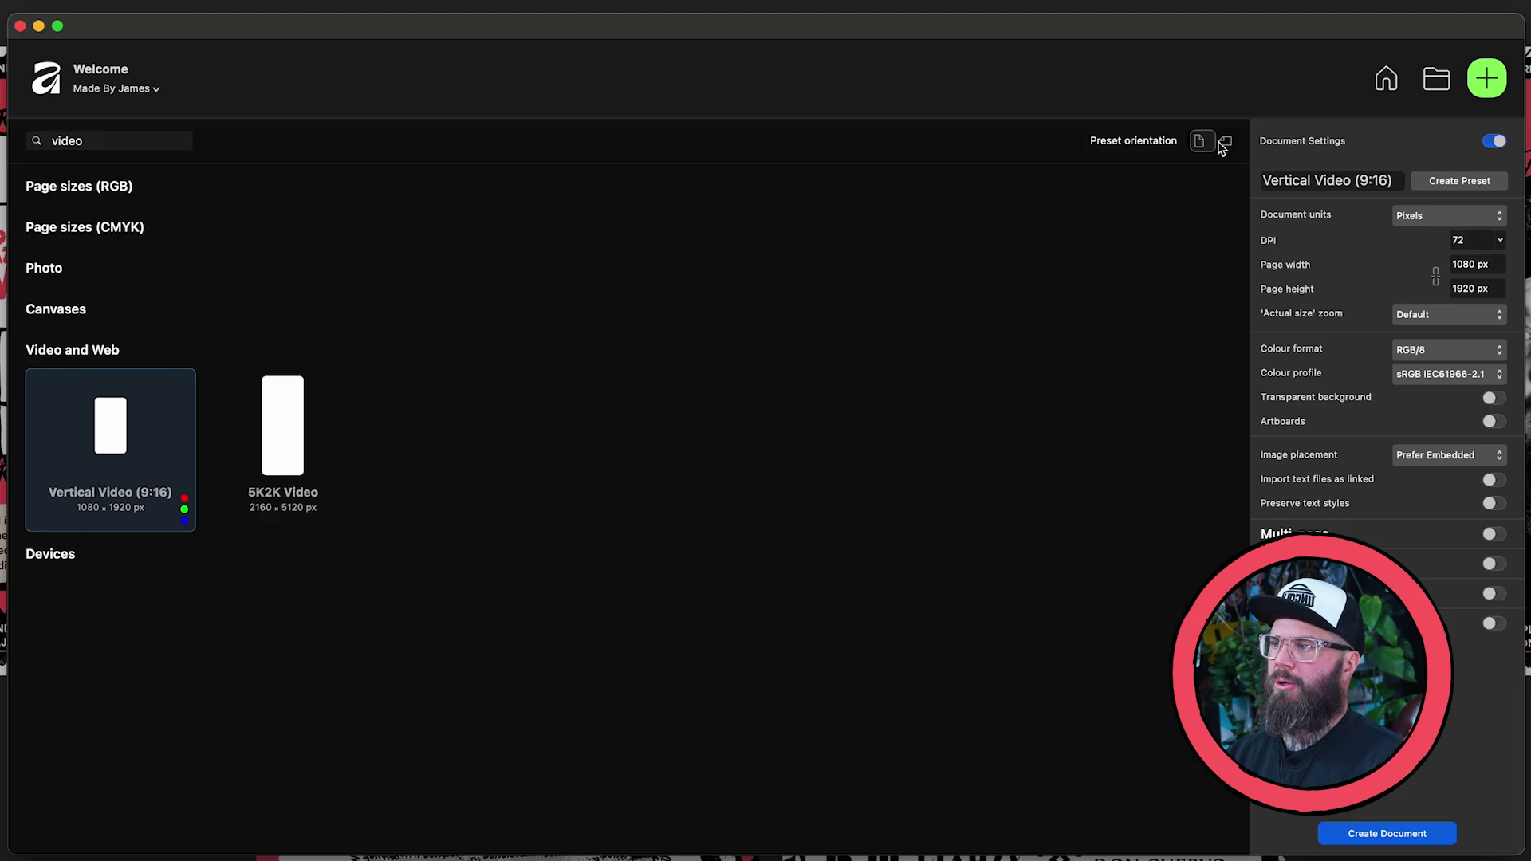
pyautogui.click(1201, 144)
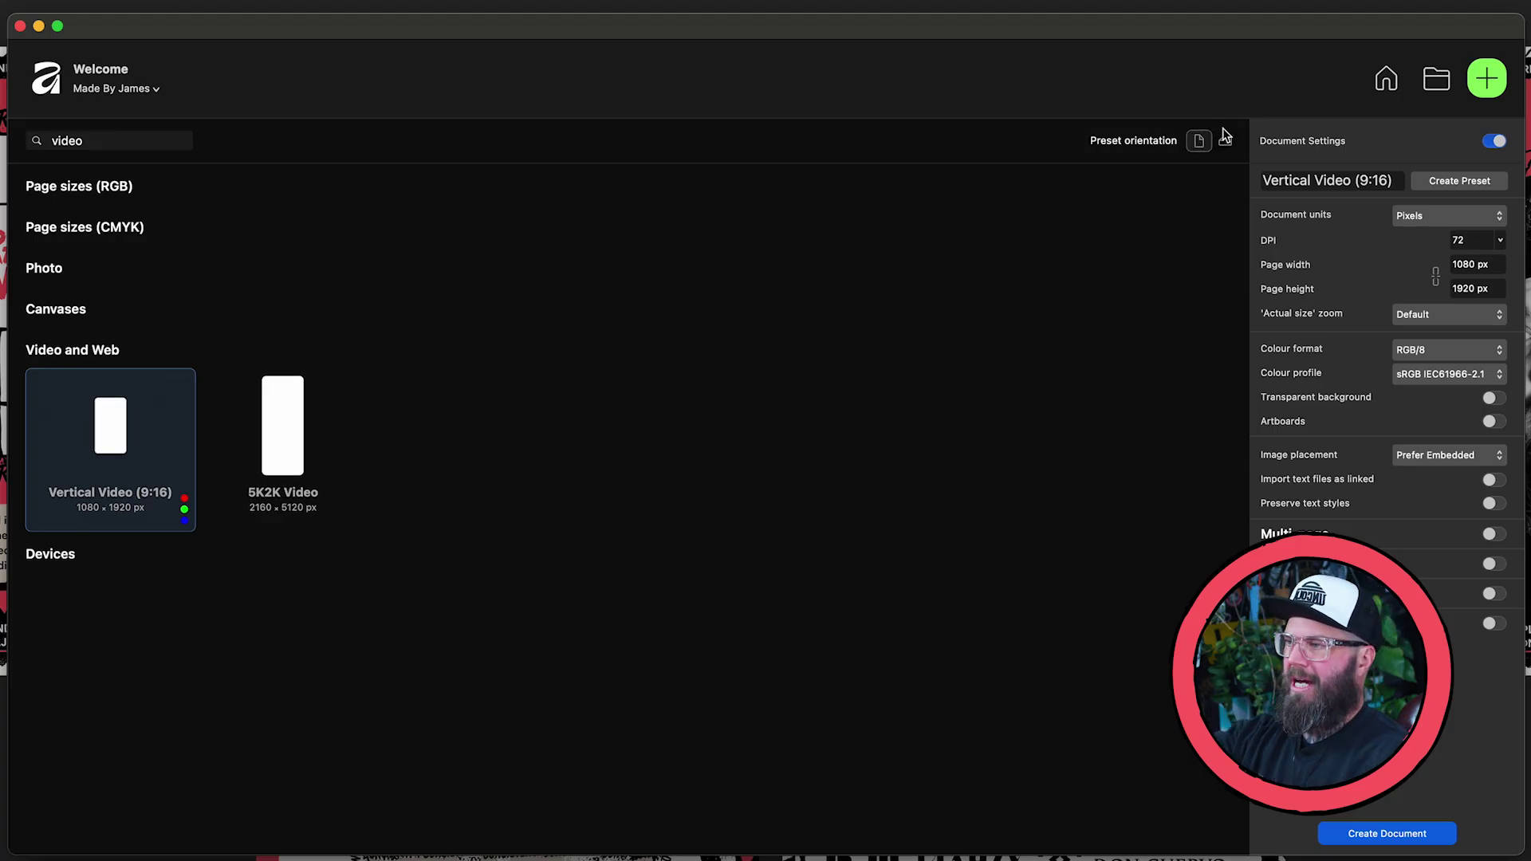
pyautogui.click(1224, 142)
pyautogui.click(1203, 143)
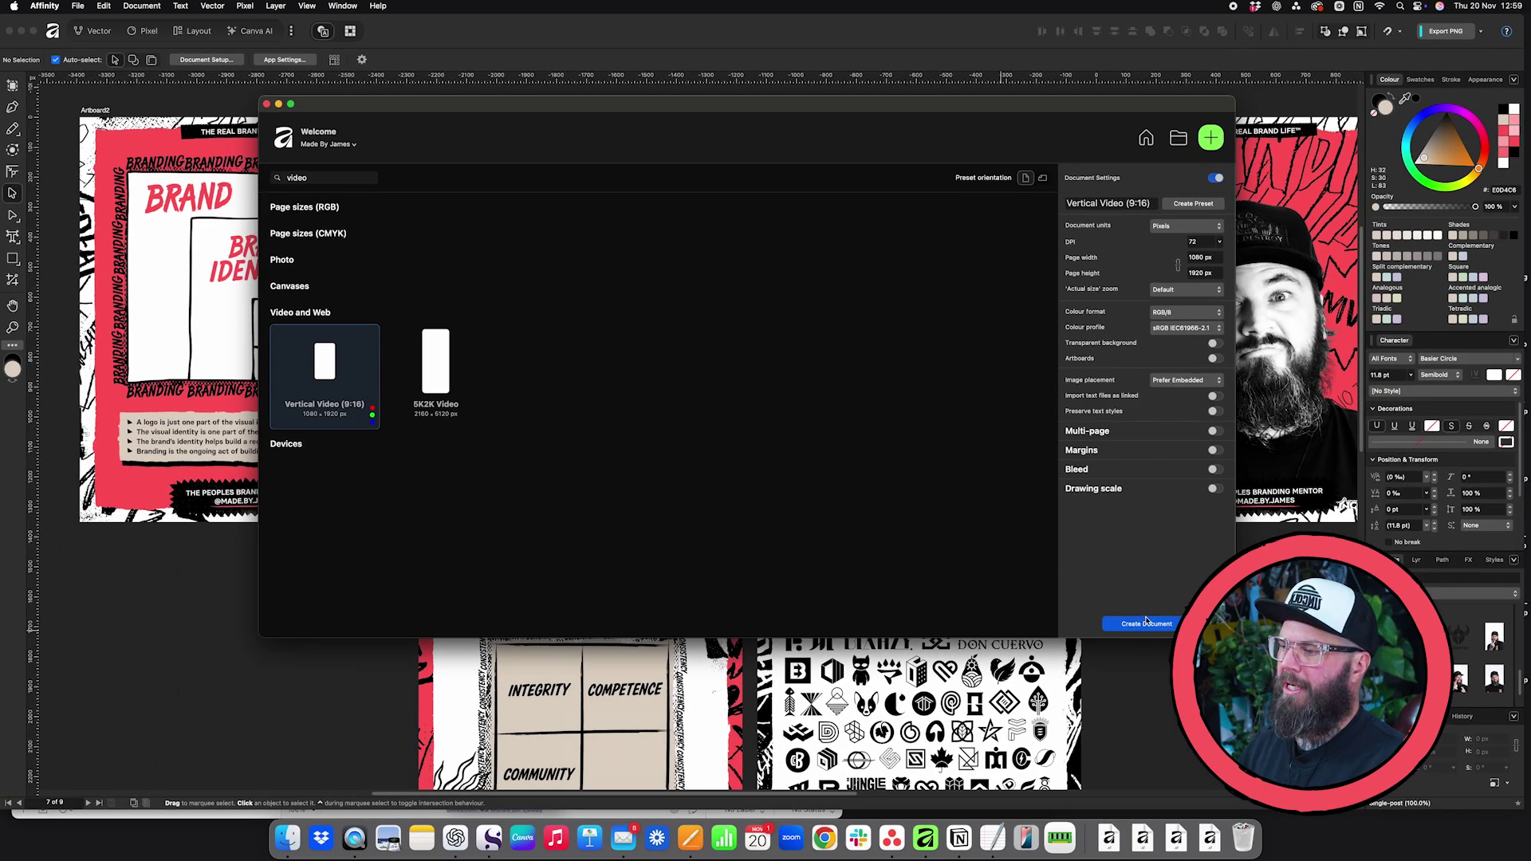
# Create the blank 1080 × 1920 portrait document and view it at 100%
pyautogui.click(1144, 624)
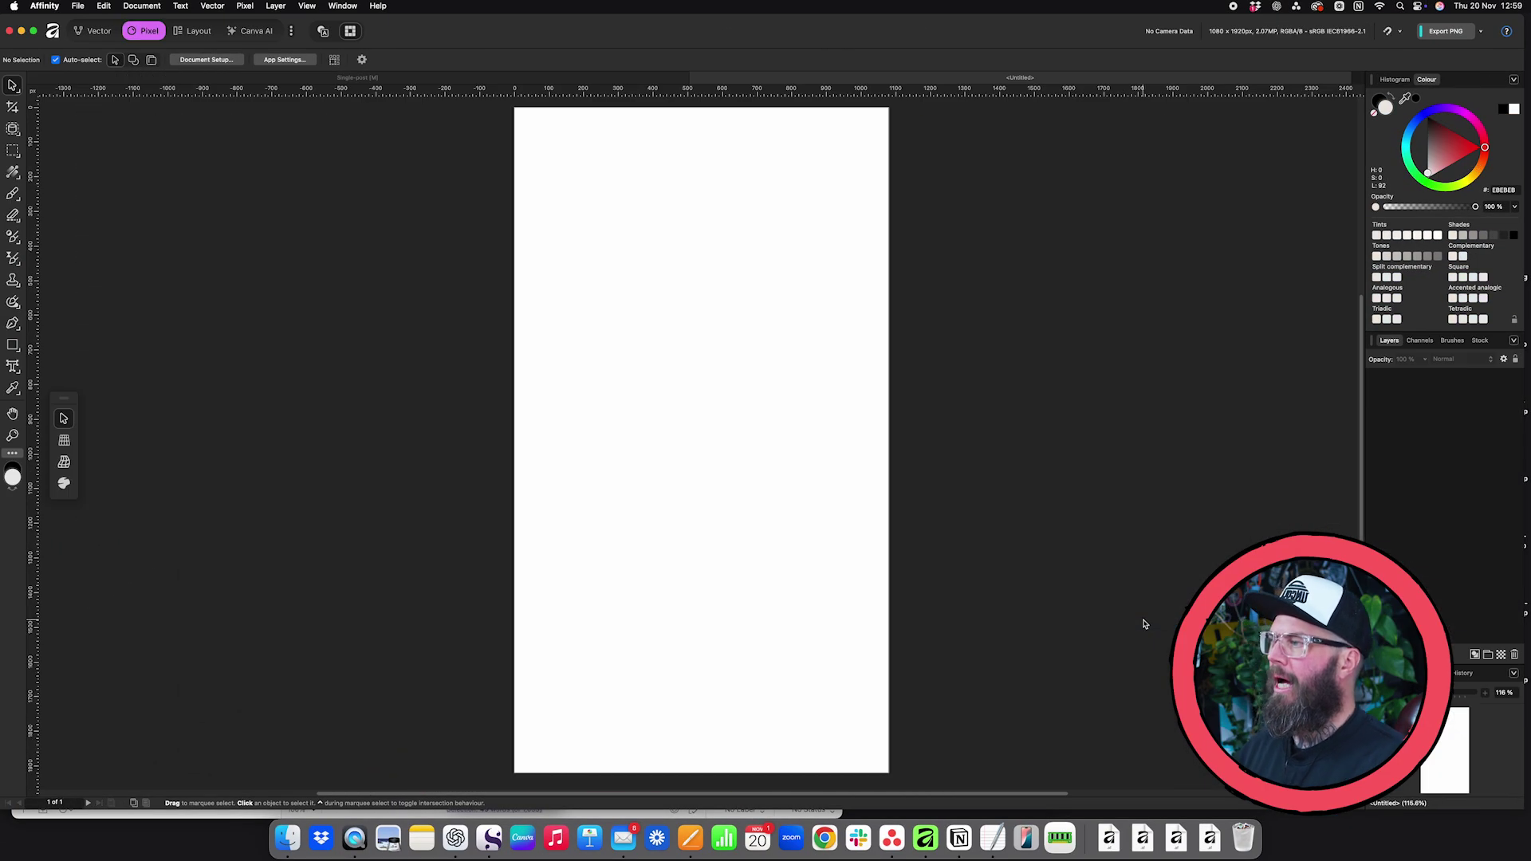
pyautogui.press('super+1')
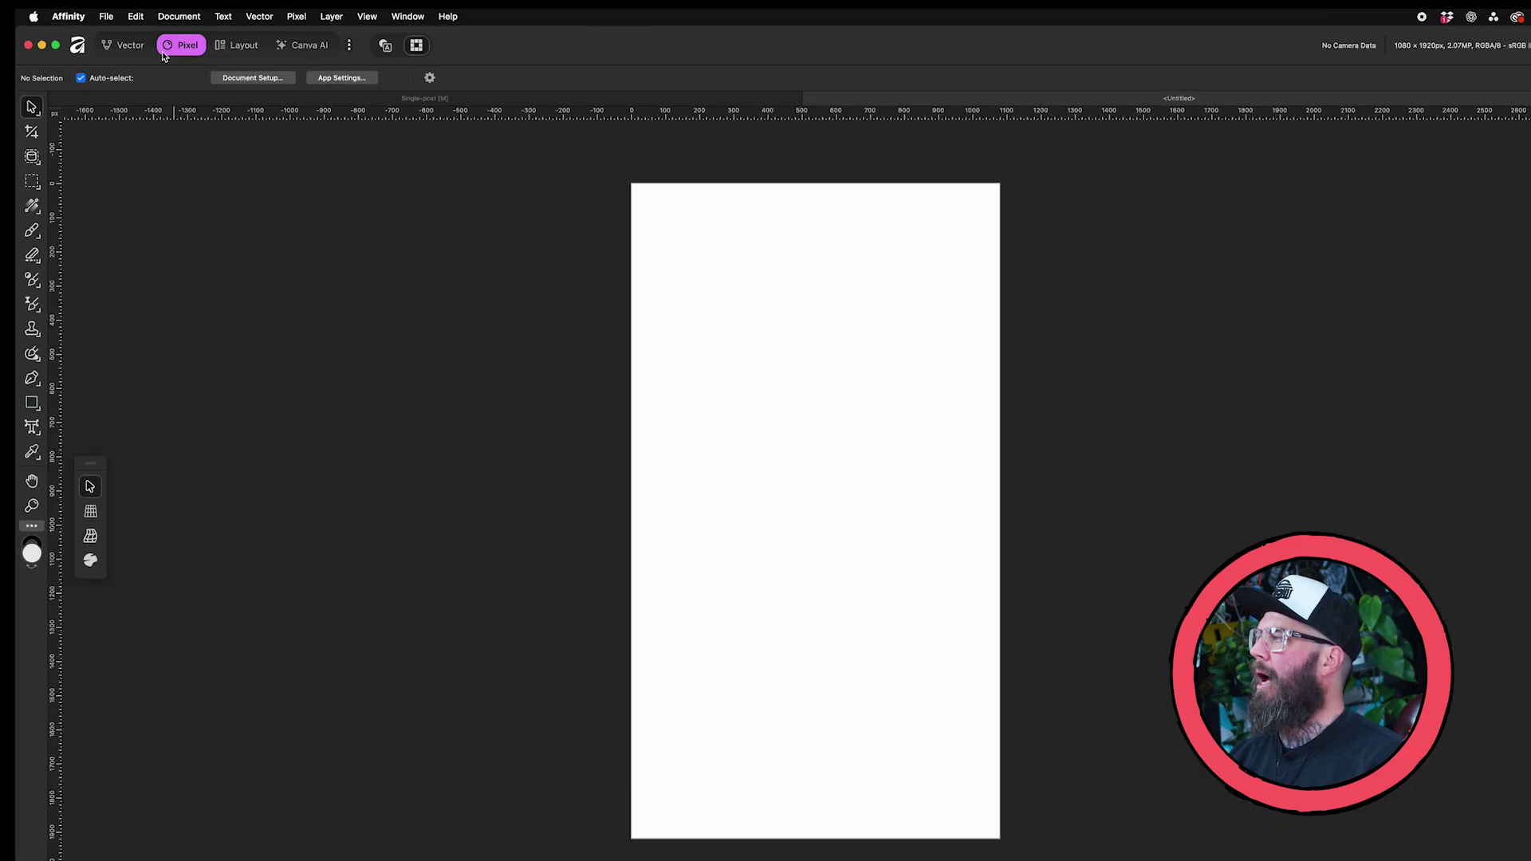
# Cycle through the Vector, Pixel and Layout studios, returning to Vector
pyautogui.click(95, 31)
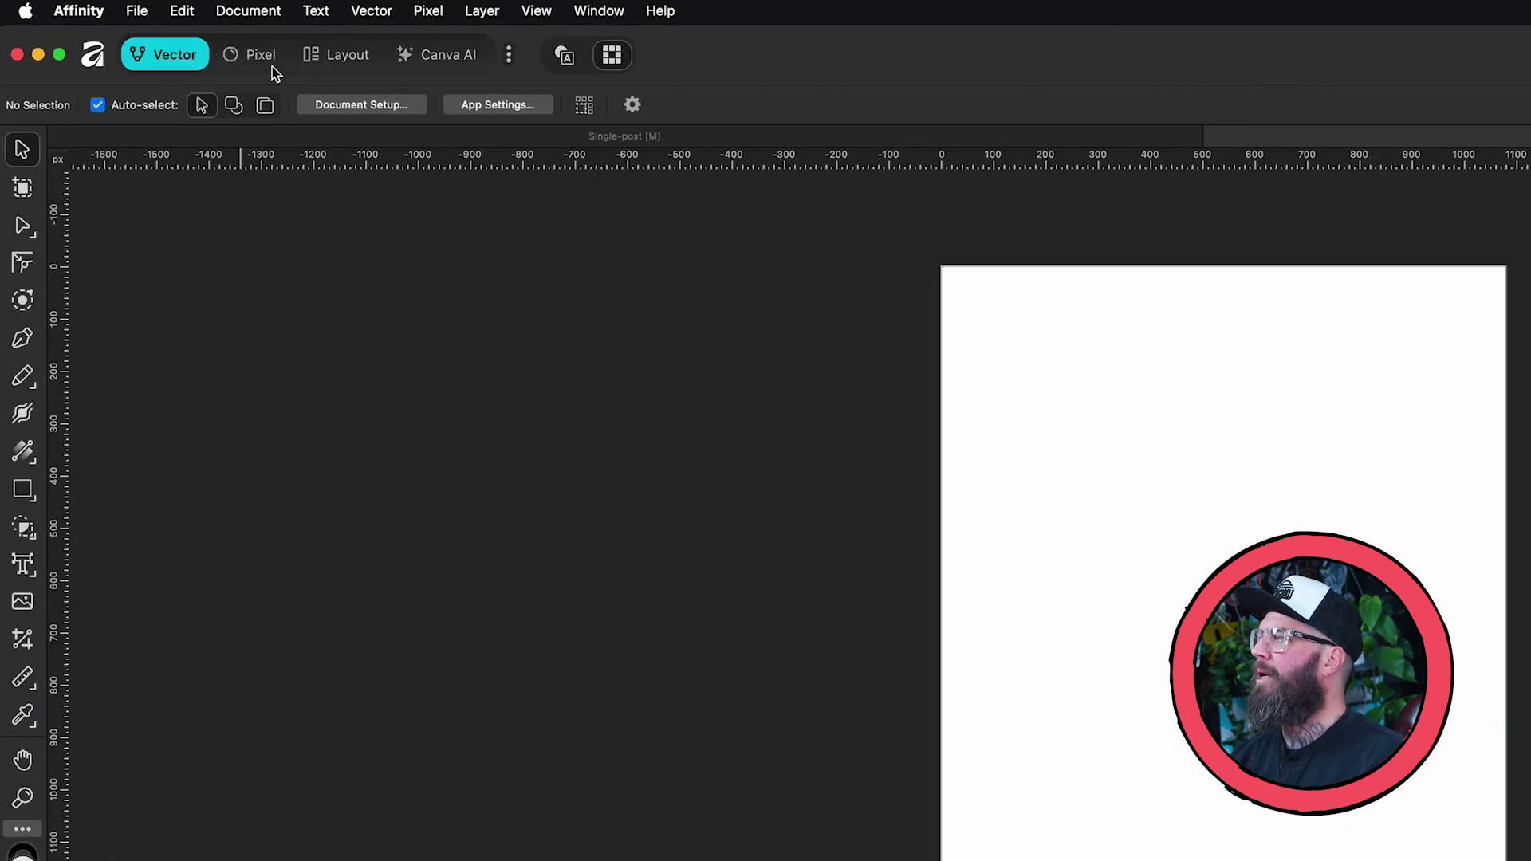
pyautogui.click(253, 54)
pyautogui.click(341, 54)
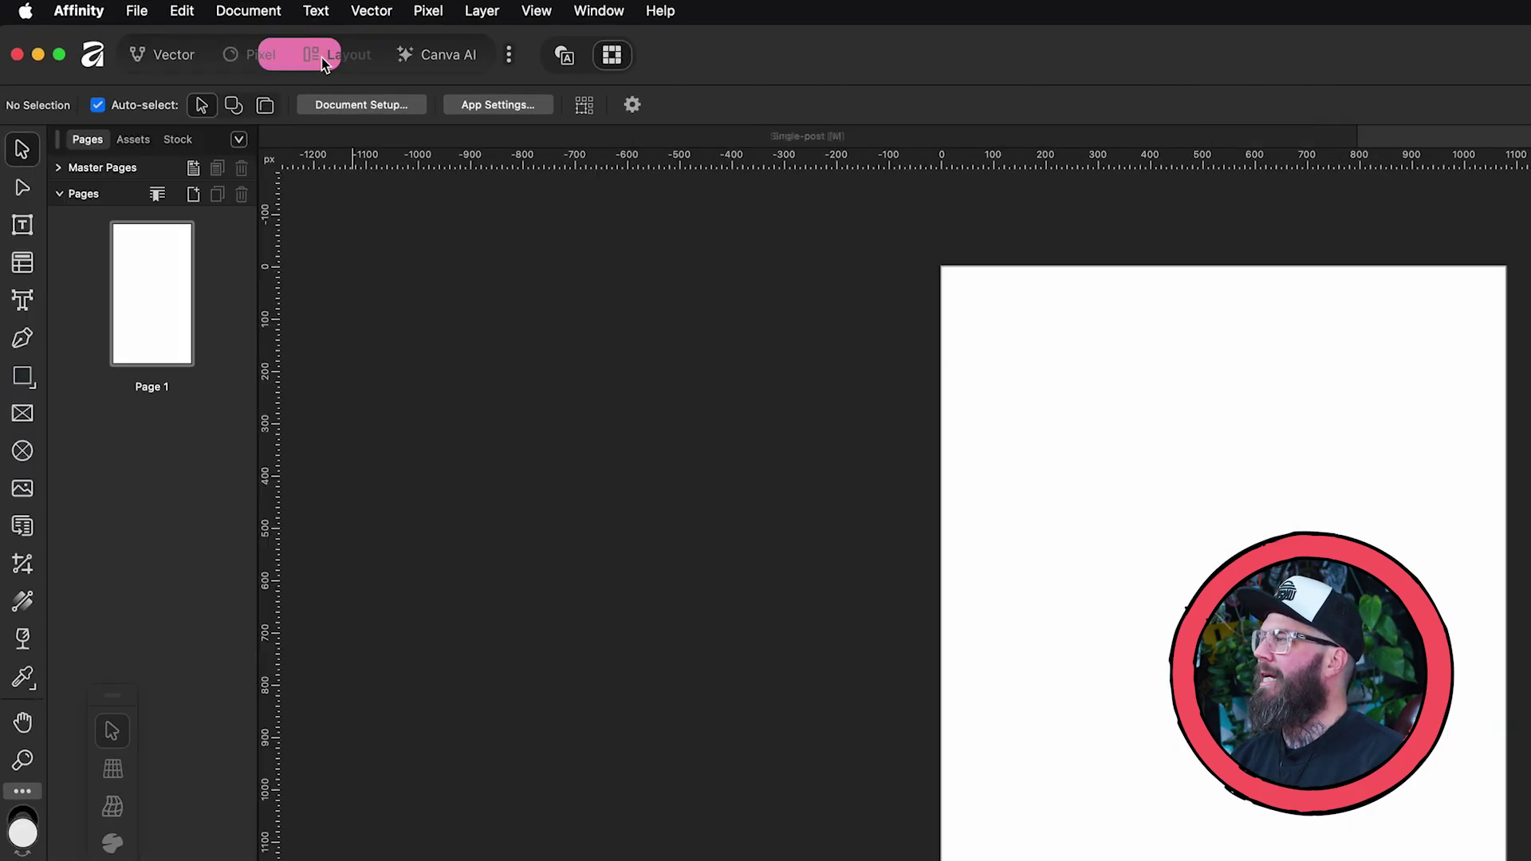
pyautogui.click(177, 54)
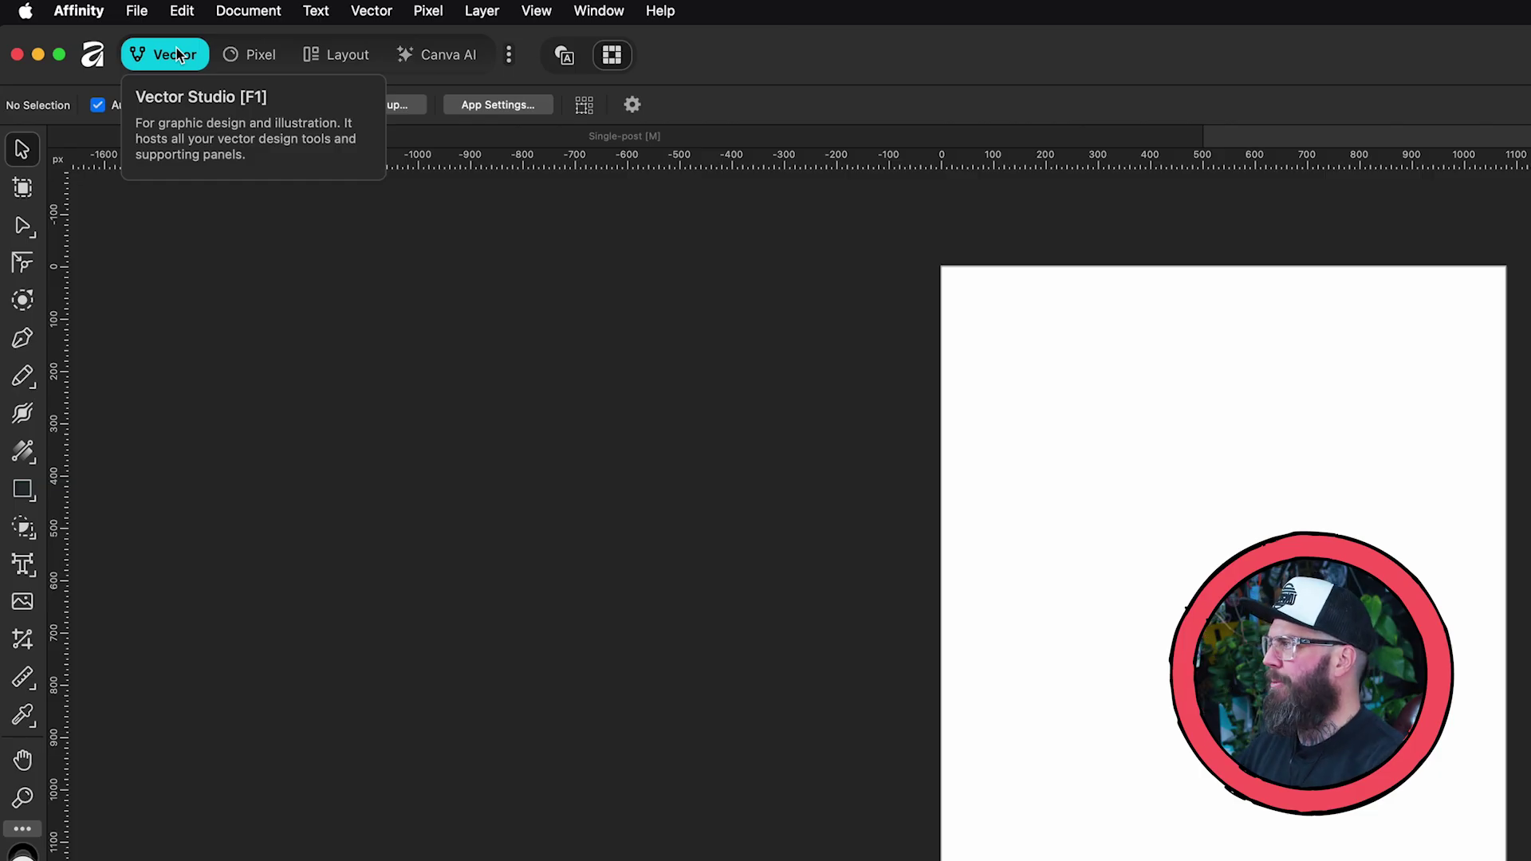
# Try the Pixel and Layout studios again, including Ctrl+3, and finish on Vector
pyautogui.click(251, 53)
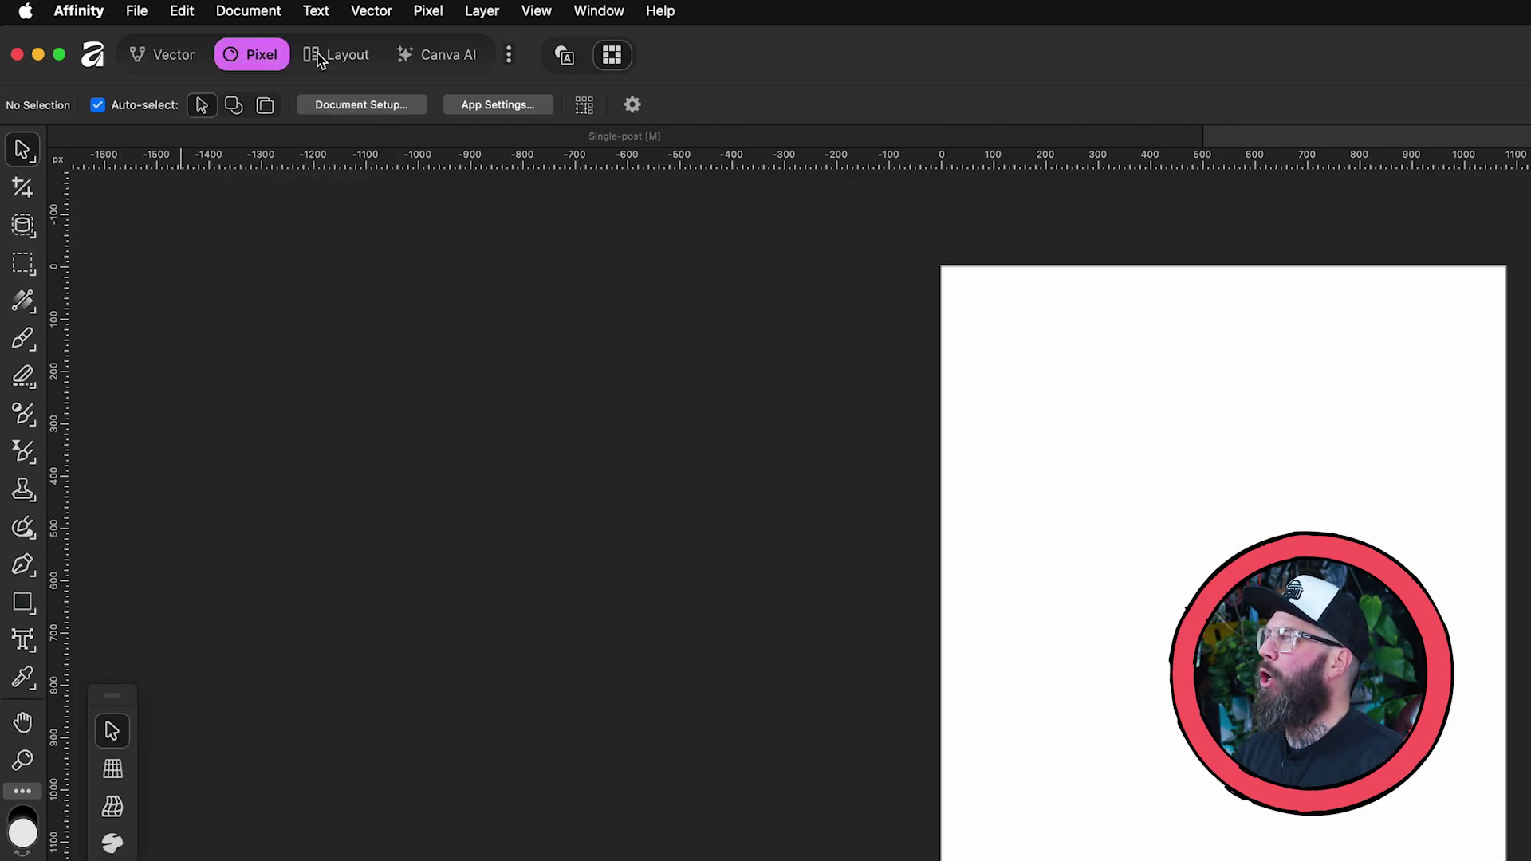
pyautogui.click(338, 54)
pyautogui.click(252, 53)
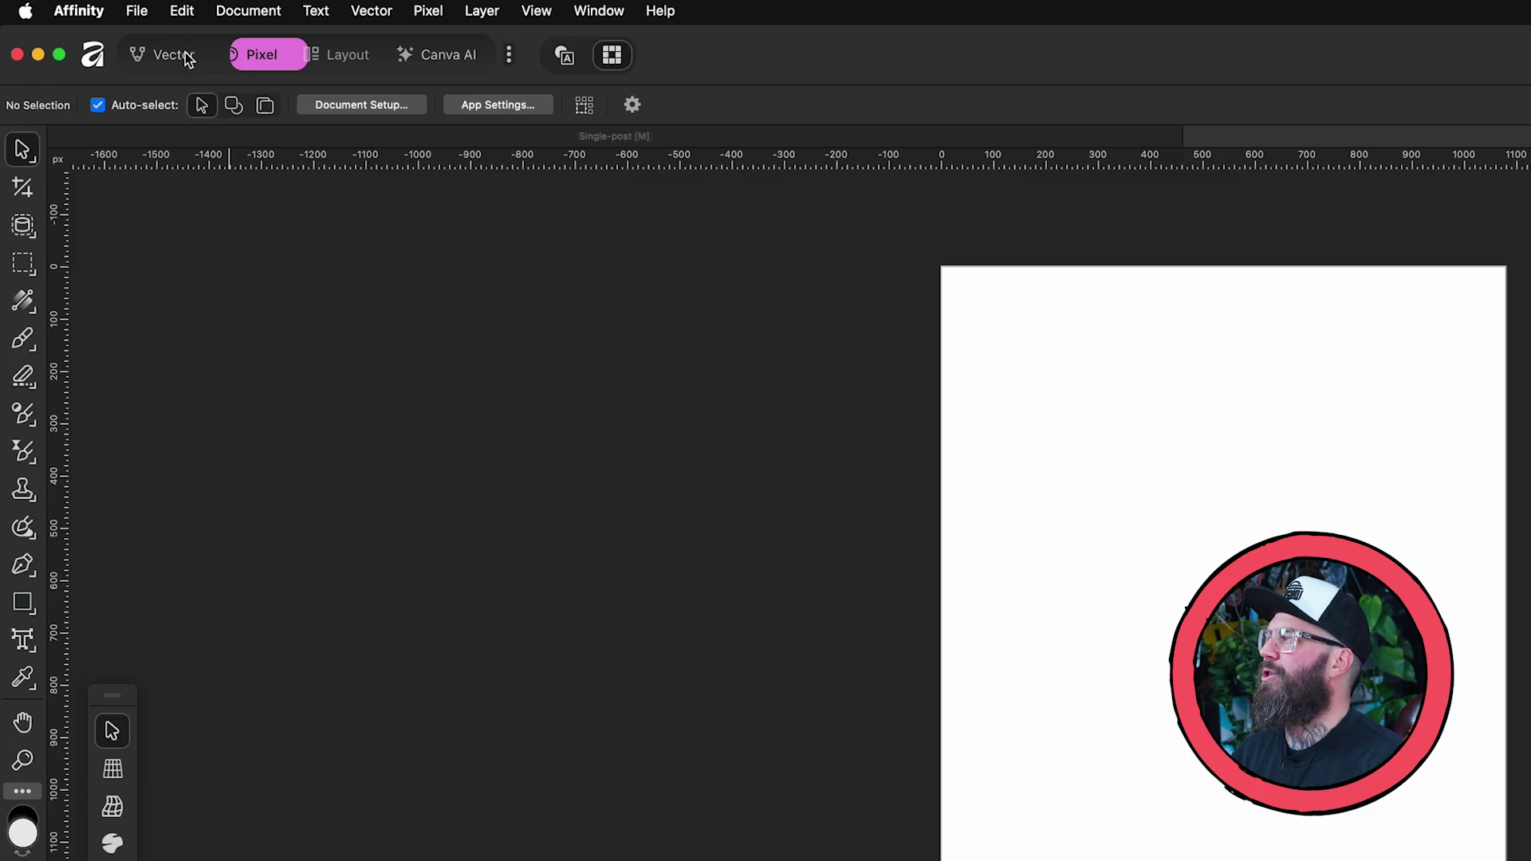
pyautogui.click(174, 54)
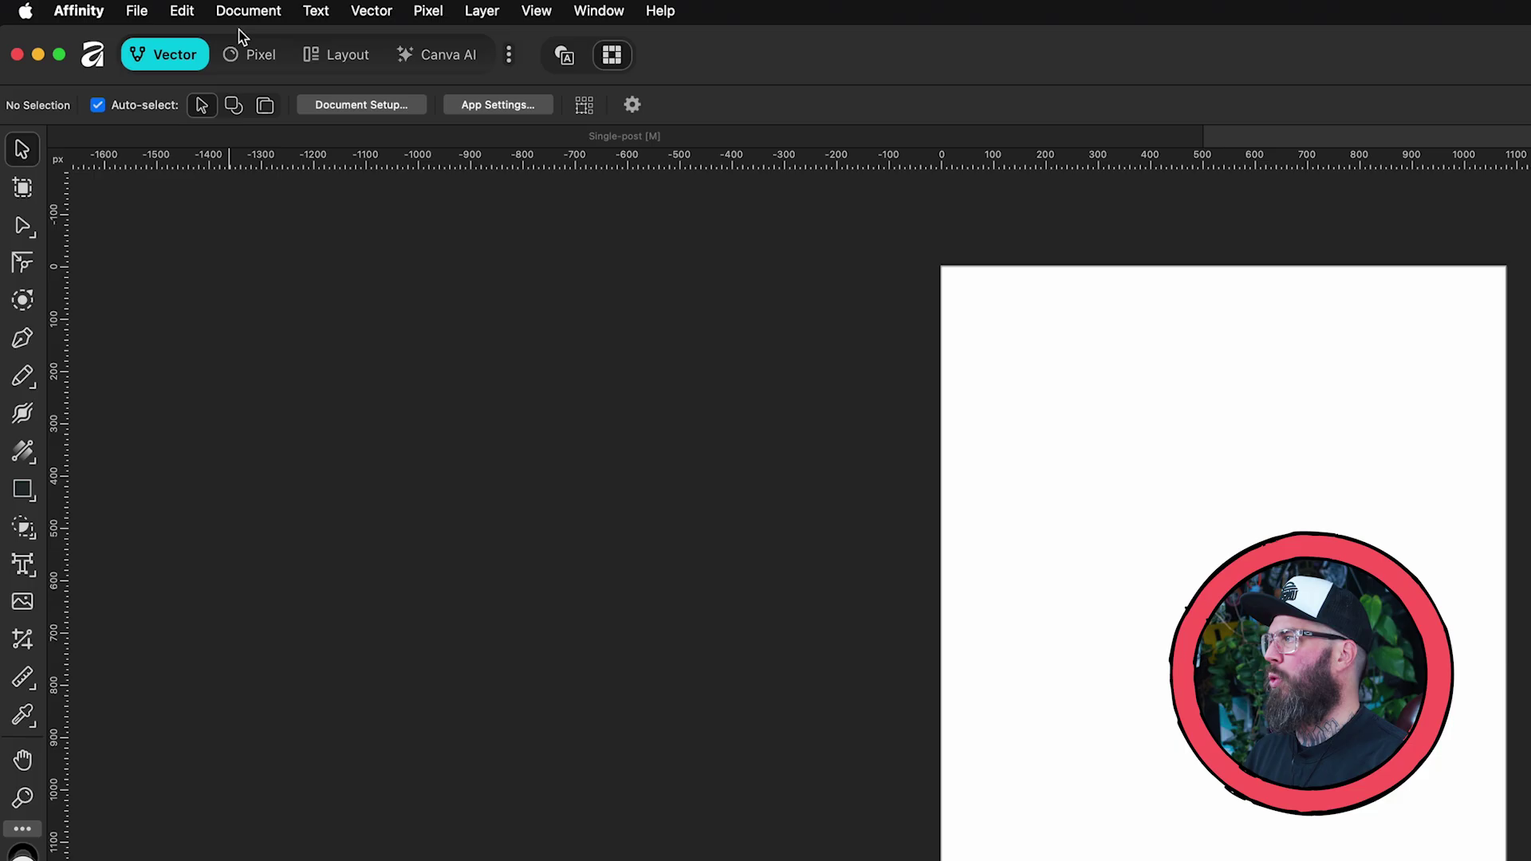
pyautogui.click(339, 53)
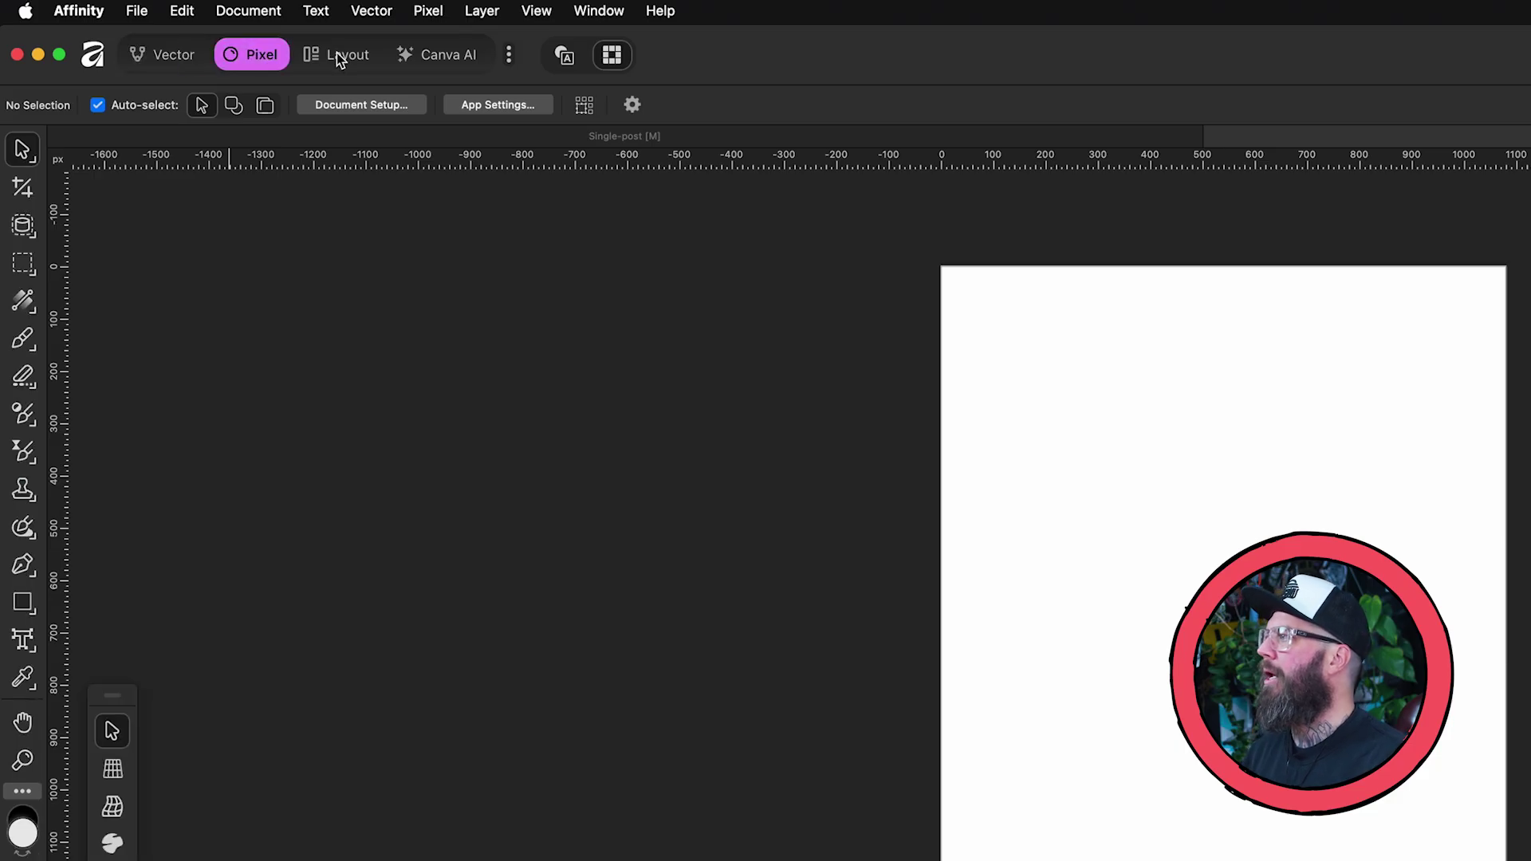
pyautogui.click(257, 57)
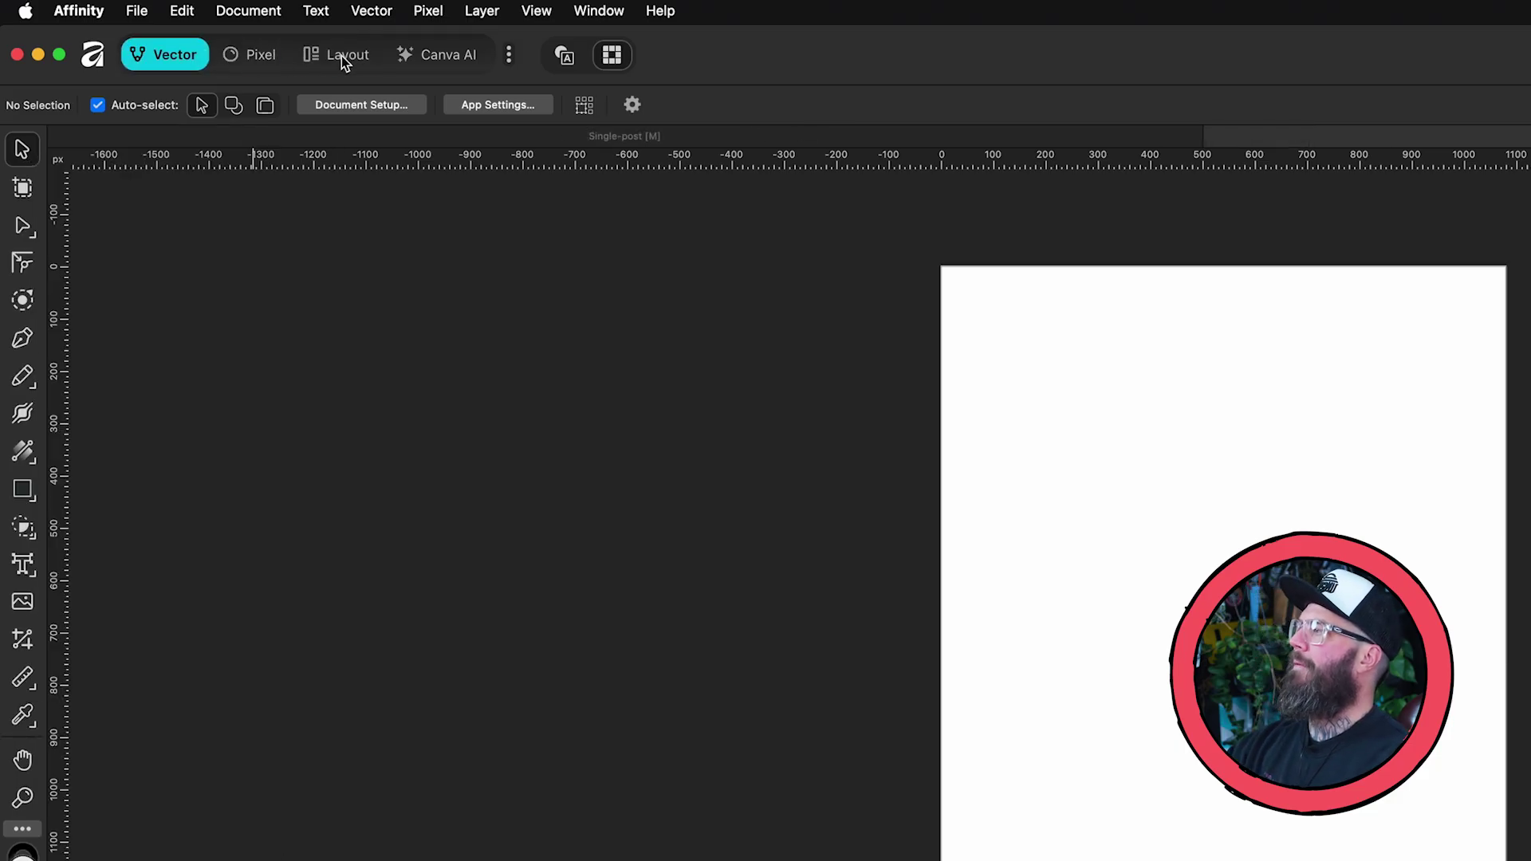
pyautogui.hotkey('ctrl', '3')
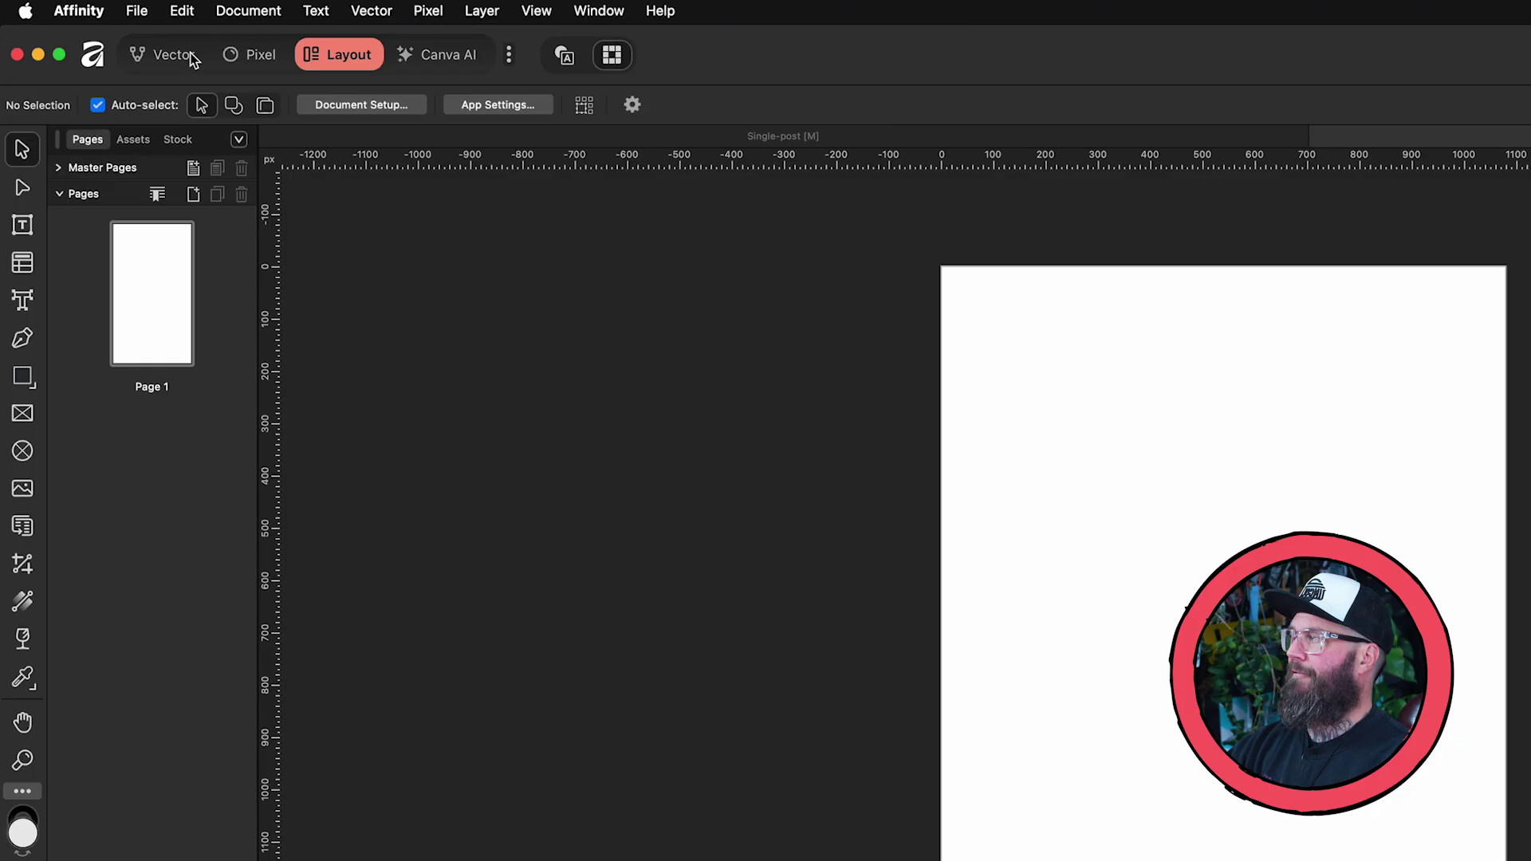
pyautogui.click(173, 54)
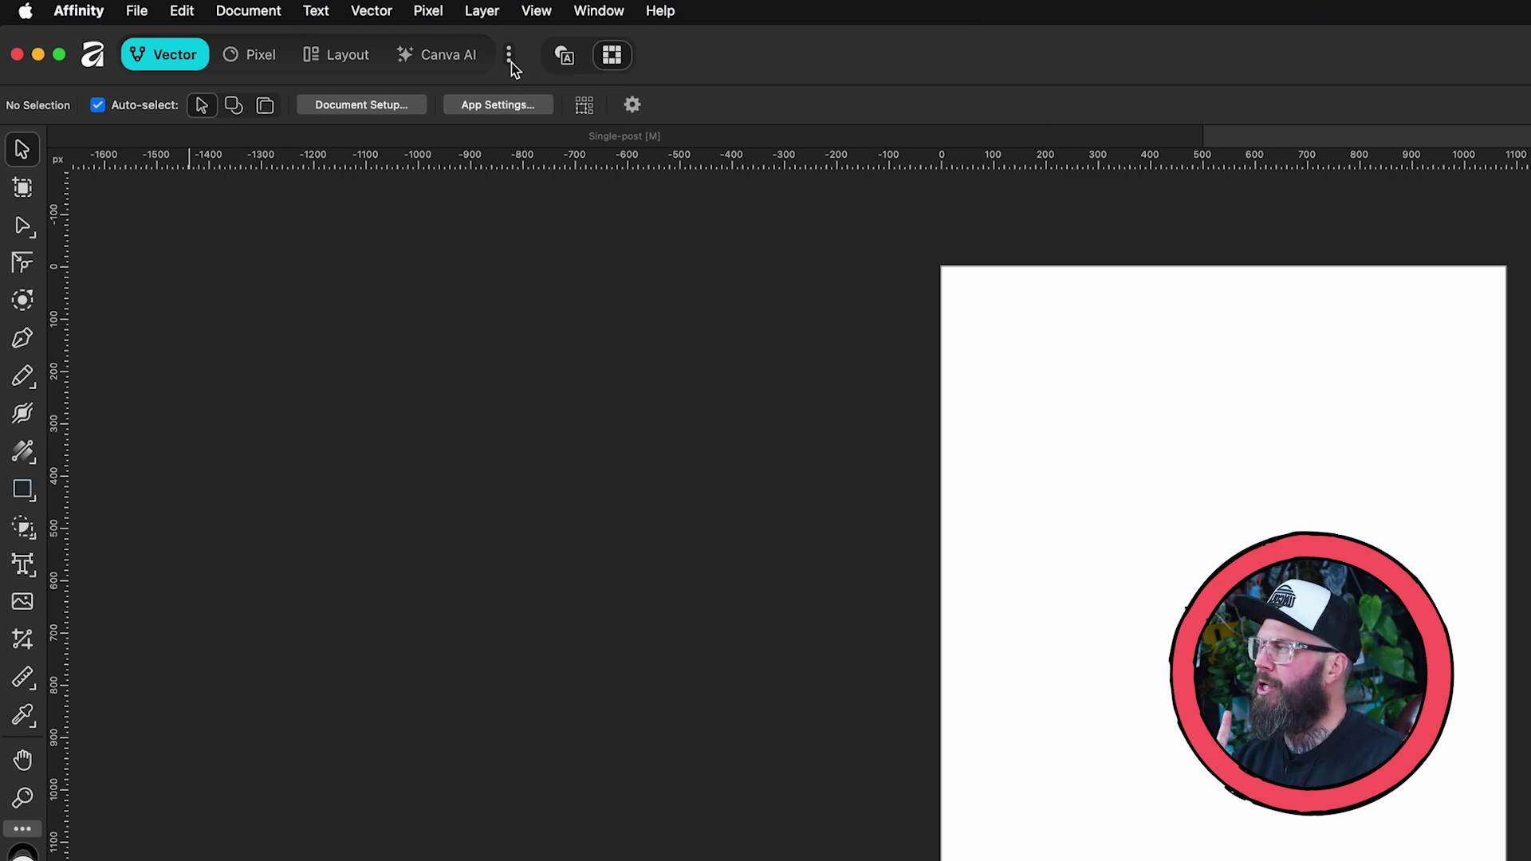
# Turn the MBJ studio toggle off, leaving Vector, Pixel, Layout and Canva AI enabled
pyautogui.click(510, 62)
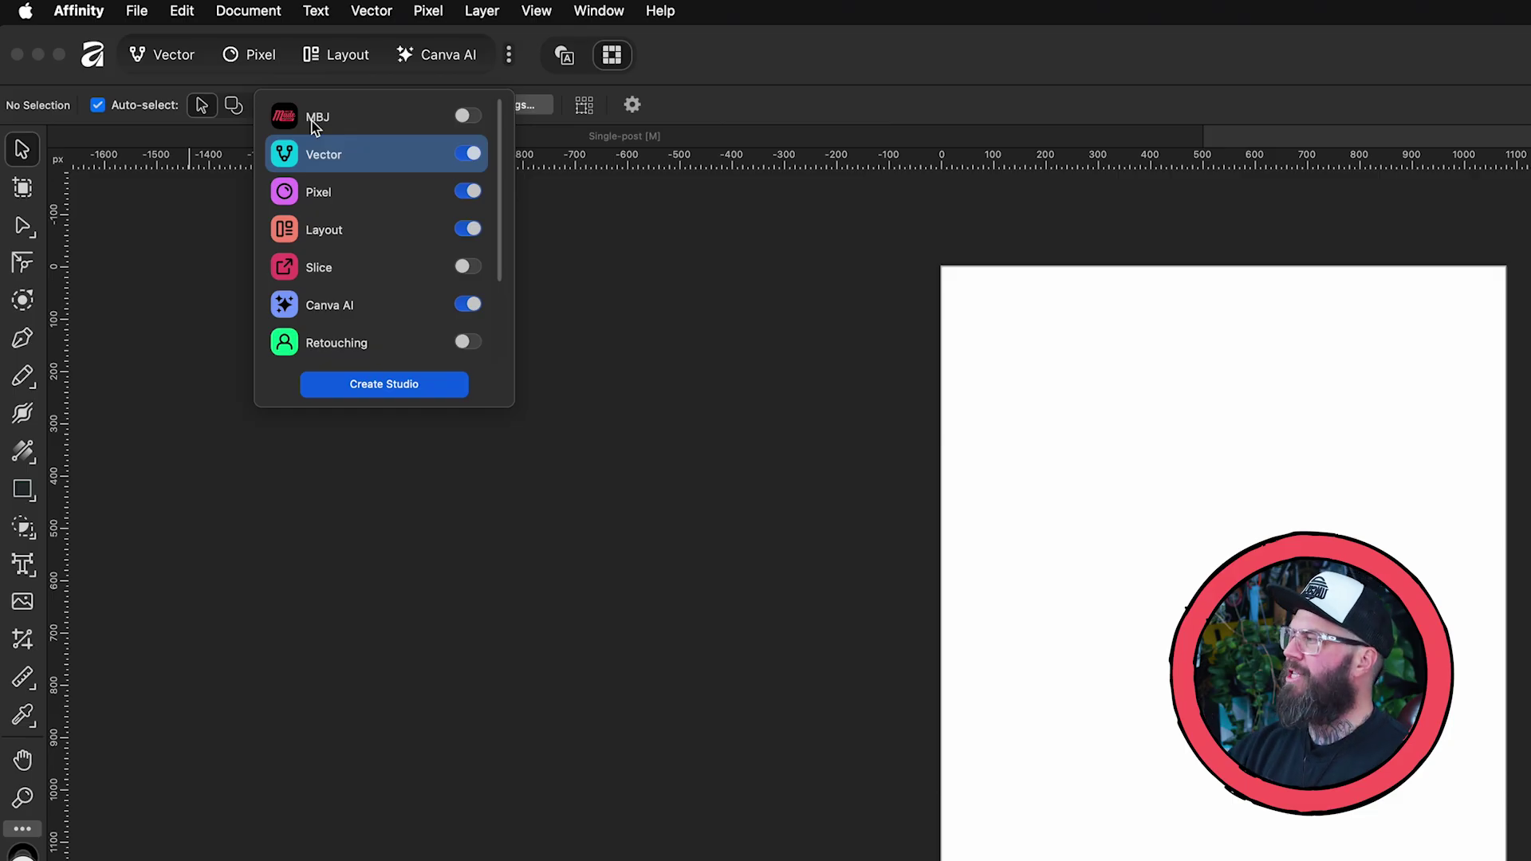
pyautogui.click(464, 116)
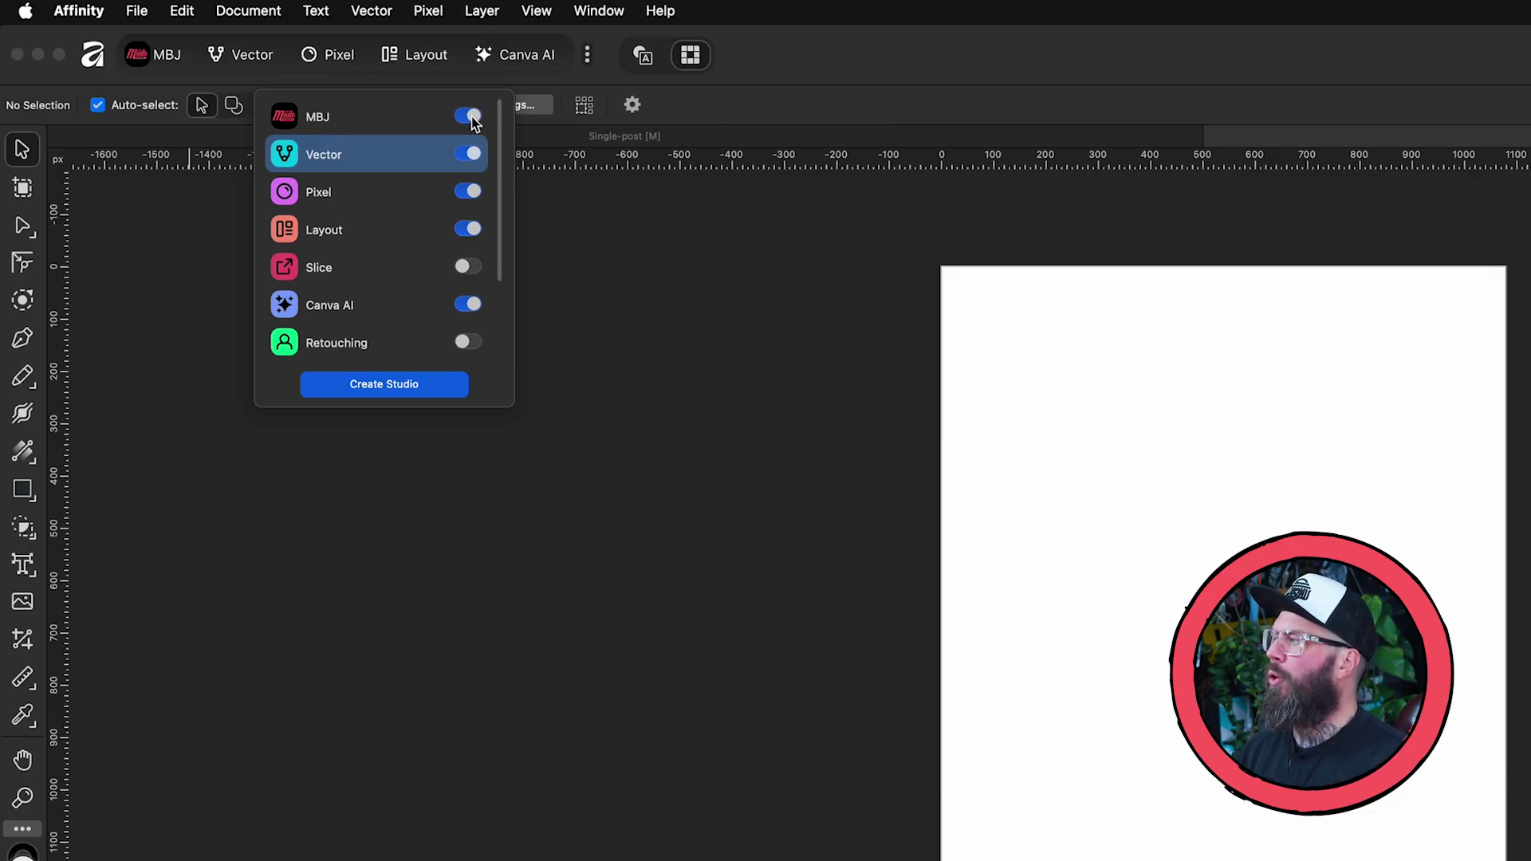
pyautogui.click(468, 115)
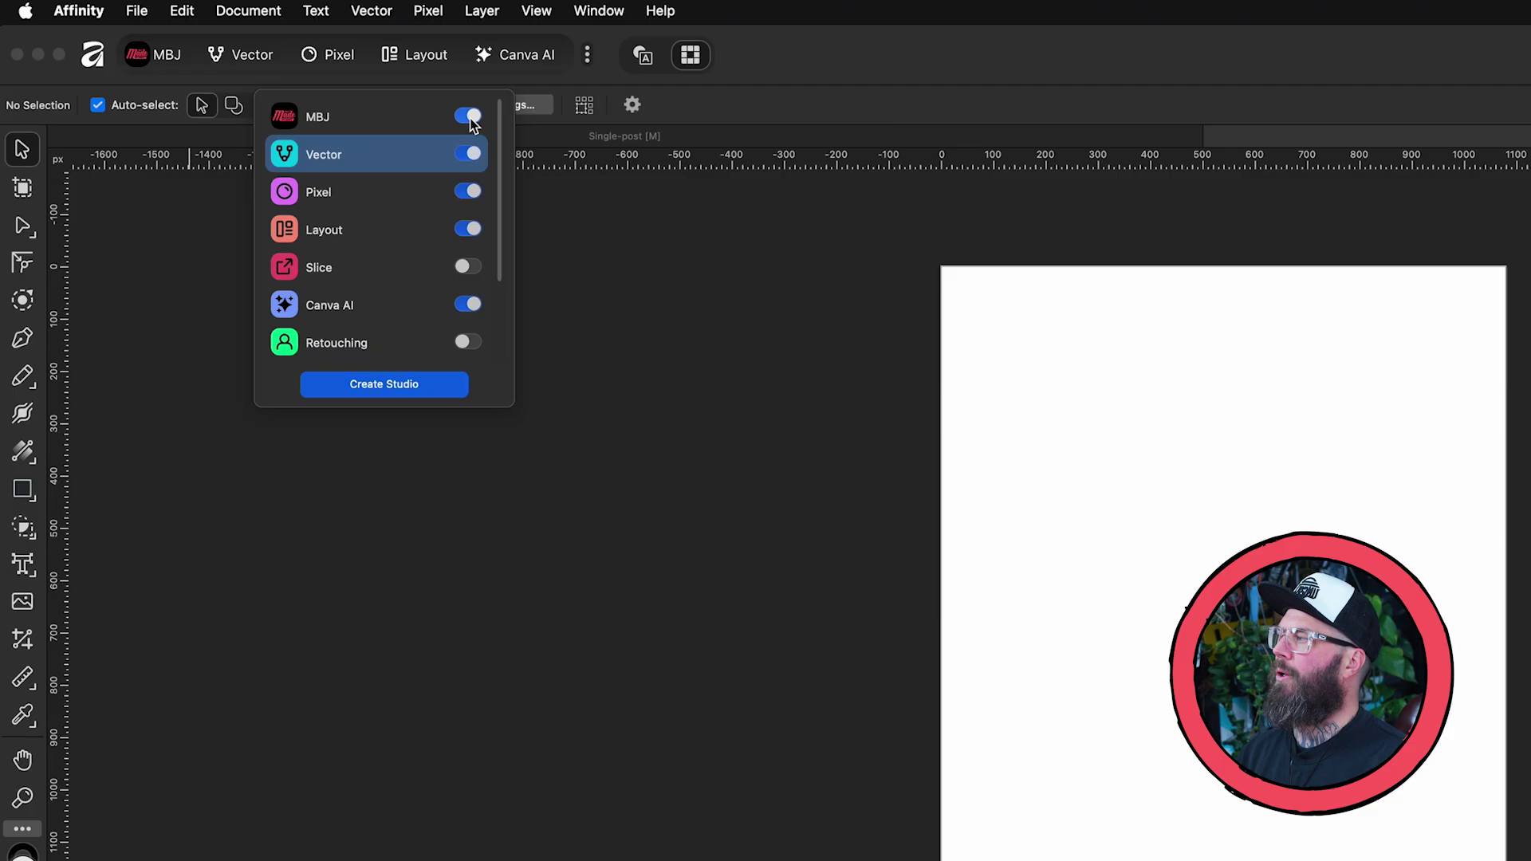
pyautogui.click(469, 116)
pyautogui.click(466, 116)
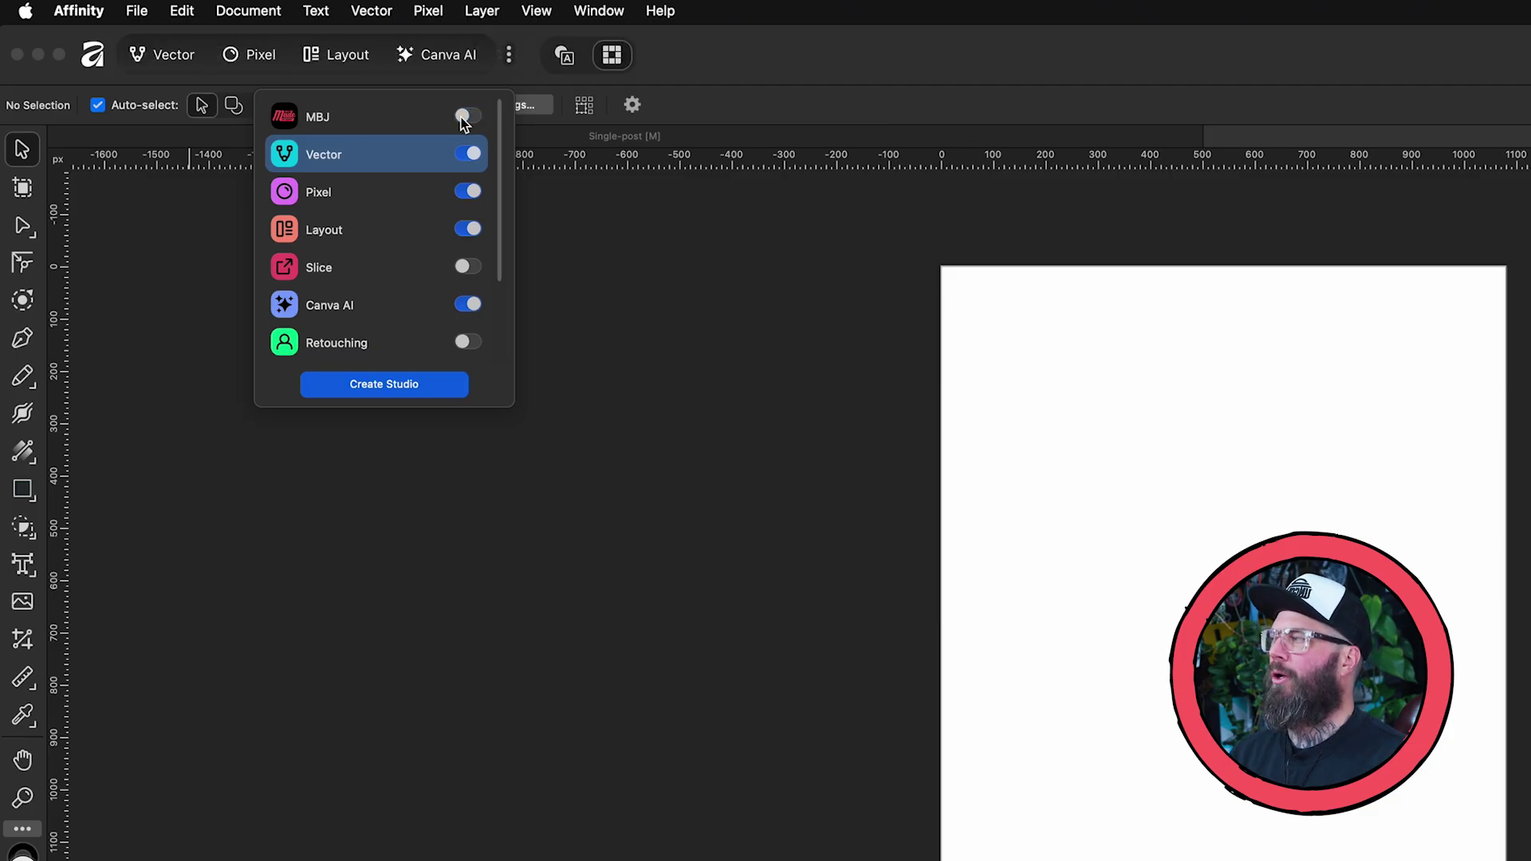
pyautogui.click(464, 118)
pyautogui.click(467, 117)
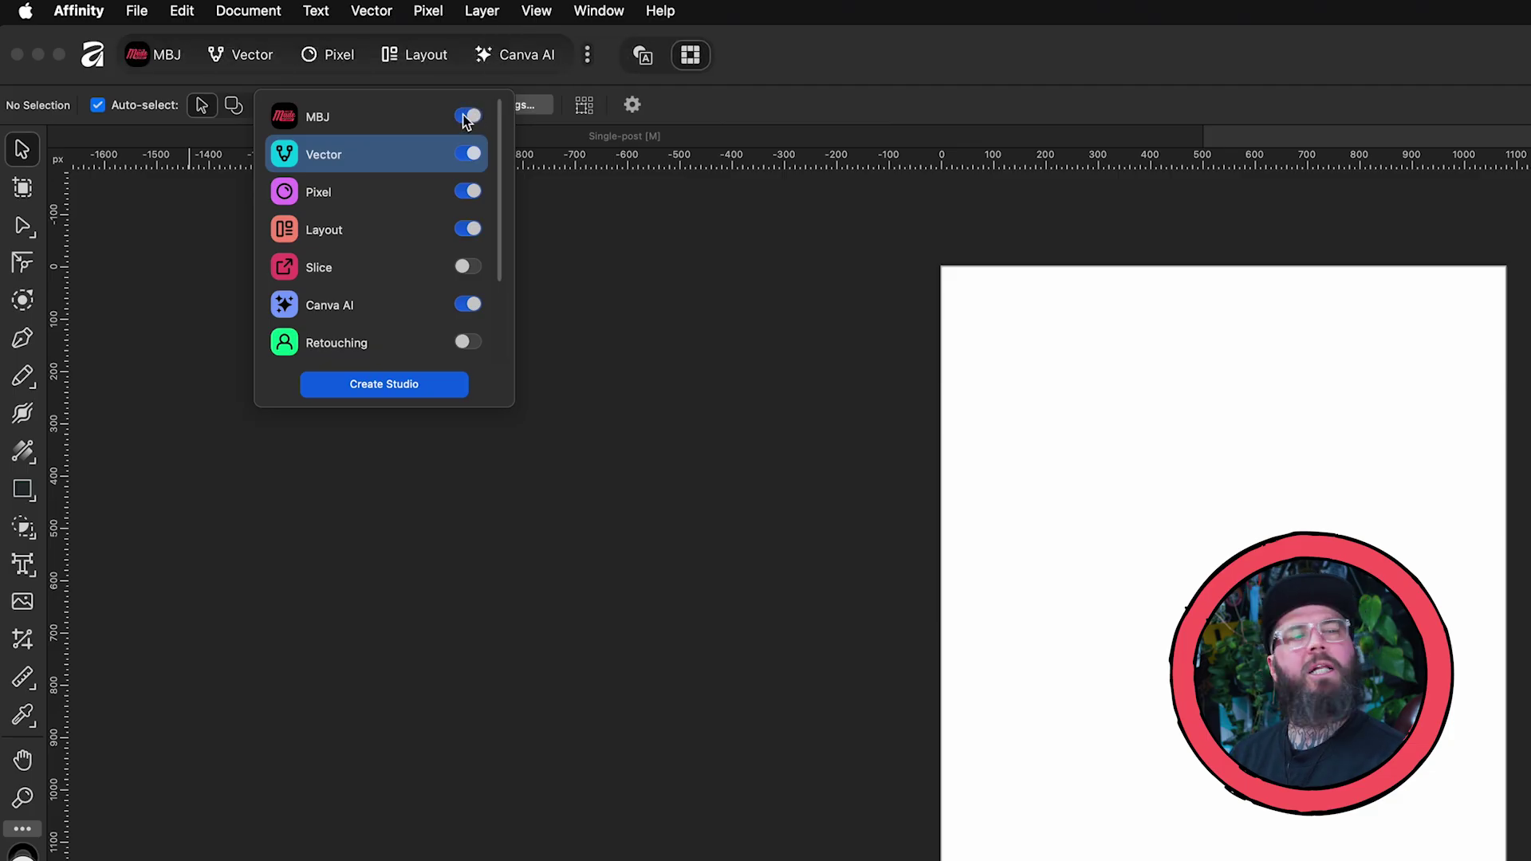
pyautogui.click(467, 117)
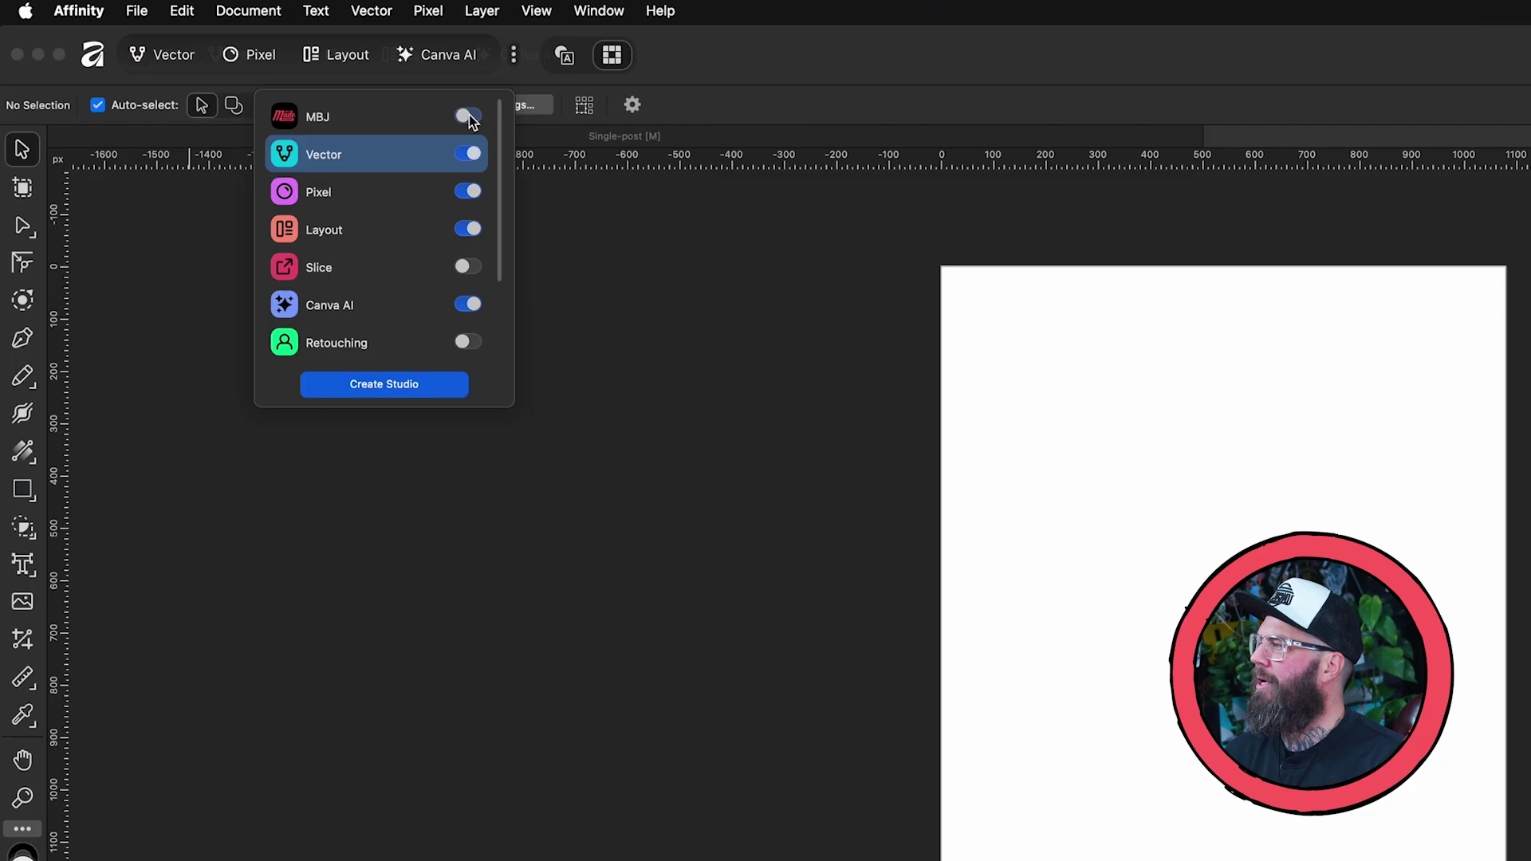
pyautogui.click(468, 118)
pyautogui.click(467, 117)
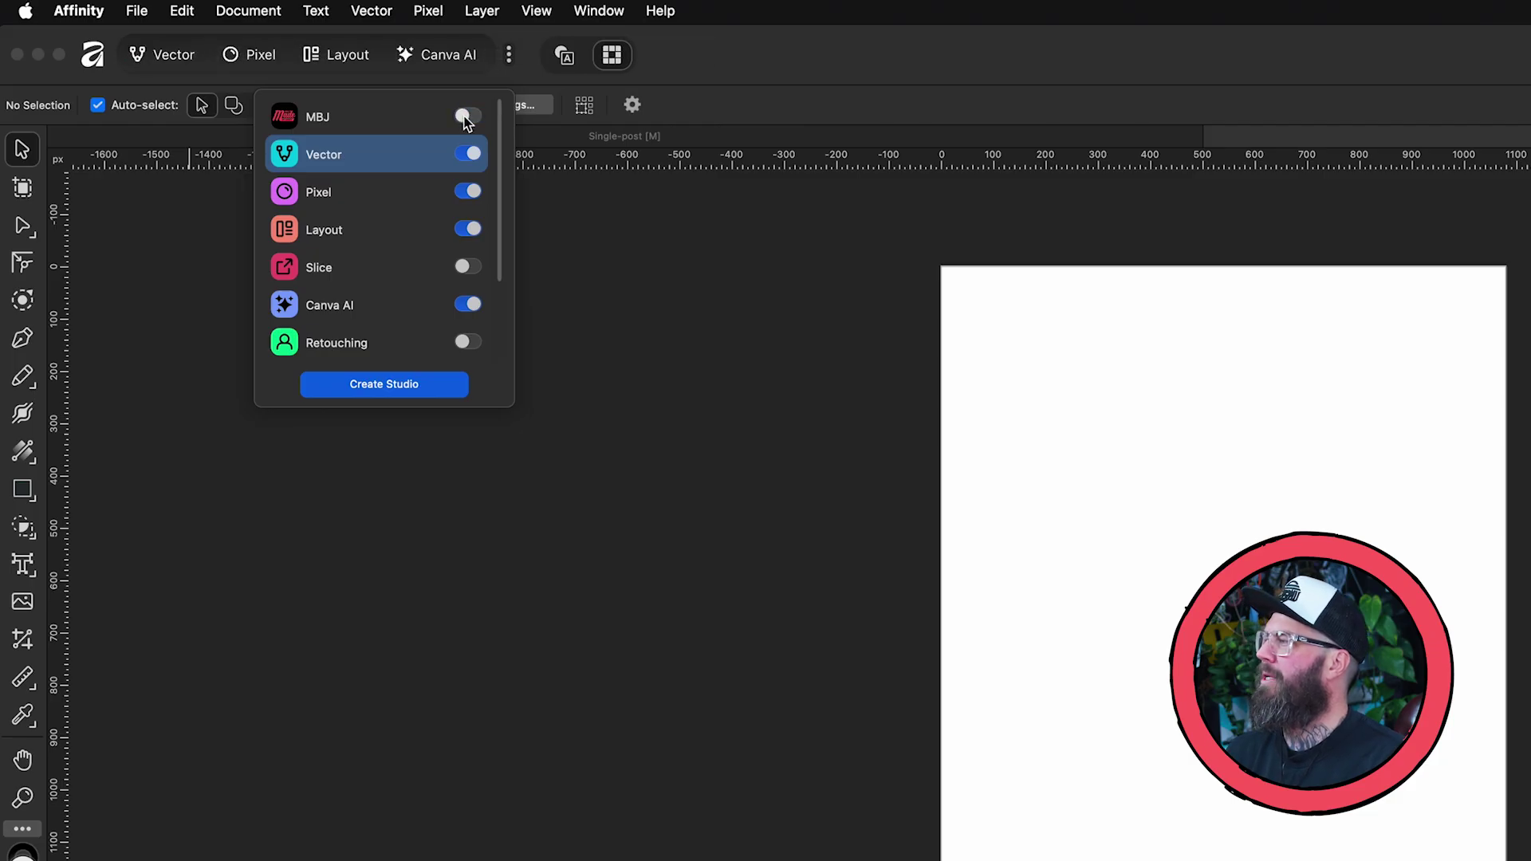
pyautogui.click(469, 117)
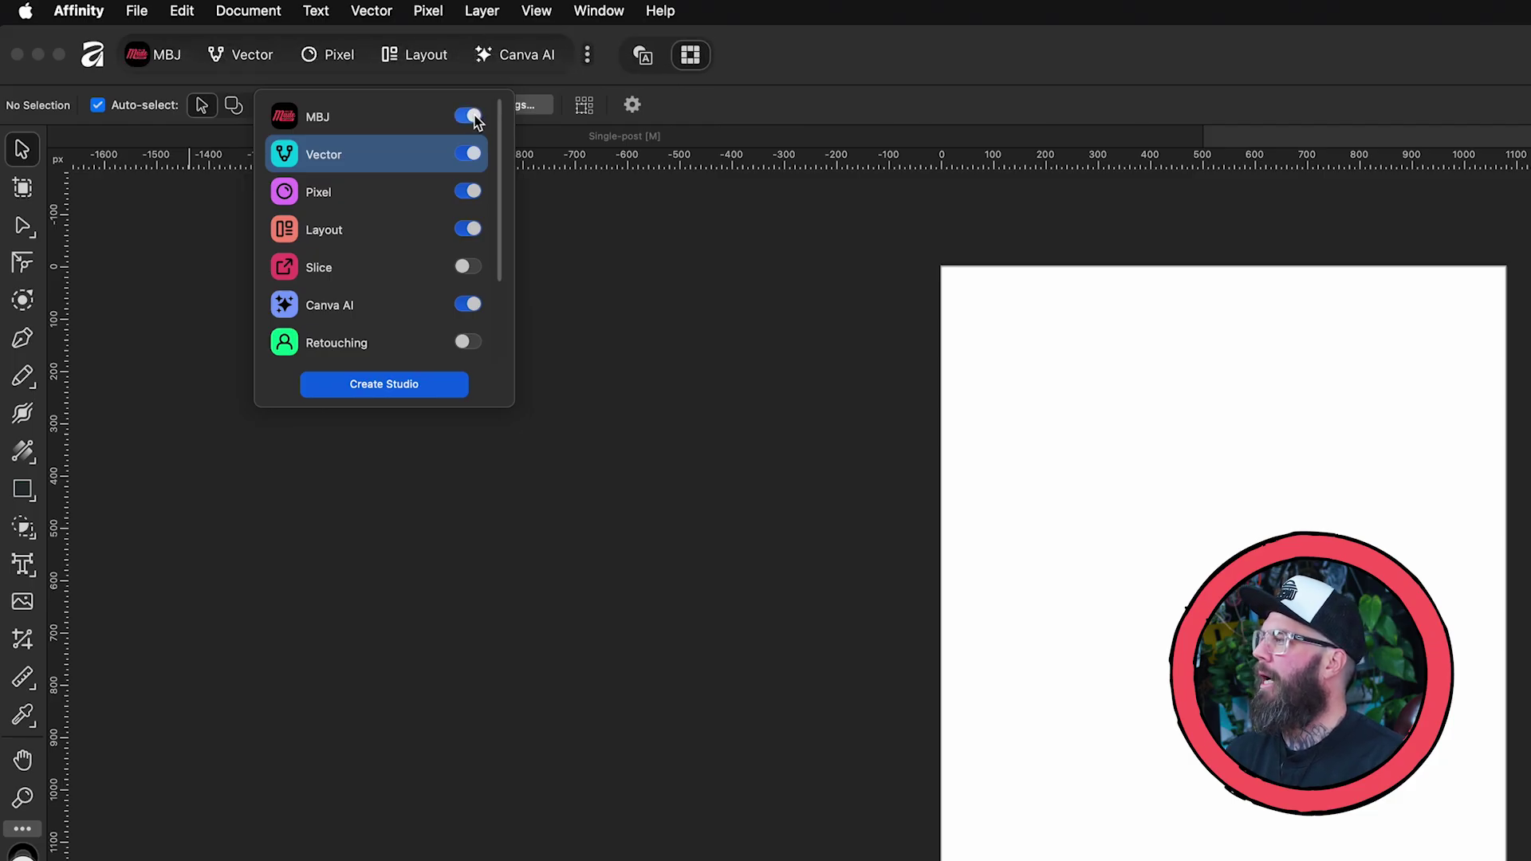
pyautogui.click(471, 117)
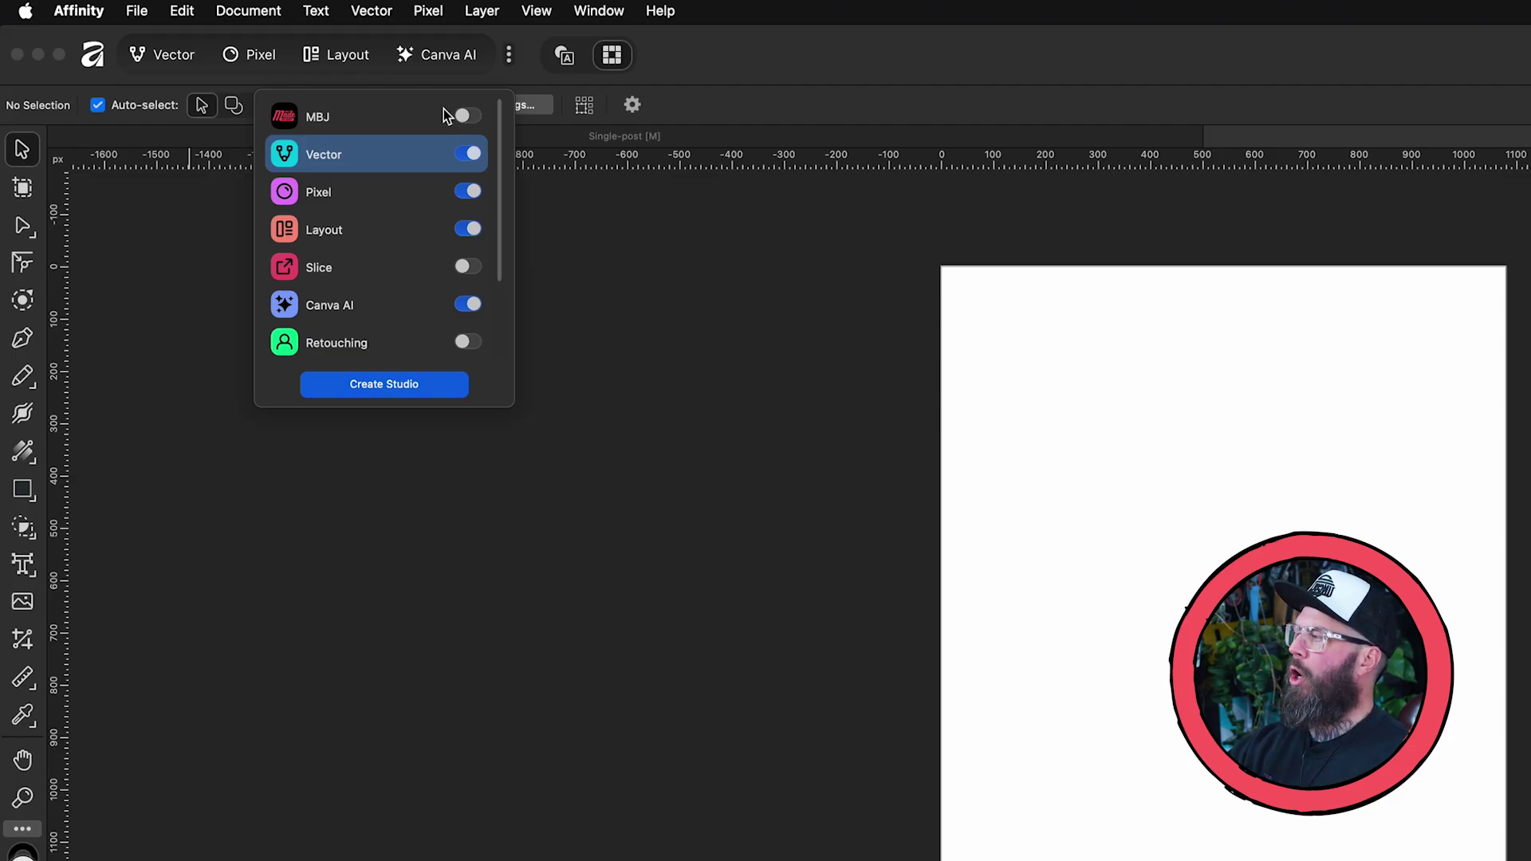
pyautogui.scroll(-2, 384, 255)
pyautogui.scroll(-2, 385, 263)
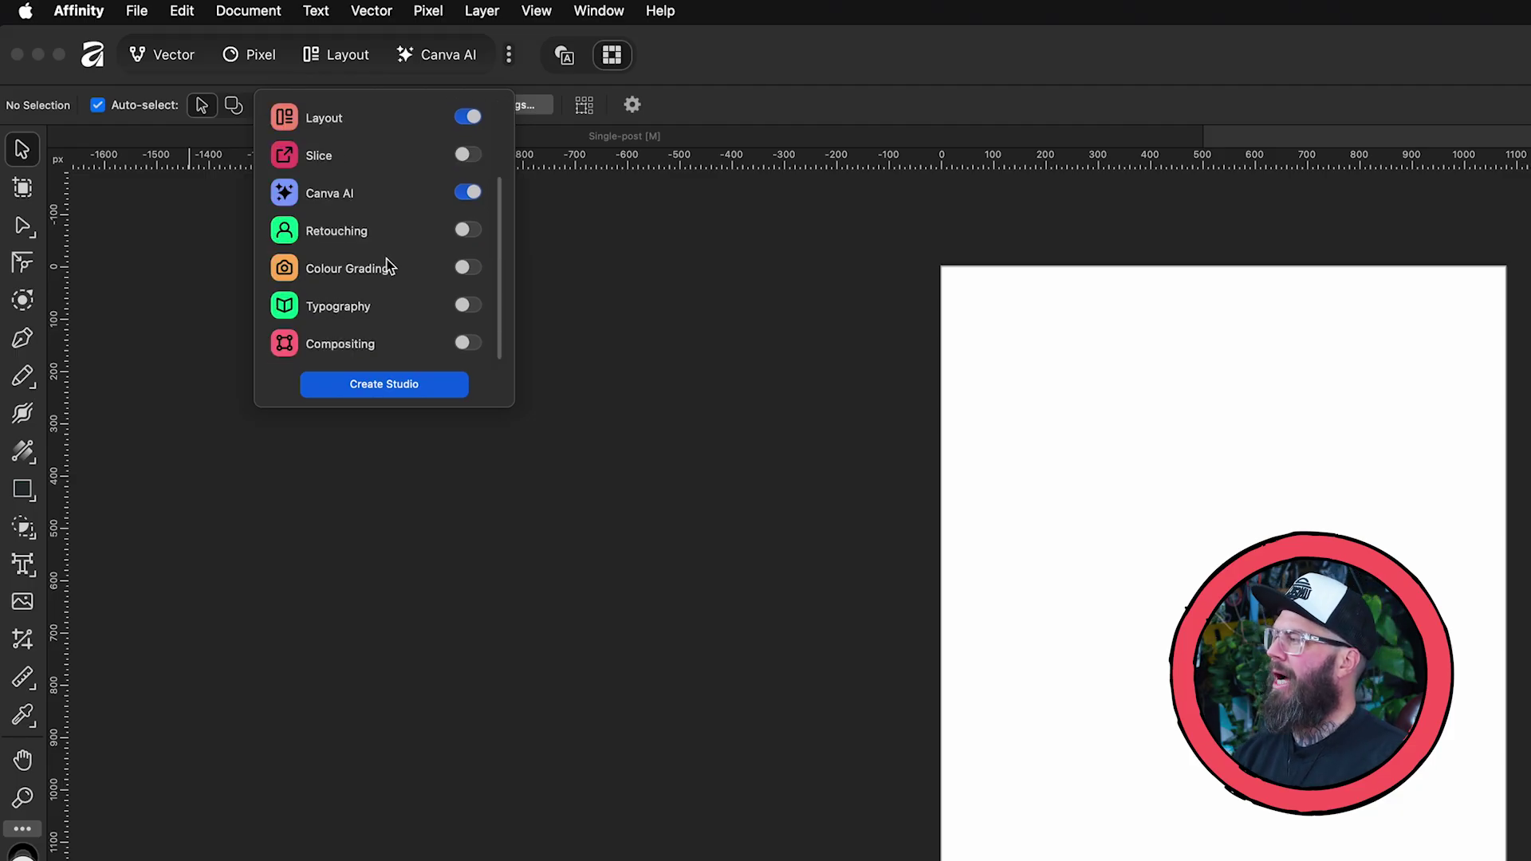
pyautogui.scroll(5, 385, 264)
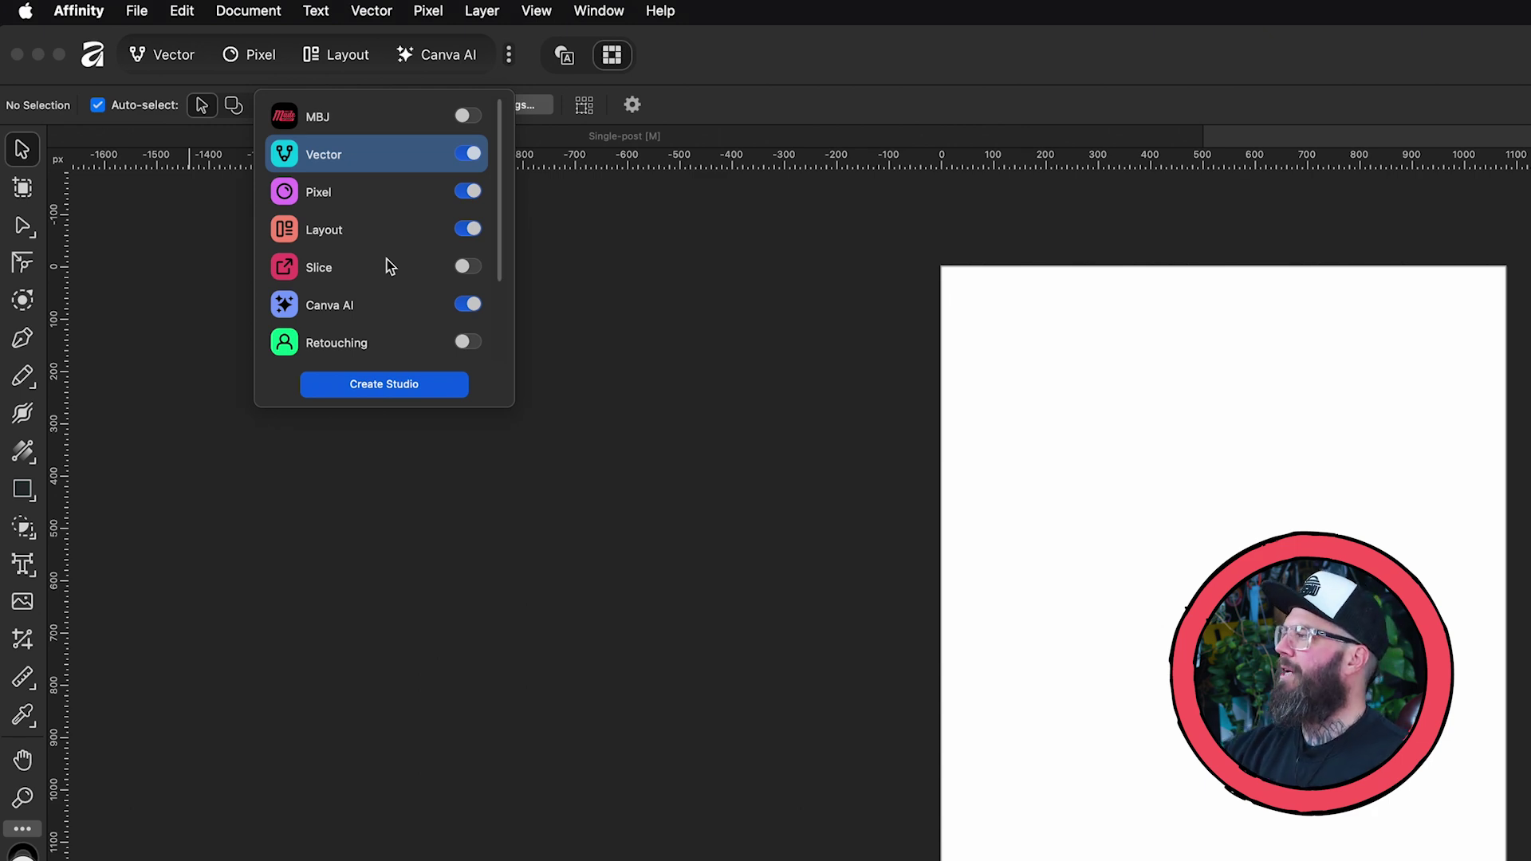
pyautogui.scroll(-3, 386, 259)
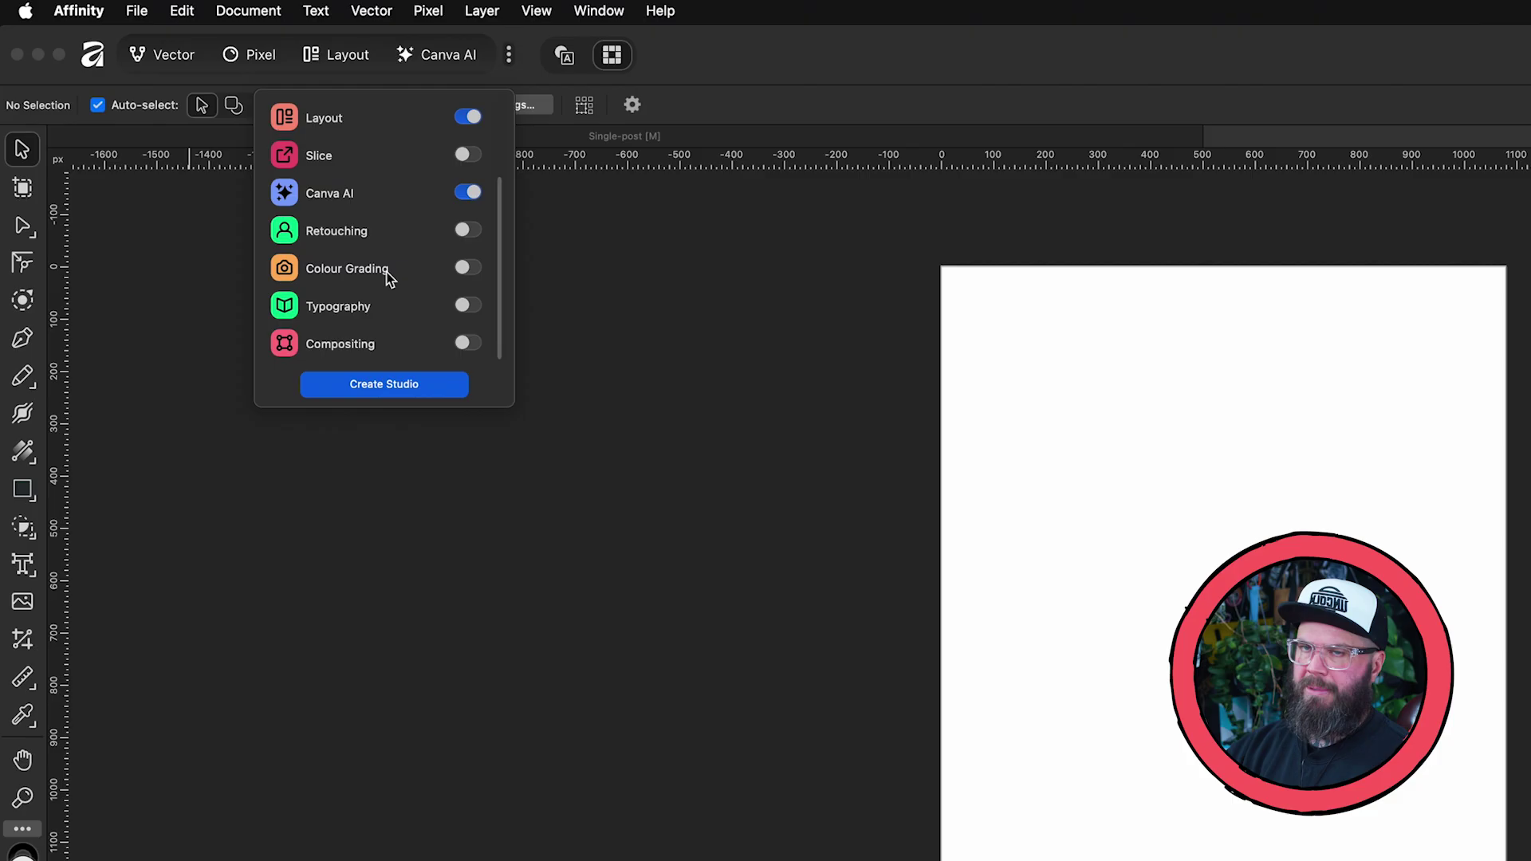
pyautogui.scroll(3, 389, 273)
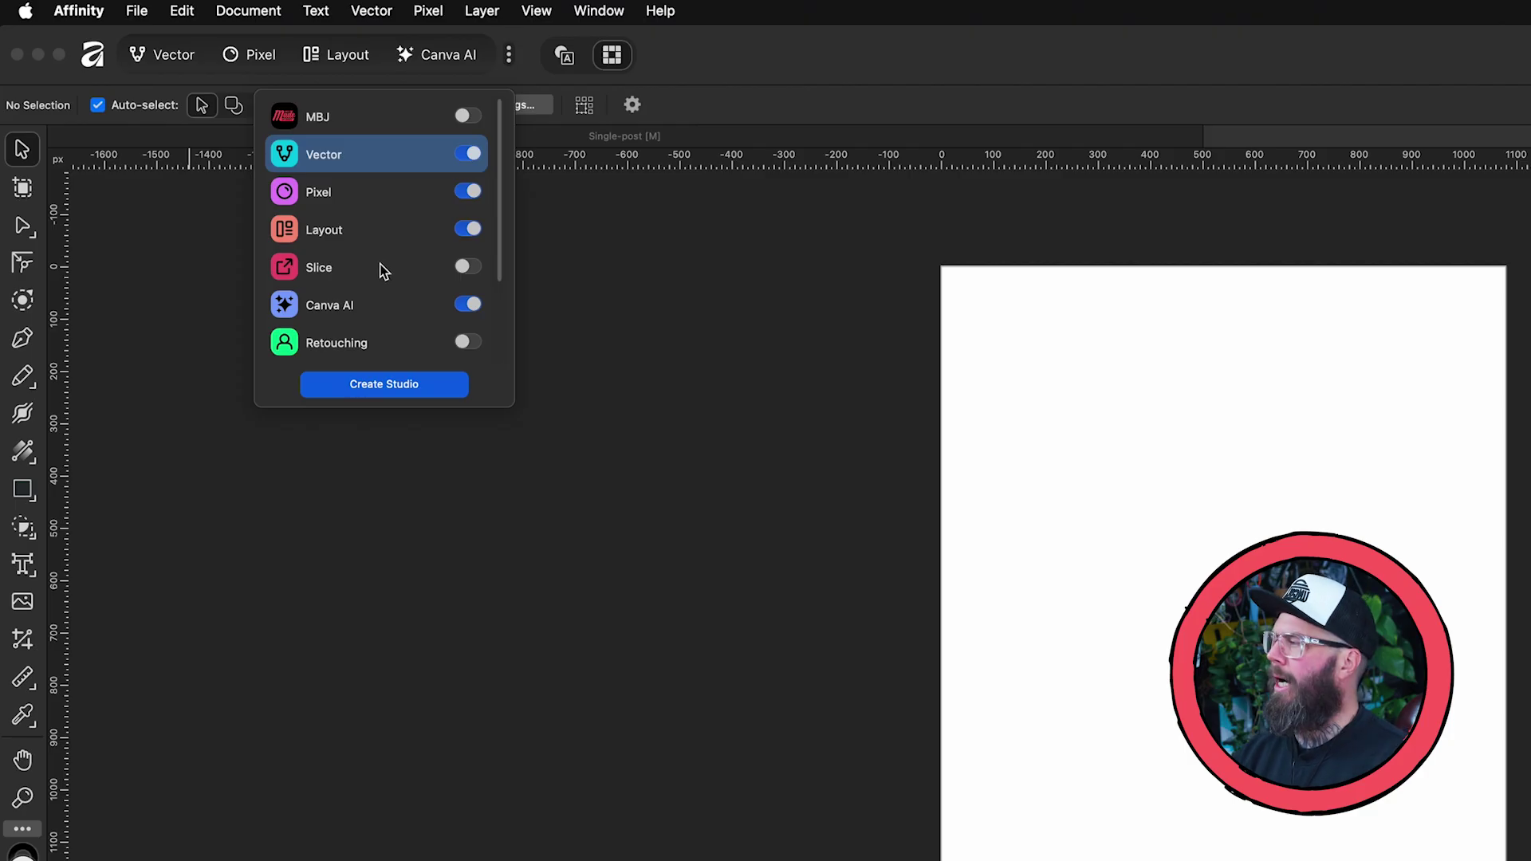
# Begin a studio named MBJ SIZZLE cloned from Vector, and browse for its icon image
pyautogui.click(384, 383)
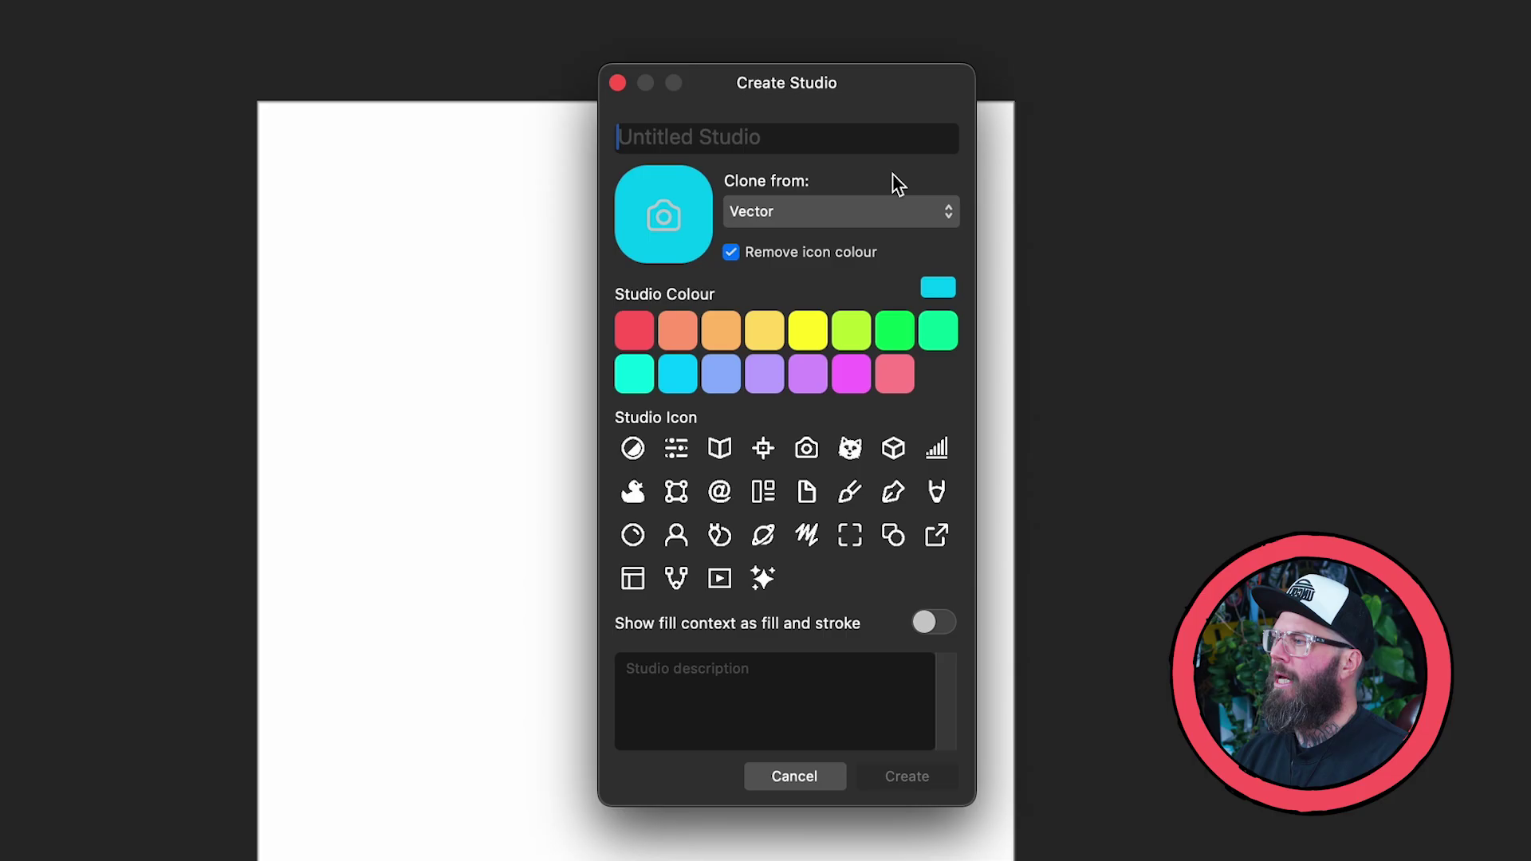
pyautogui.write('M')
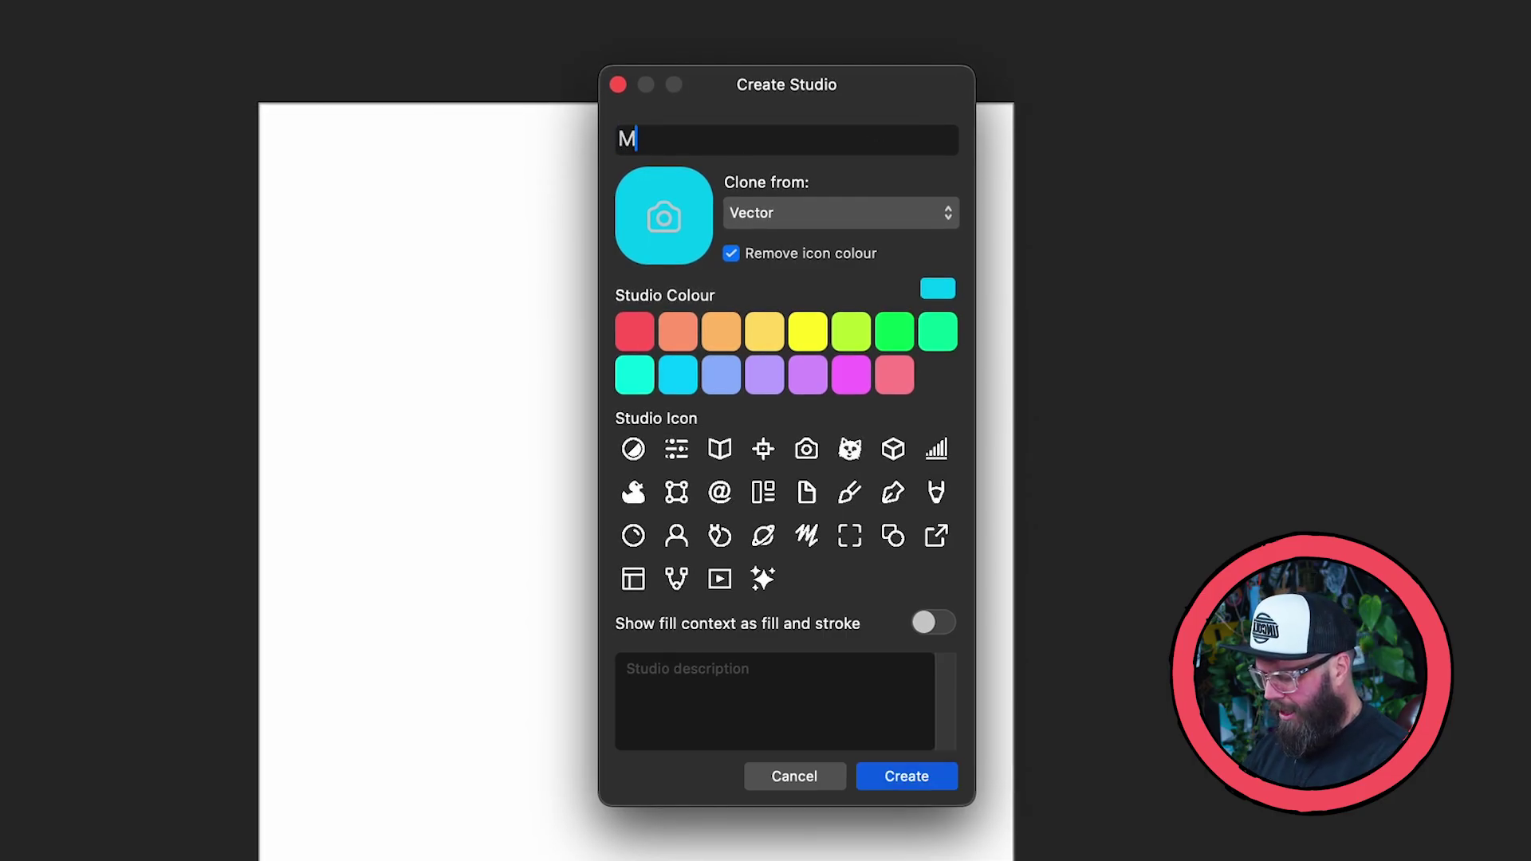
pyautogui.write('BJ ')
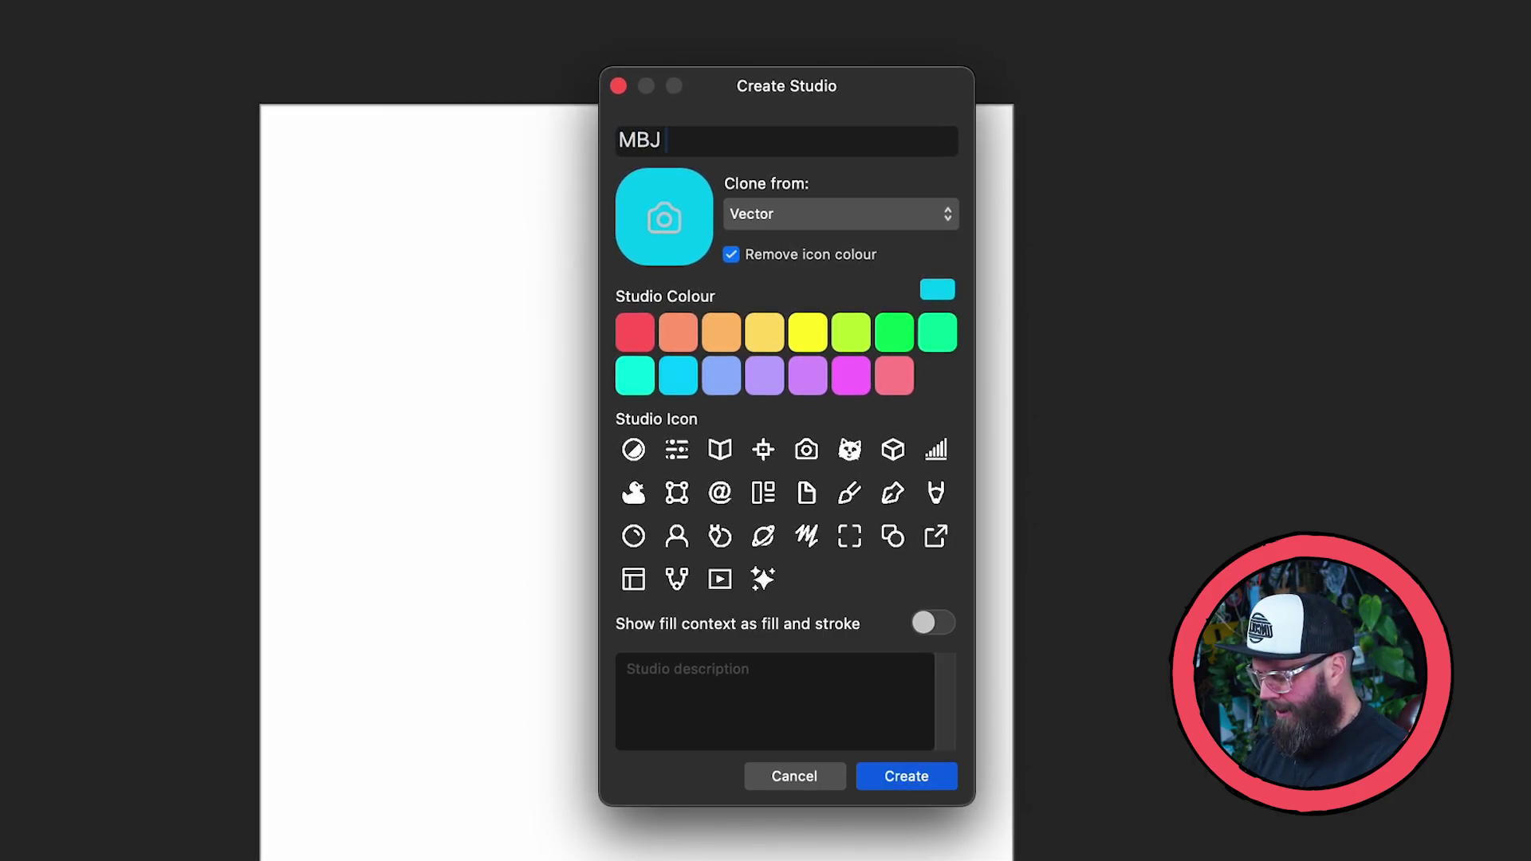
pyautogui.write('SIZZLE')
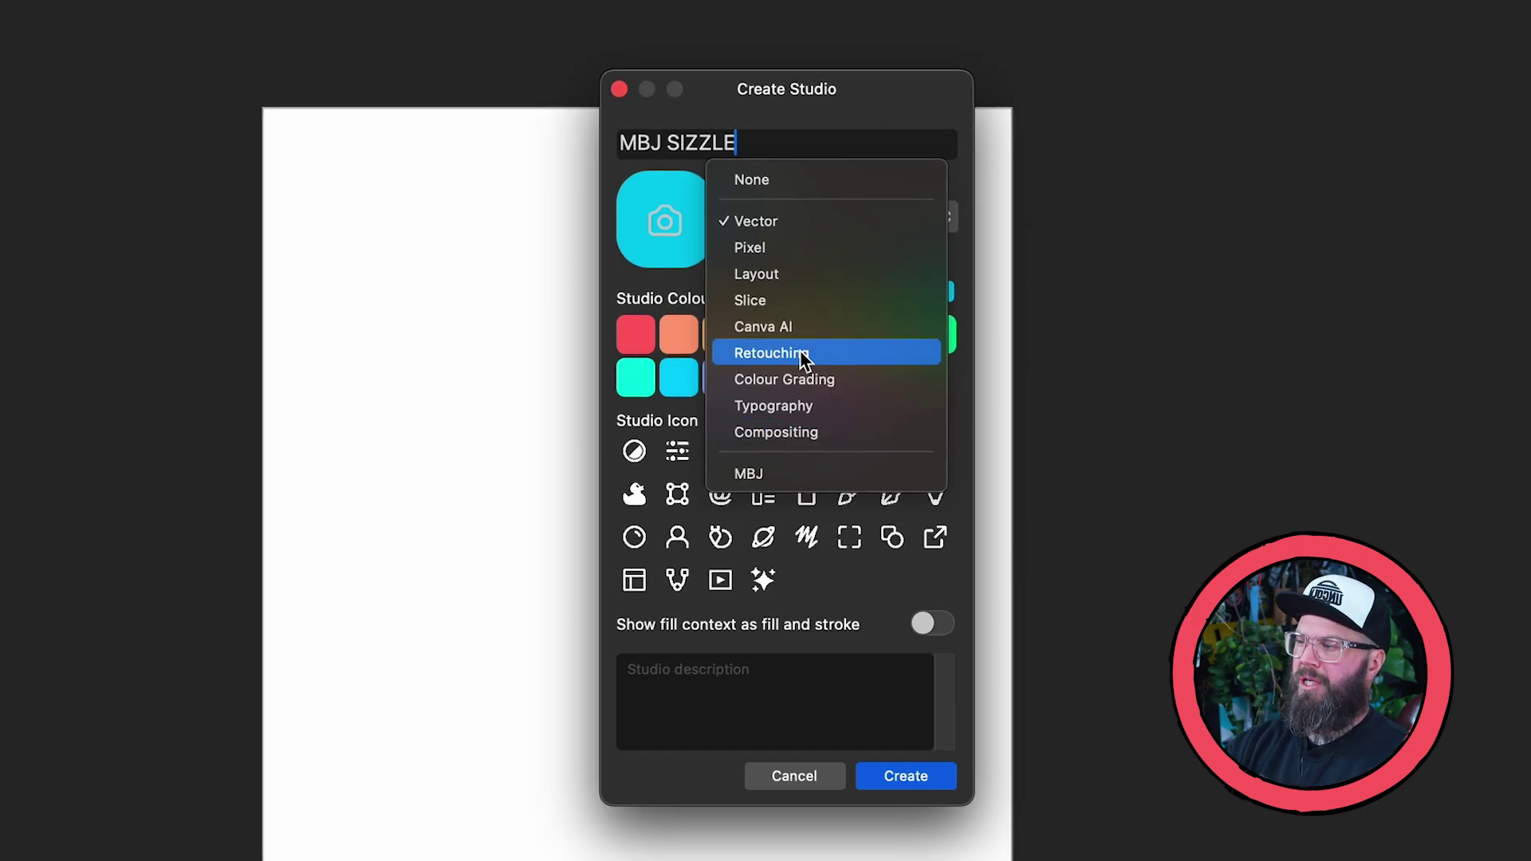
pyautogui.click(794, 218)
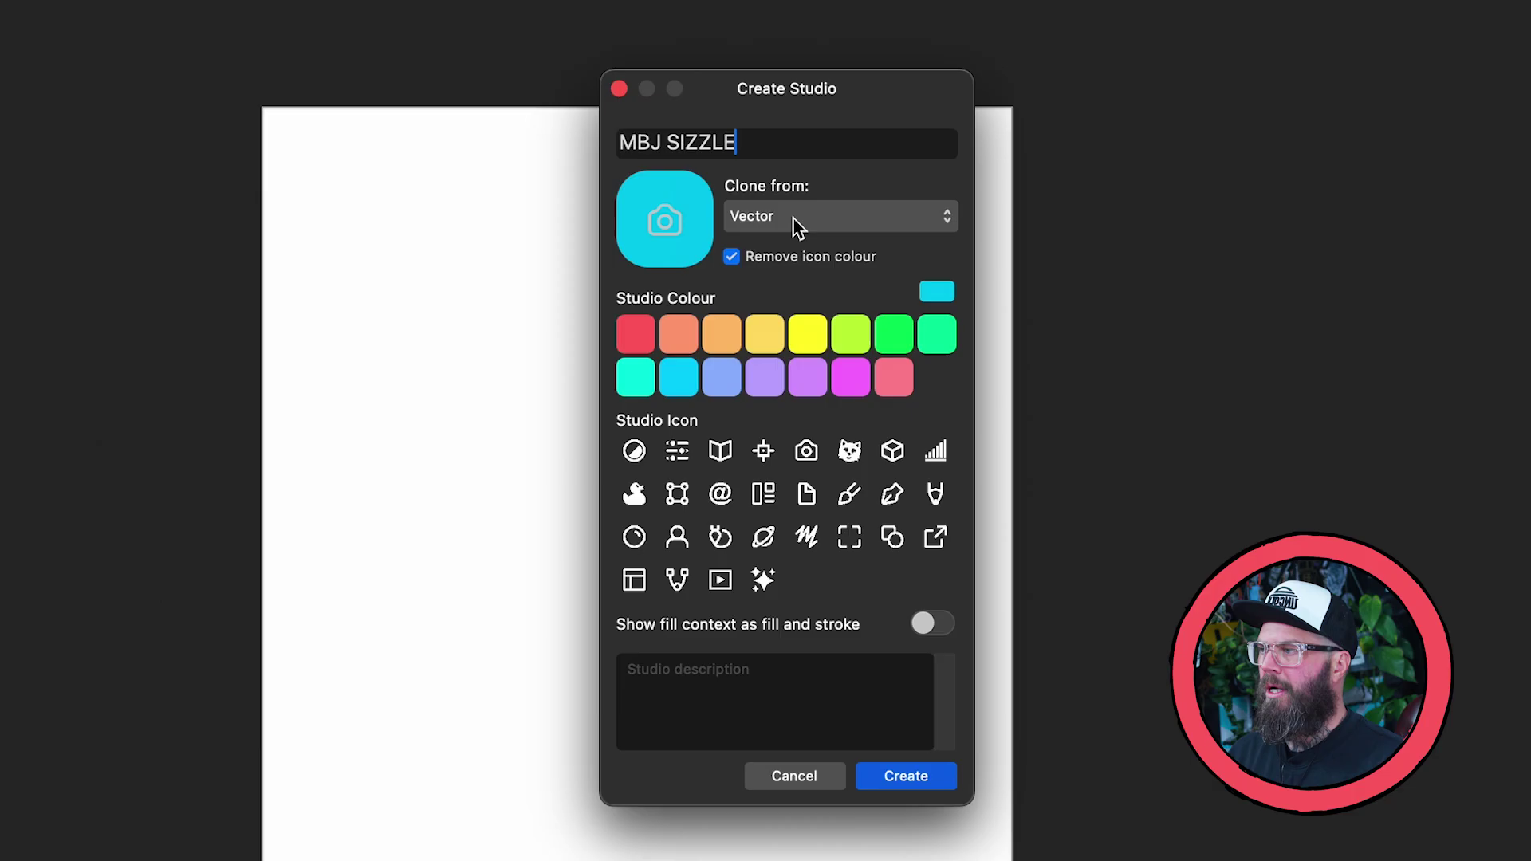
pyautogui.click(666, 225)
pyautogui.scroll(-4, 722, 471)
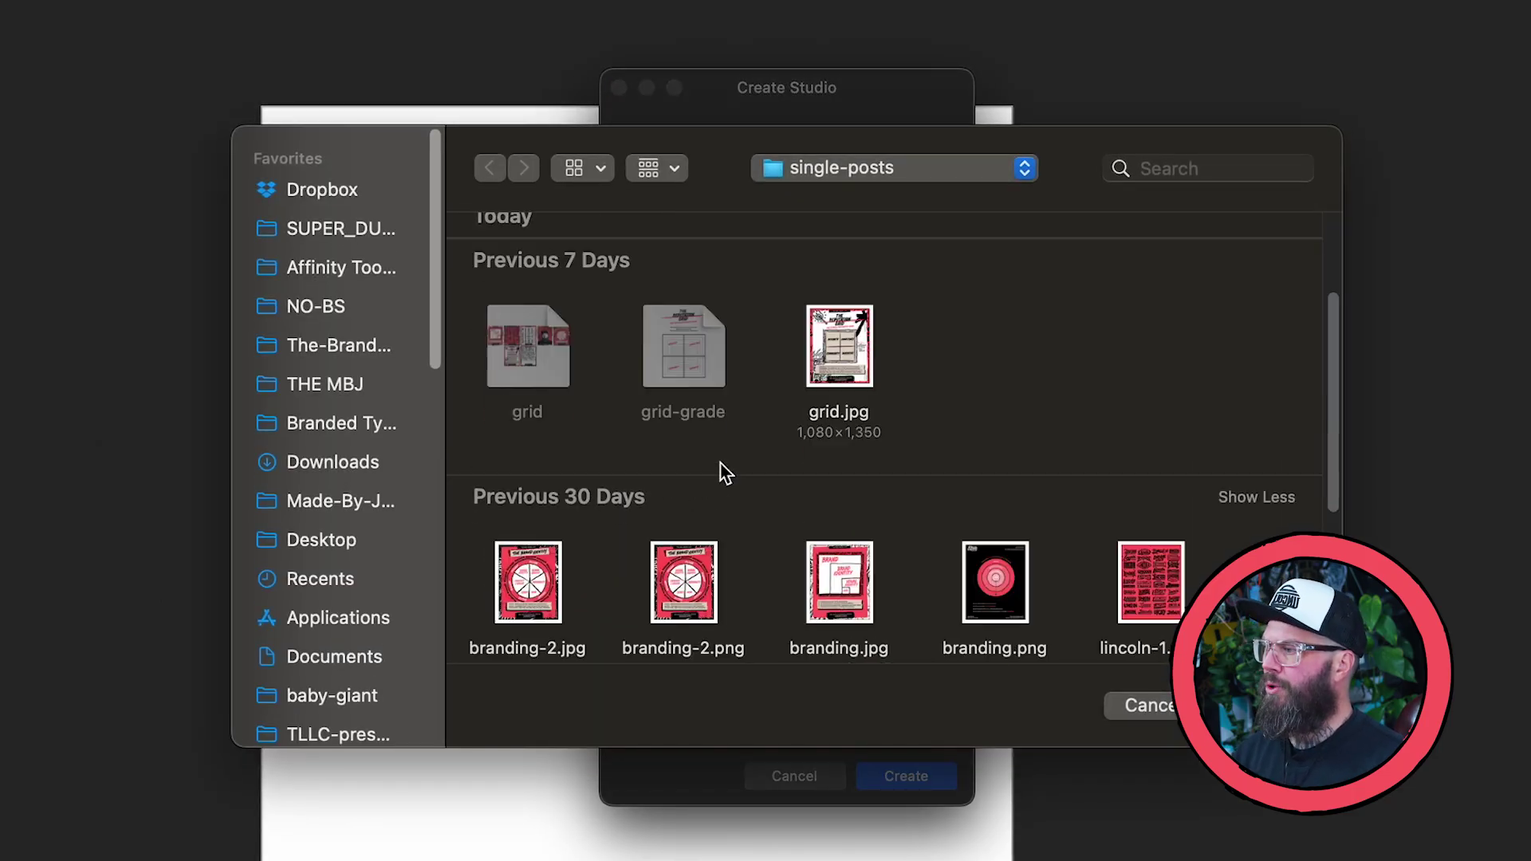
pyautogui.scroll(-4, 723, 472)
pyautogui.scroll(-3, 722, 471)
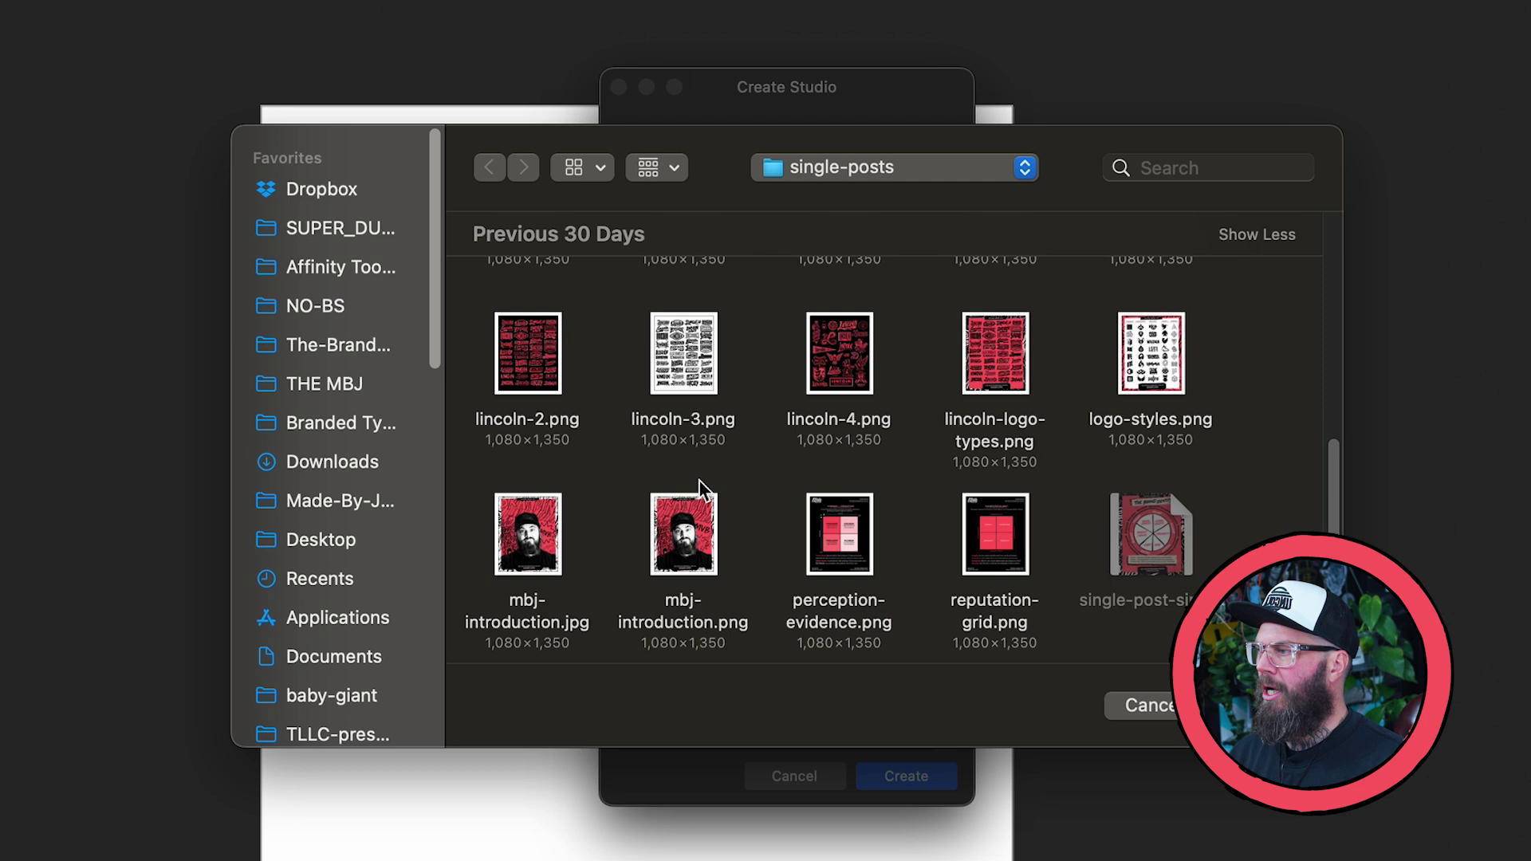
# Set mbj-introduction.jpg as the icon and create the MBJ SIZZLE studio
pyautogui.click(529, 544)
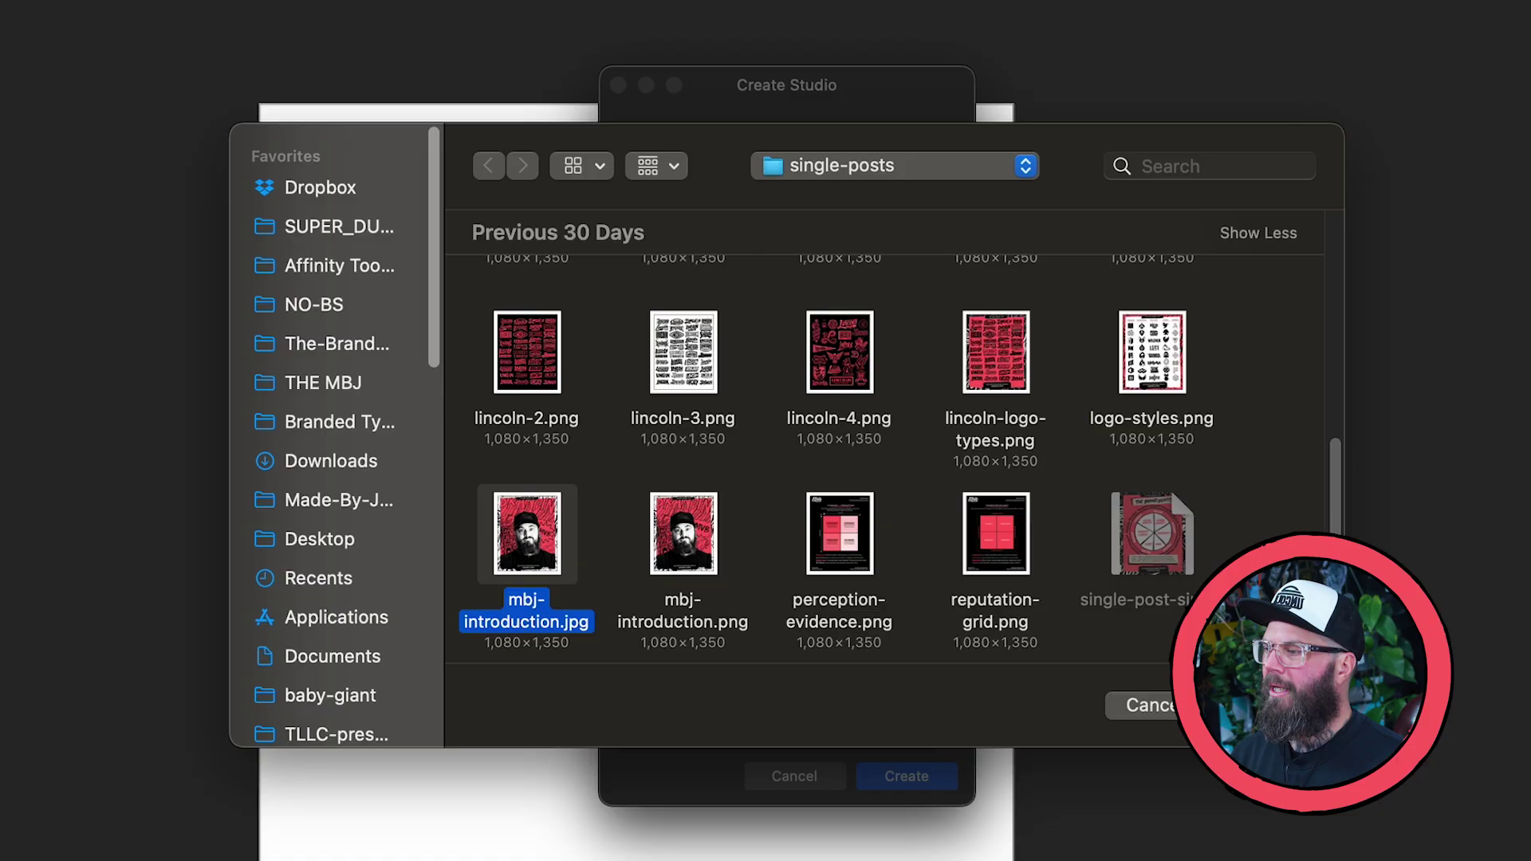
pyautogui.press('Return')
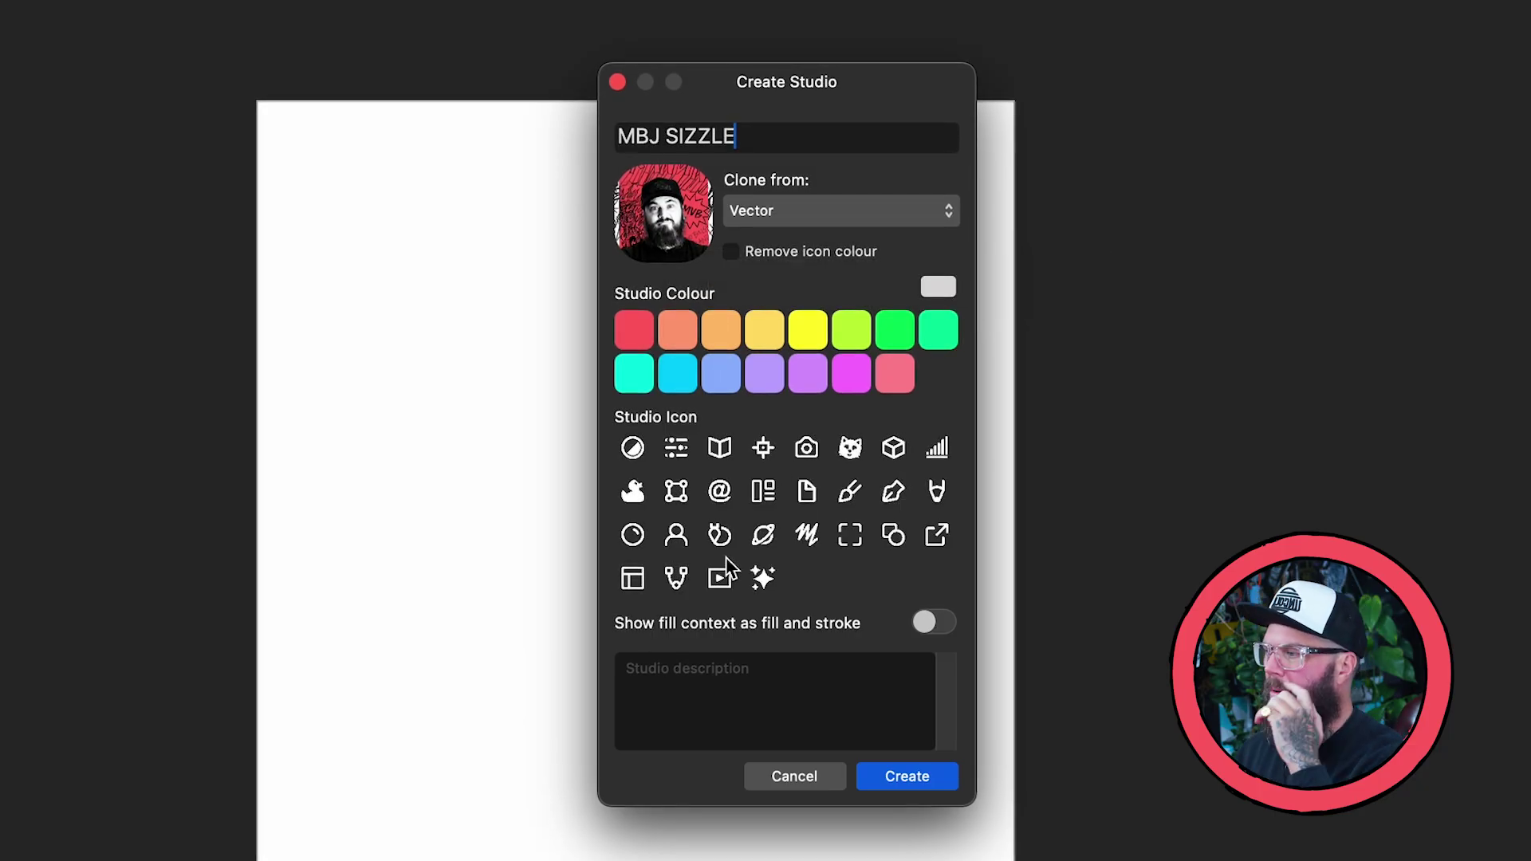
pyautogui.click(908, 776)
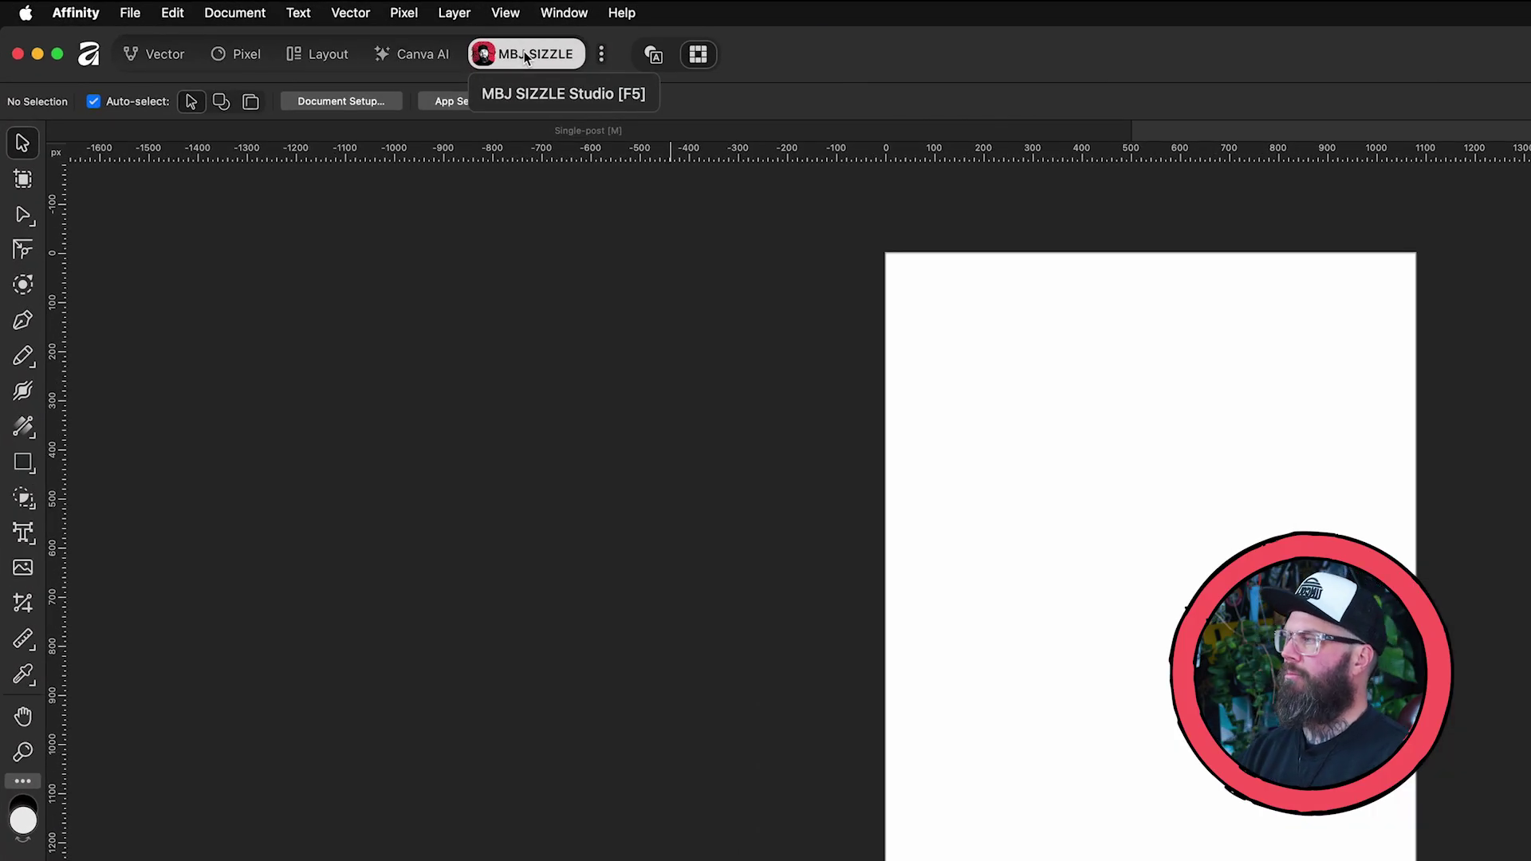
pyautogui.click(419, 55)
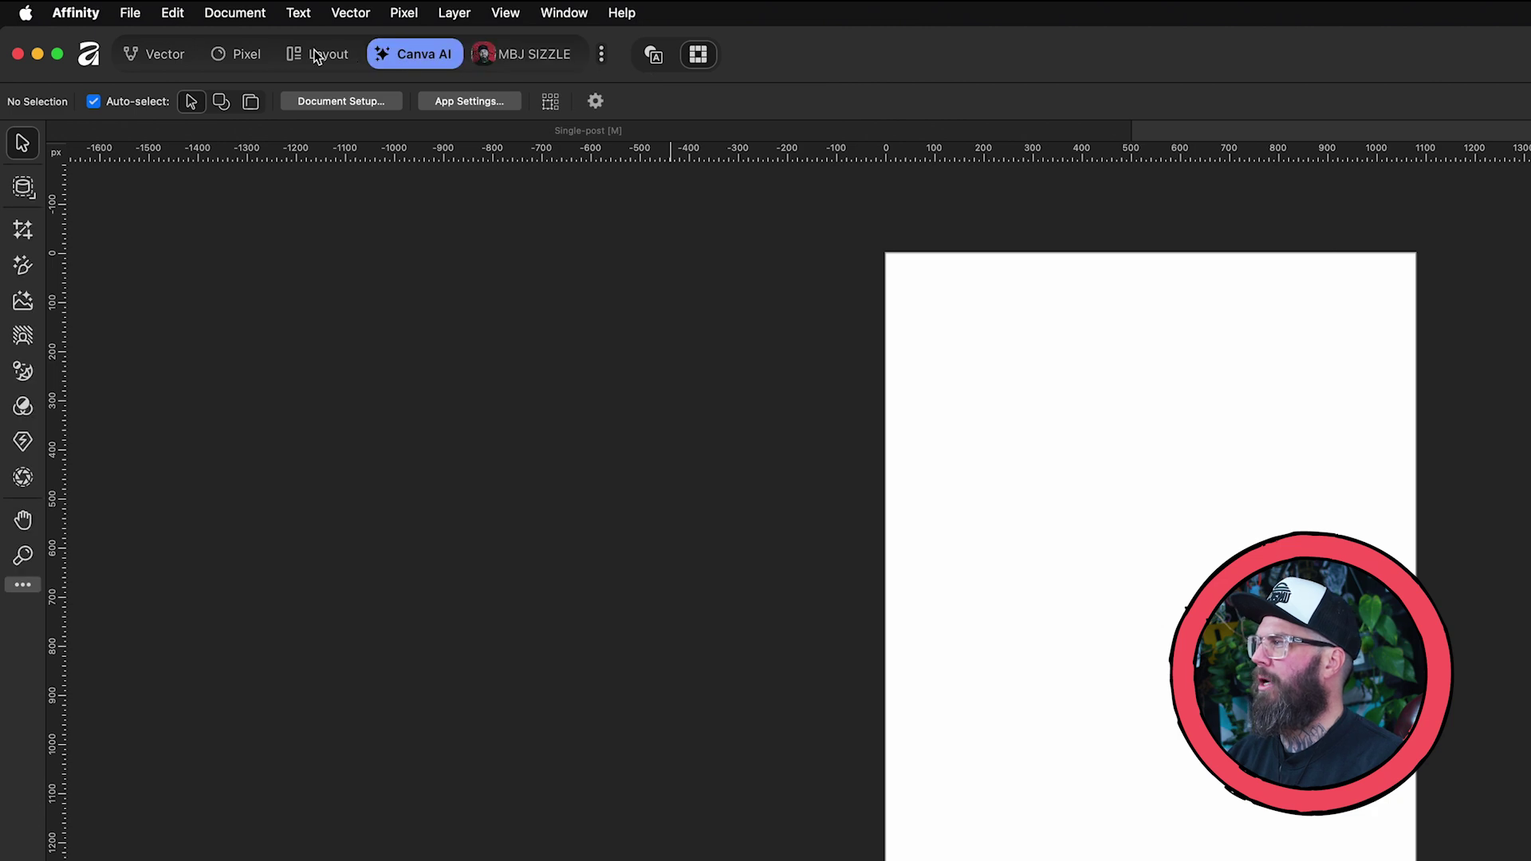
pyautogui.hotkey('ctrl', 'Tab')
pyautogui.hotkey('ctrl', 'Tab')
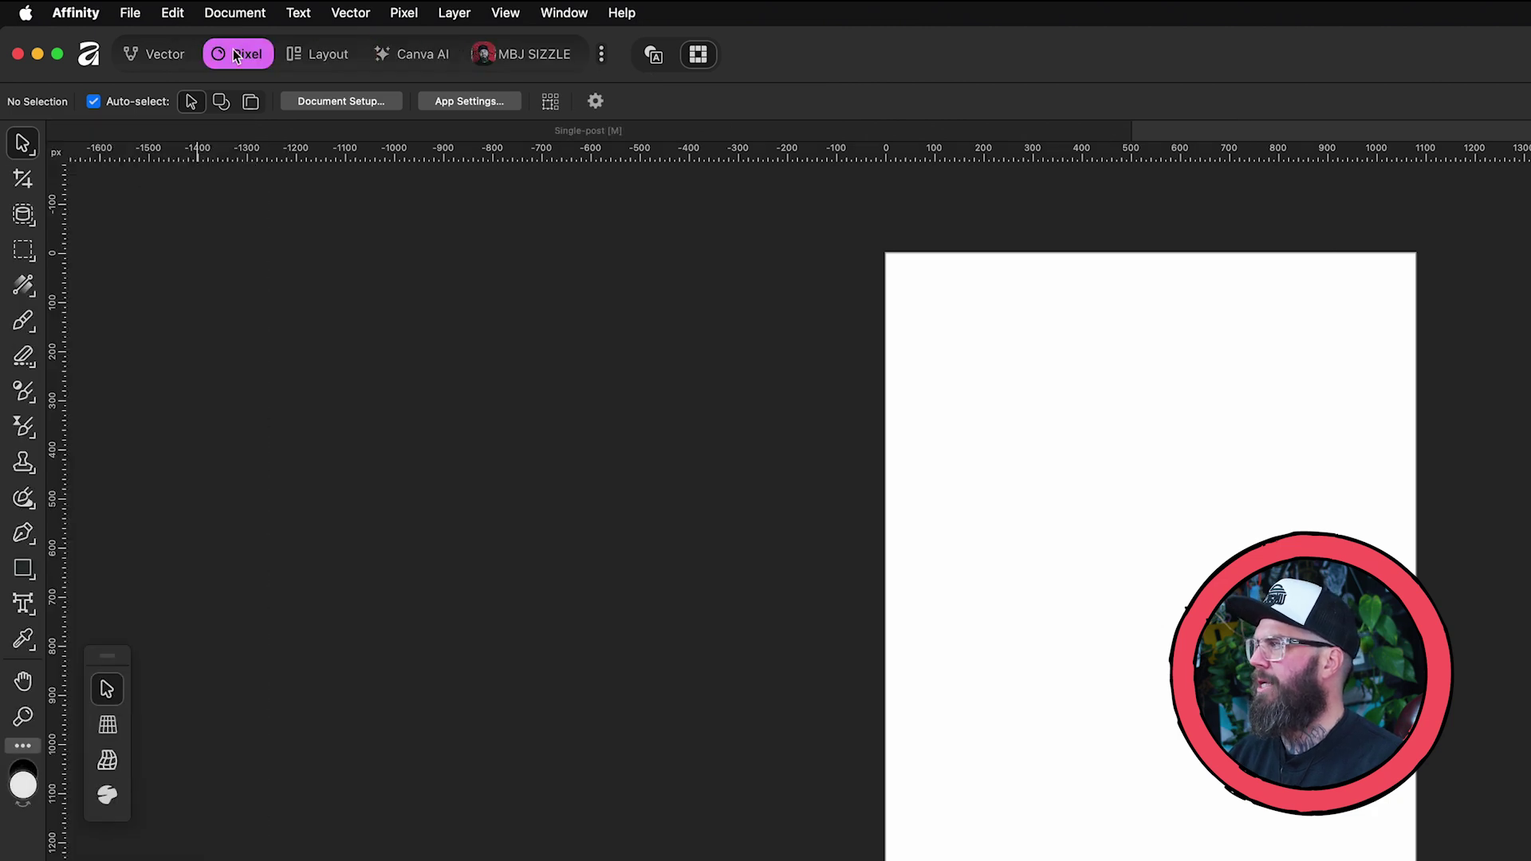
pyautogui.hotkey('ctrl', 'Tab')
pyautogui.click(328, 54)
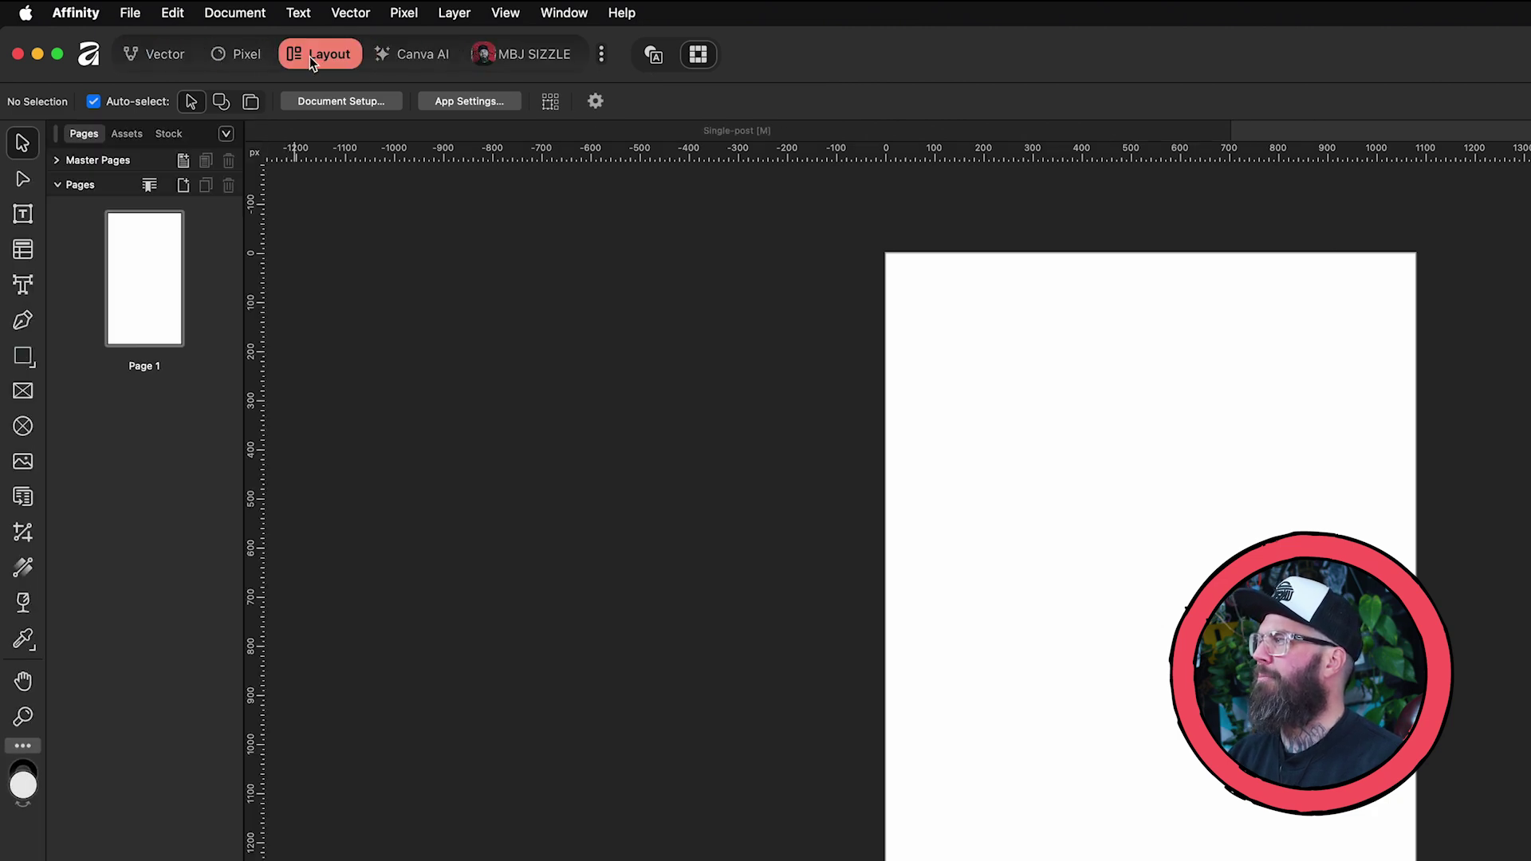
pyautogui.click(553, 60)
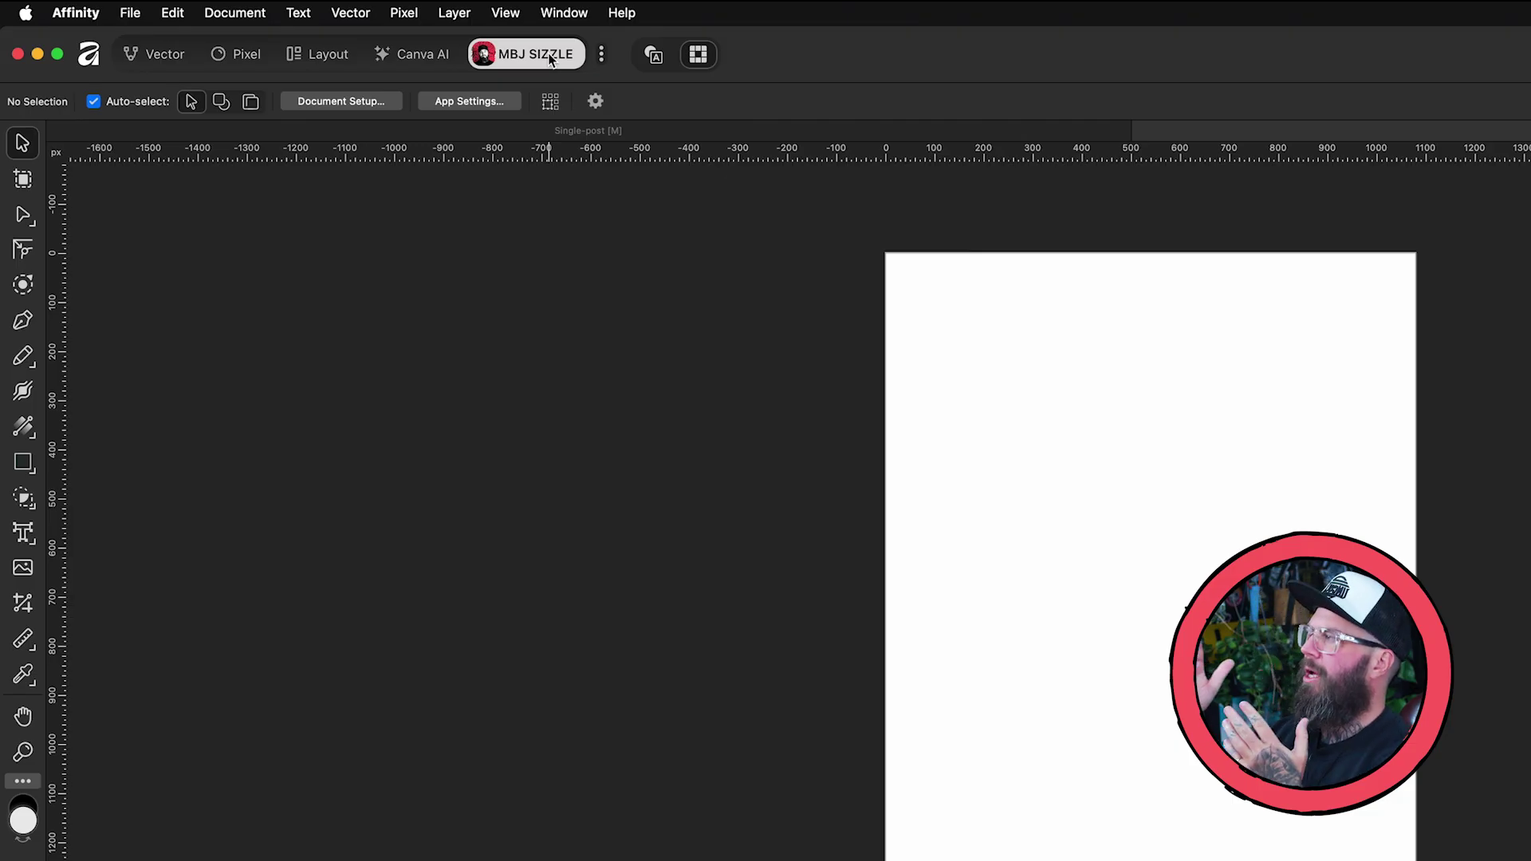
pyautogui.click(359, 15)
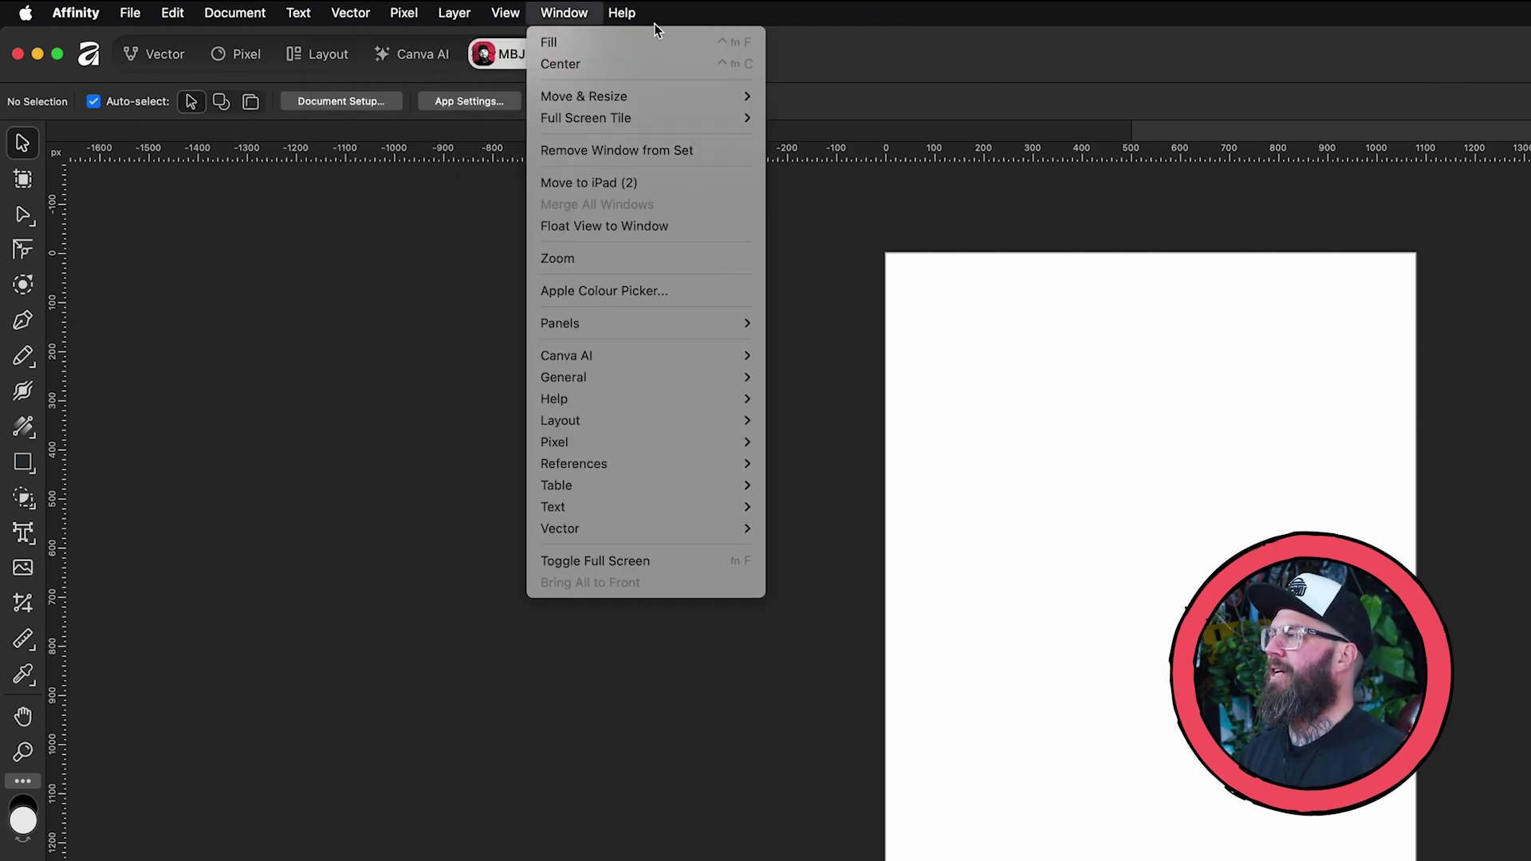
pyautogui.click(1020, 80)
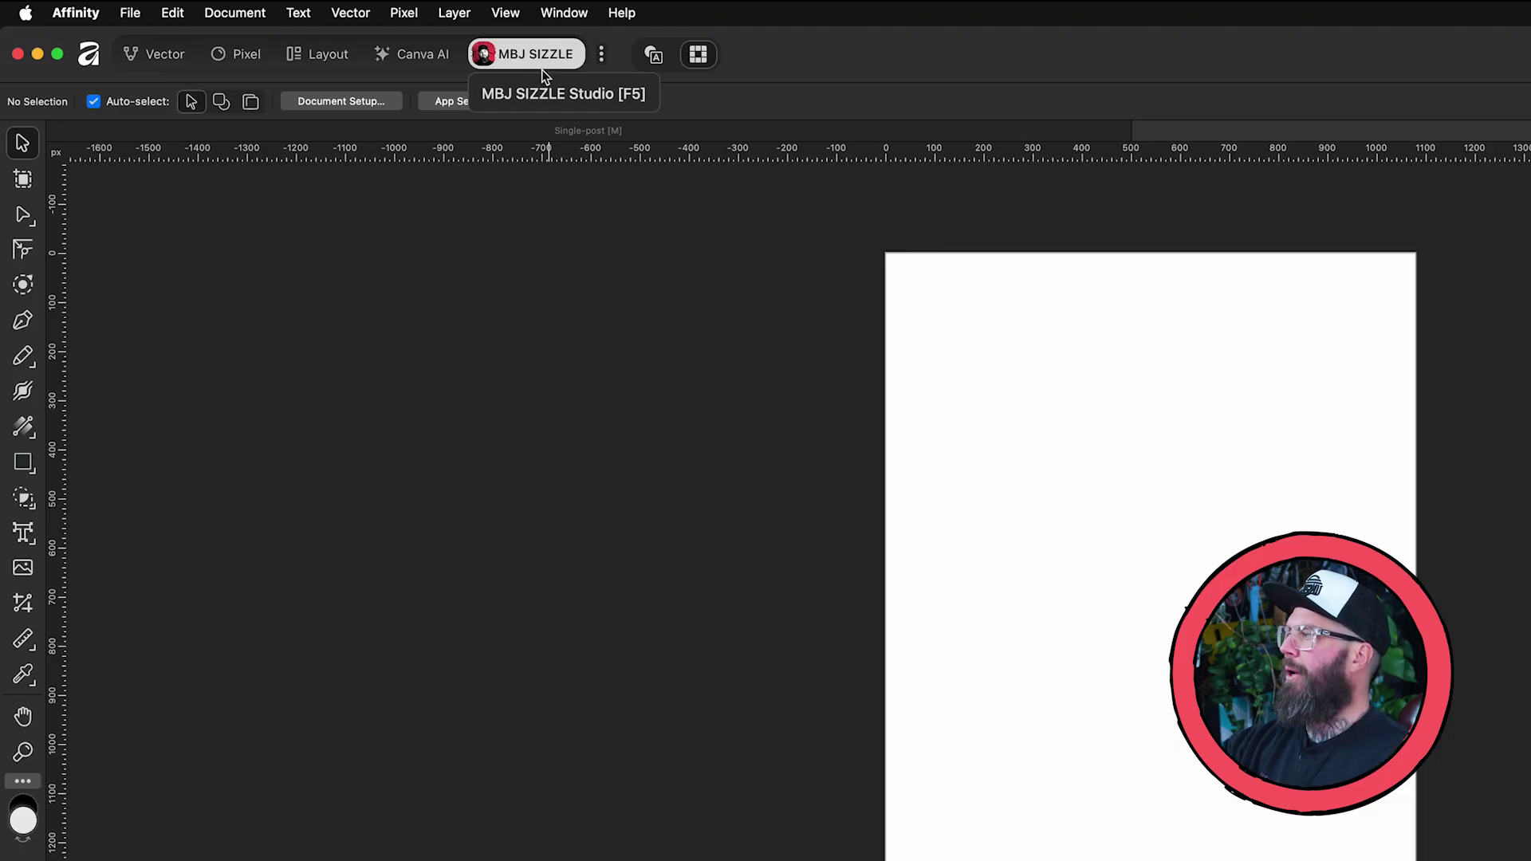
# Open the Customise Tools window from the MBJ SIZZLE left toolbar
pyautogui.click(26, 784)
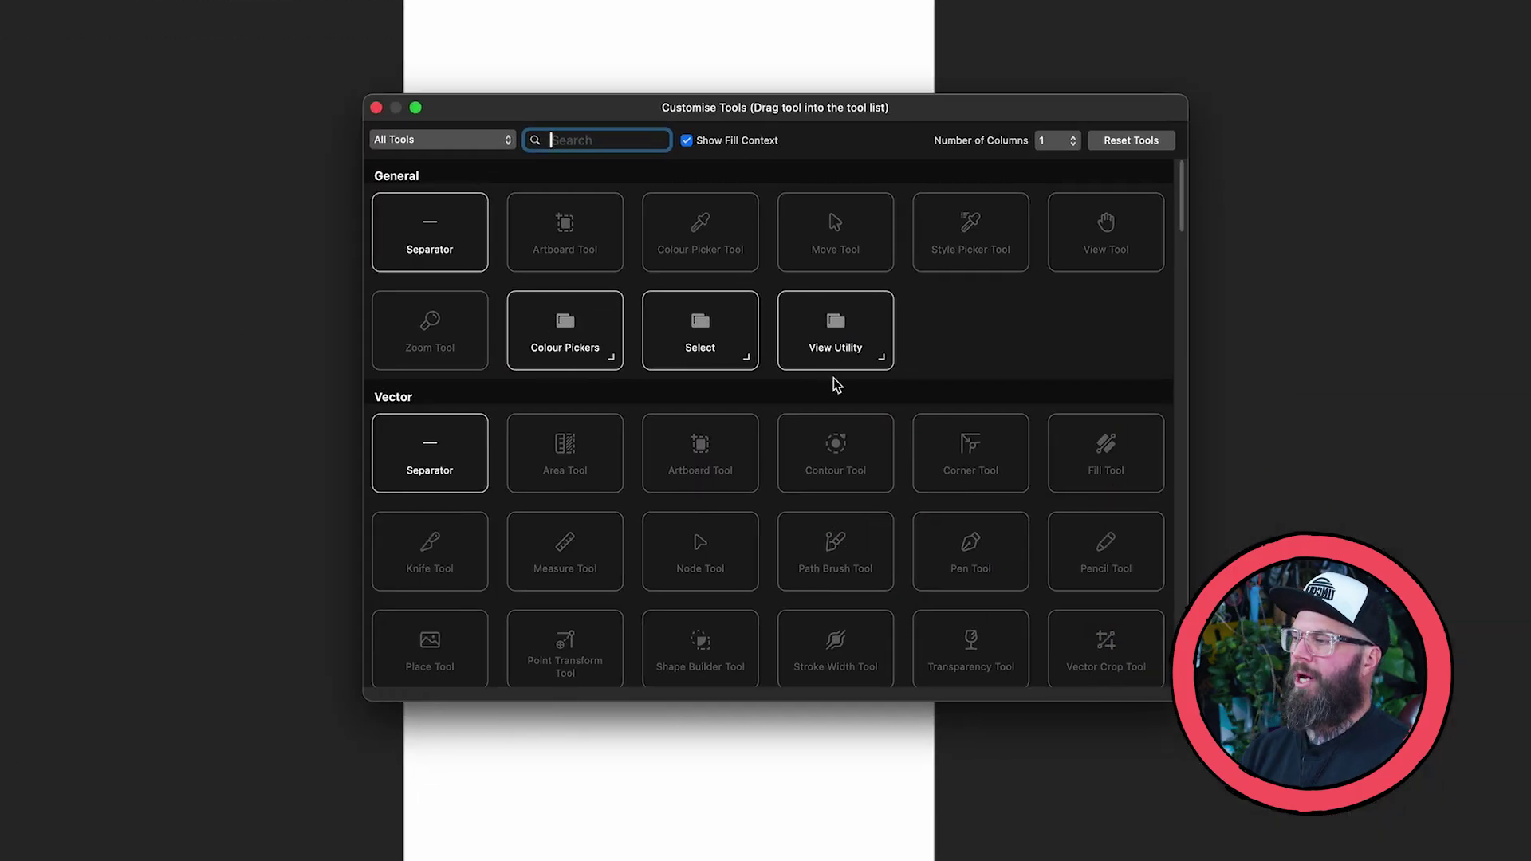
pyautogui.scroll(-3, 837, 385)
pyautogui.scroll(-5, 837, 385)
pyautogui.scroll(-5, 838, 385)
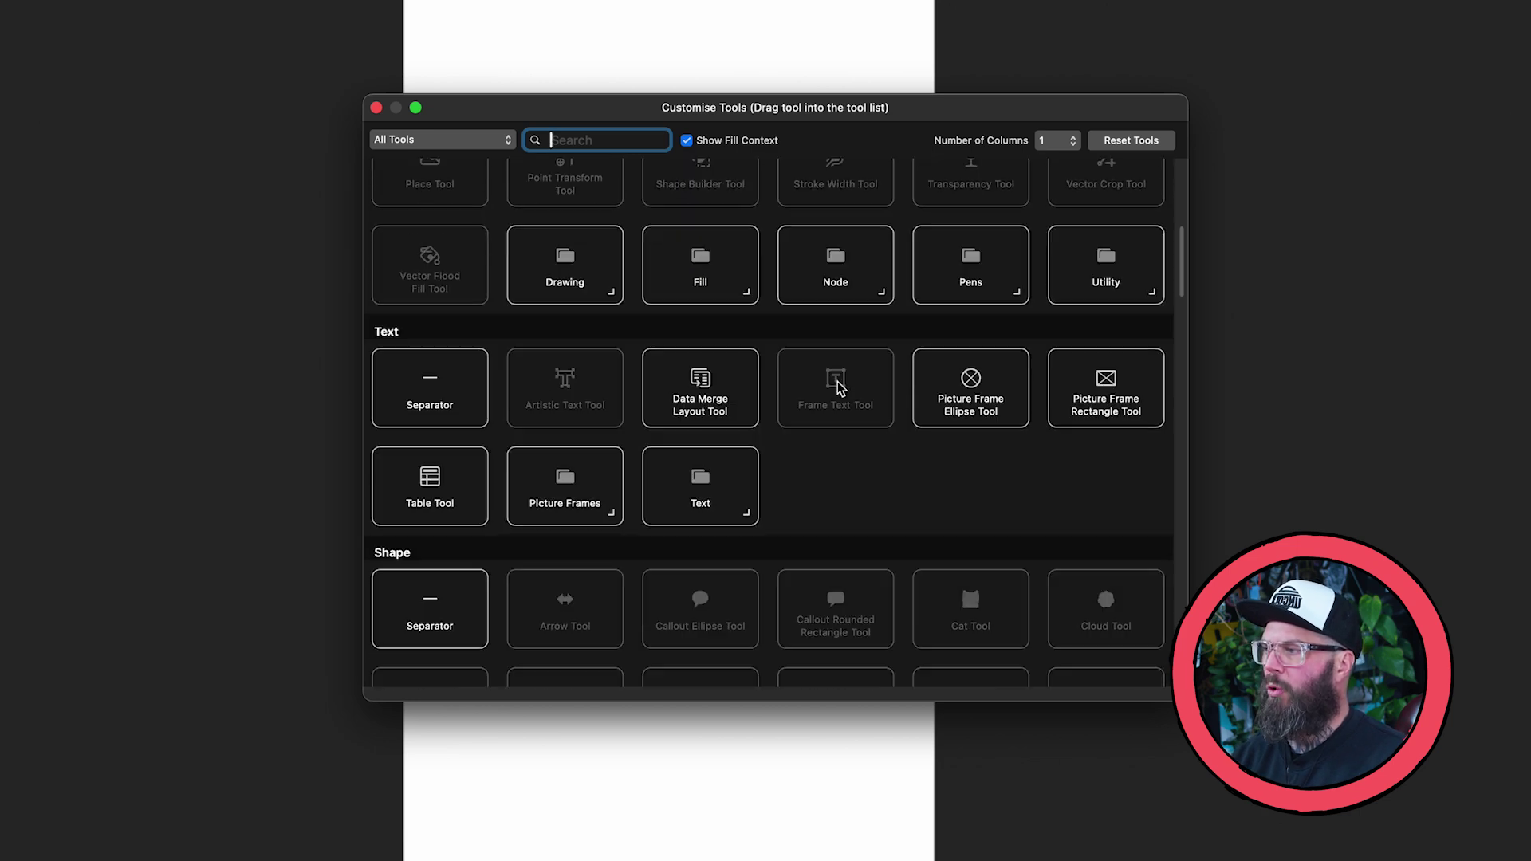
pyautogui.scroll(-5, 838, 385)
pyautogui.scroll(-5, 837, 385)
pyautogui.scroll(-4, 837, 386)
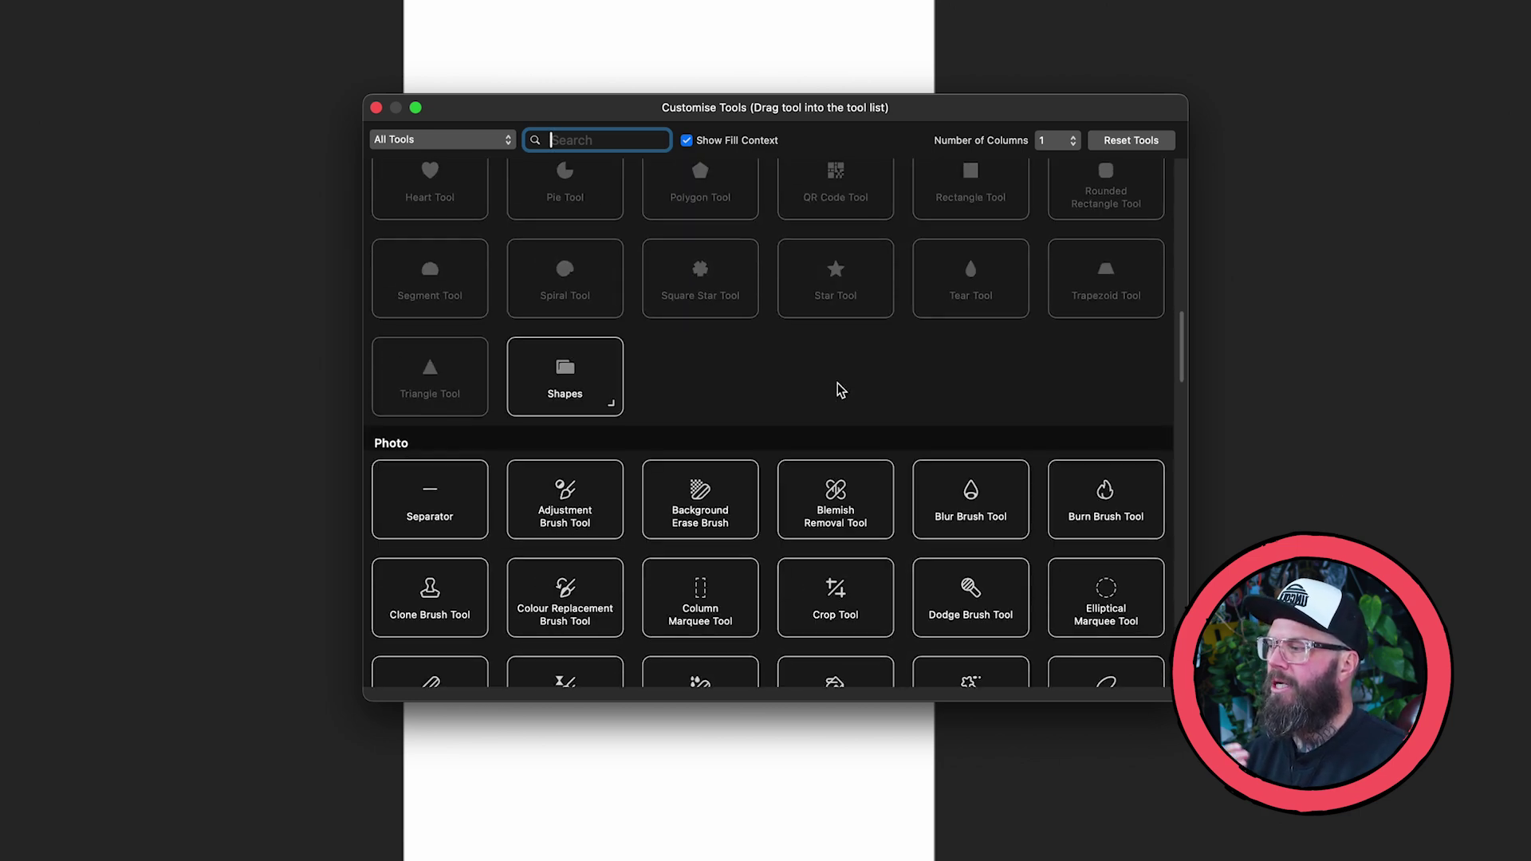
pyautogui.scroll(4, 837, 385)
pyautogui.scroll(4, 825, 385)
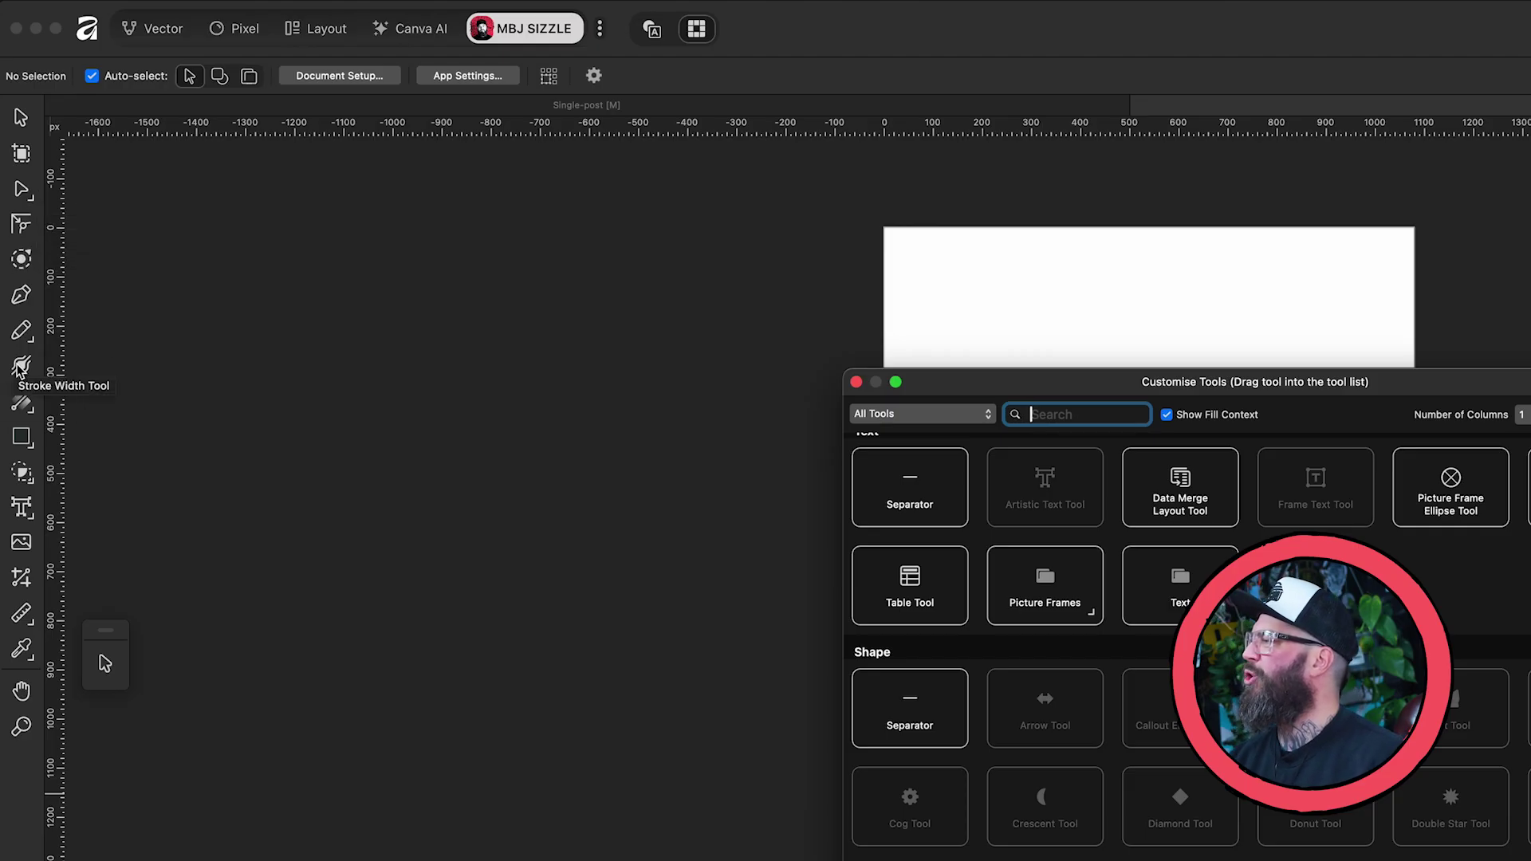
# Drag the Stroke Width, fill/transparency, Shape Builder, Place and Measure tools off the toolbar
pyautogui.moveTo(22, 371); pyautogui.dragTo(310, 295)
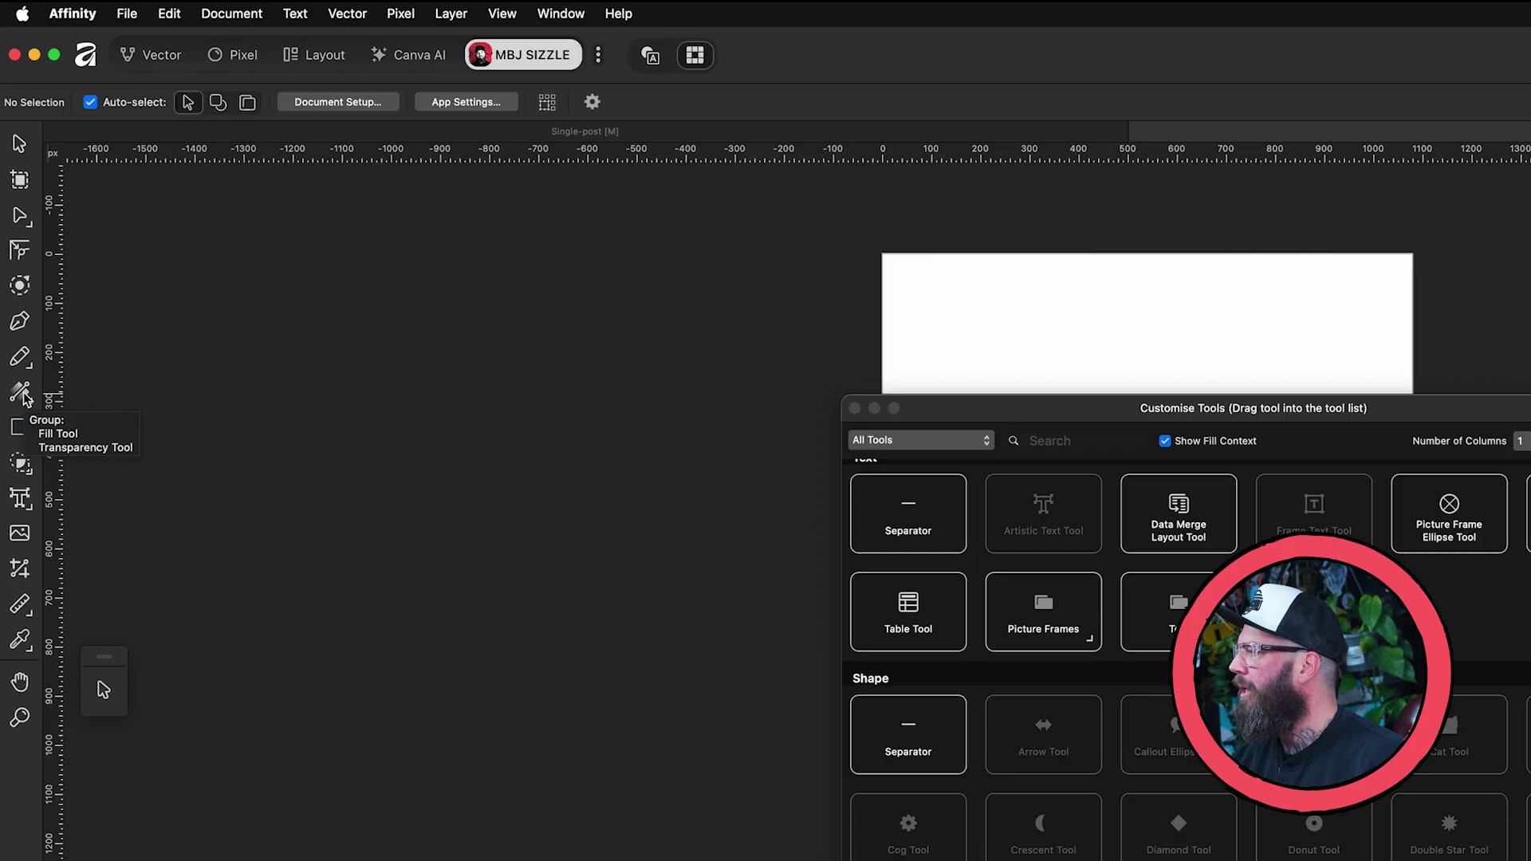
pyautogui.moveTo(24, 398); pyautogui.dragTo(440, 317)
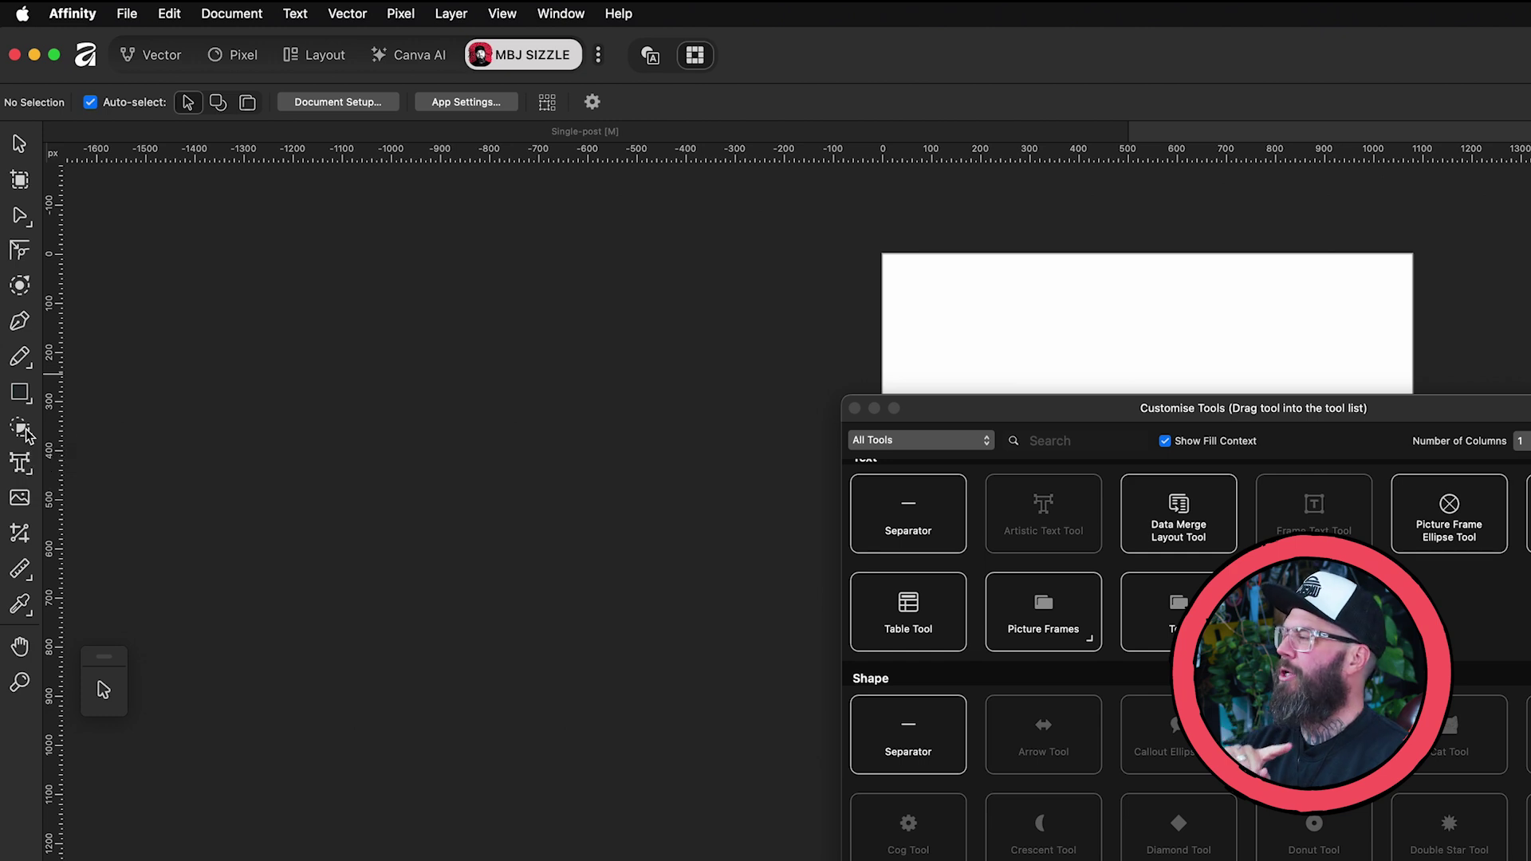
pyautogui.moveTo(20, 429); pyautogui.dragTo(237, 391)
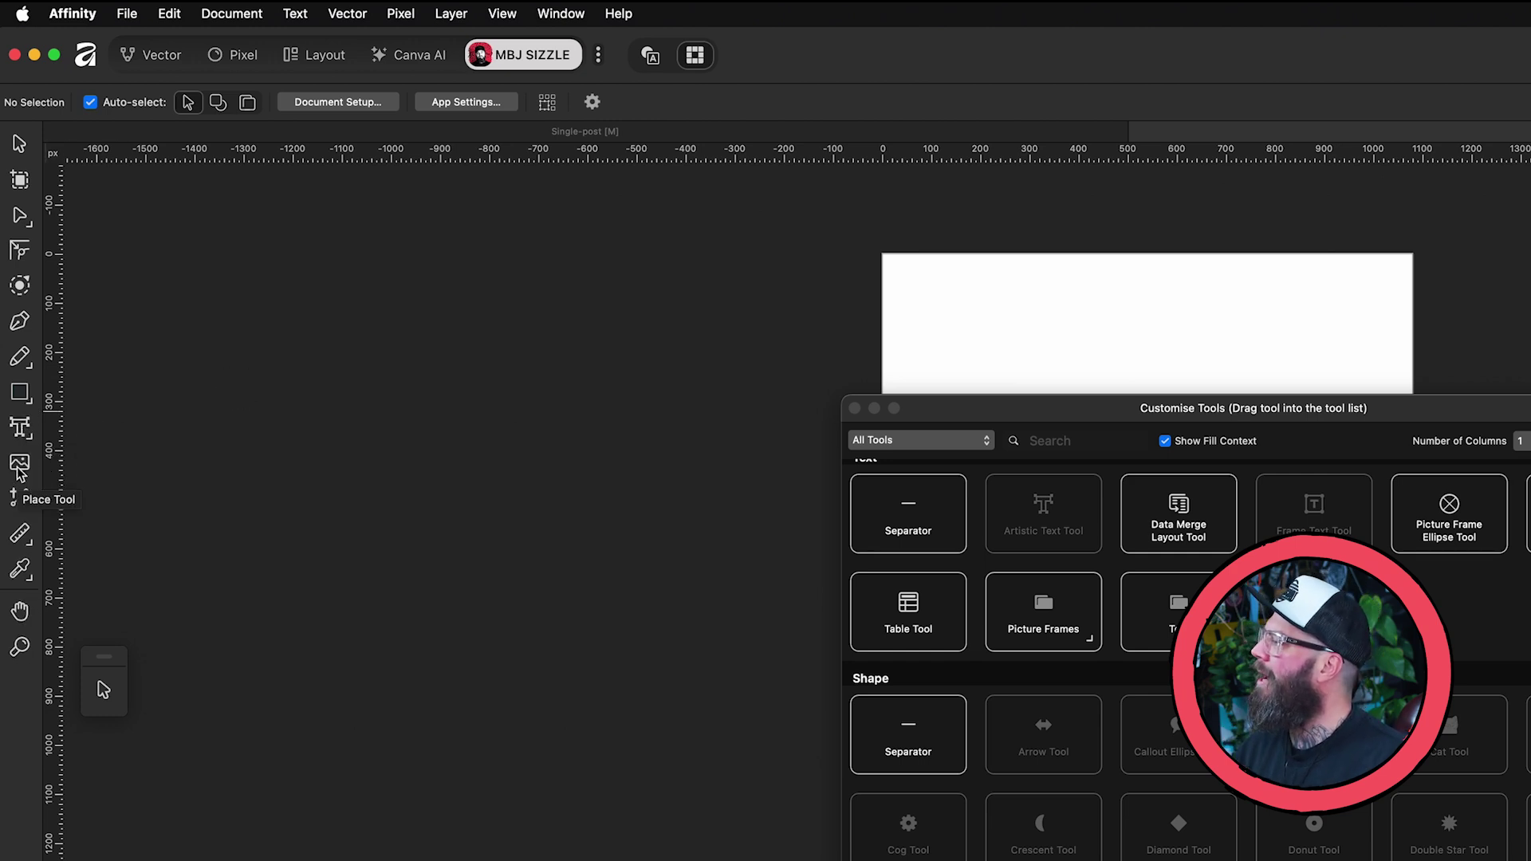
pyautogui.moveTo(21, 467); pyautogui.dragTo(423, 355)
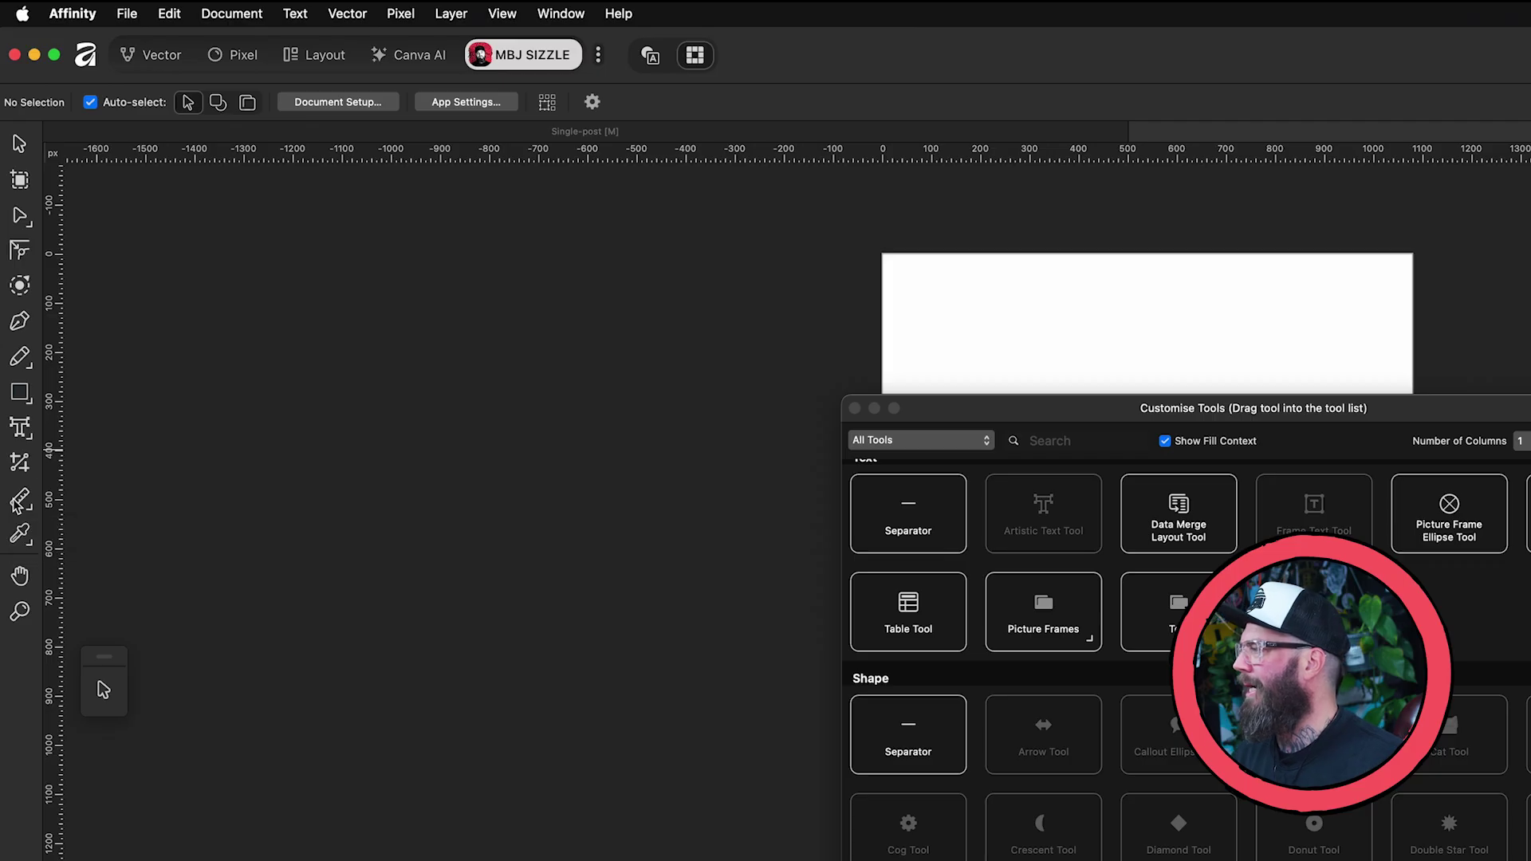
pyautogui.moveTo(21, 503); pyautogui.dragTo(282, 397)
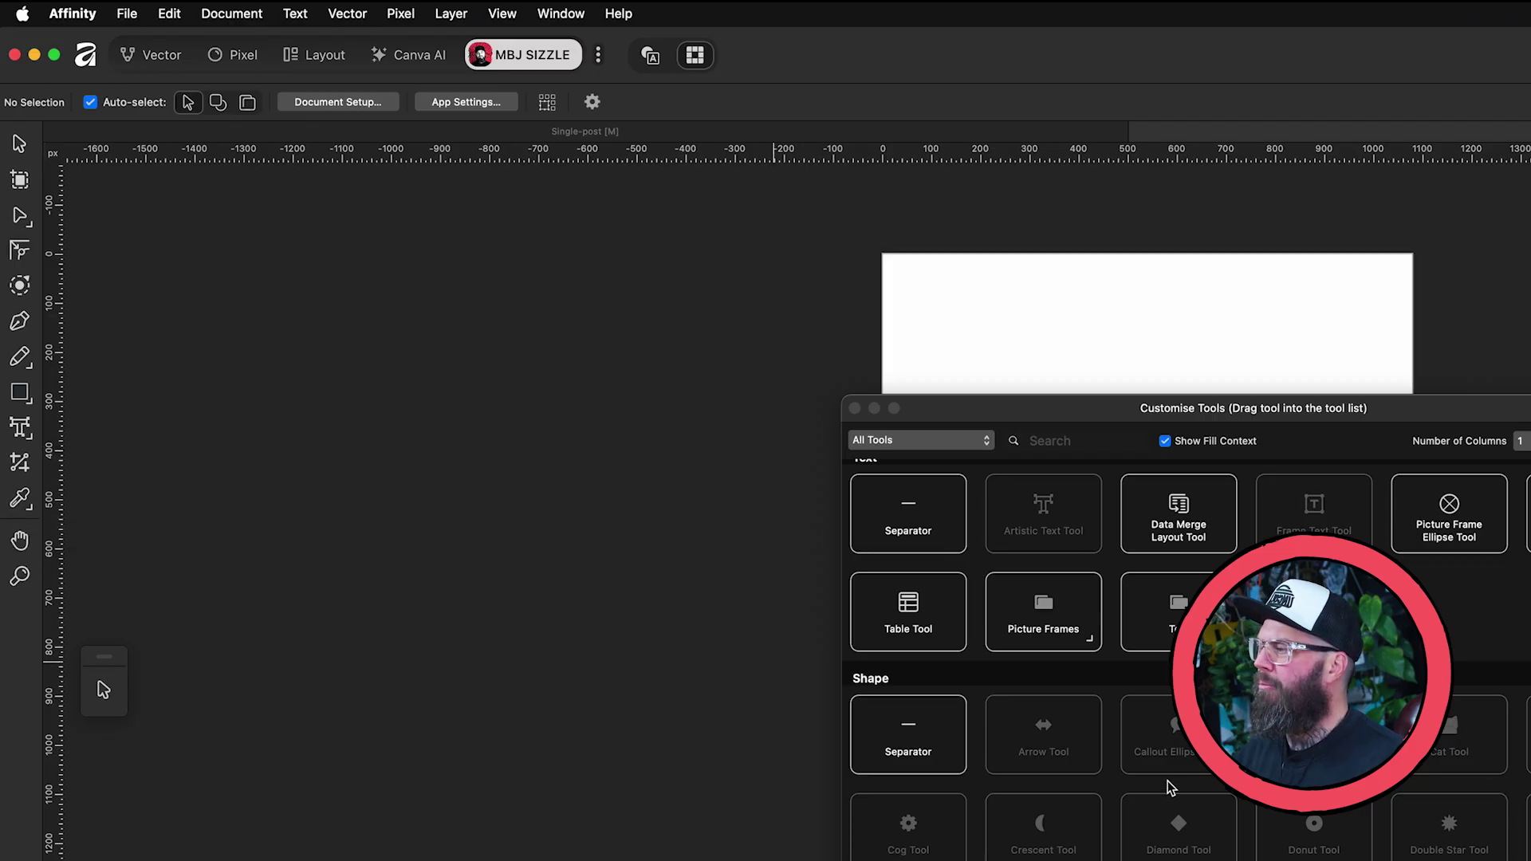
pyautogui.scroll(-1, 1168, 783)
pyautogui.scroll(-2, 1166, 784)
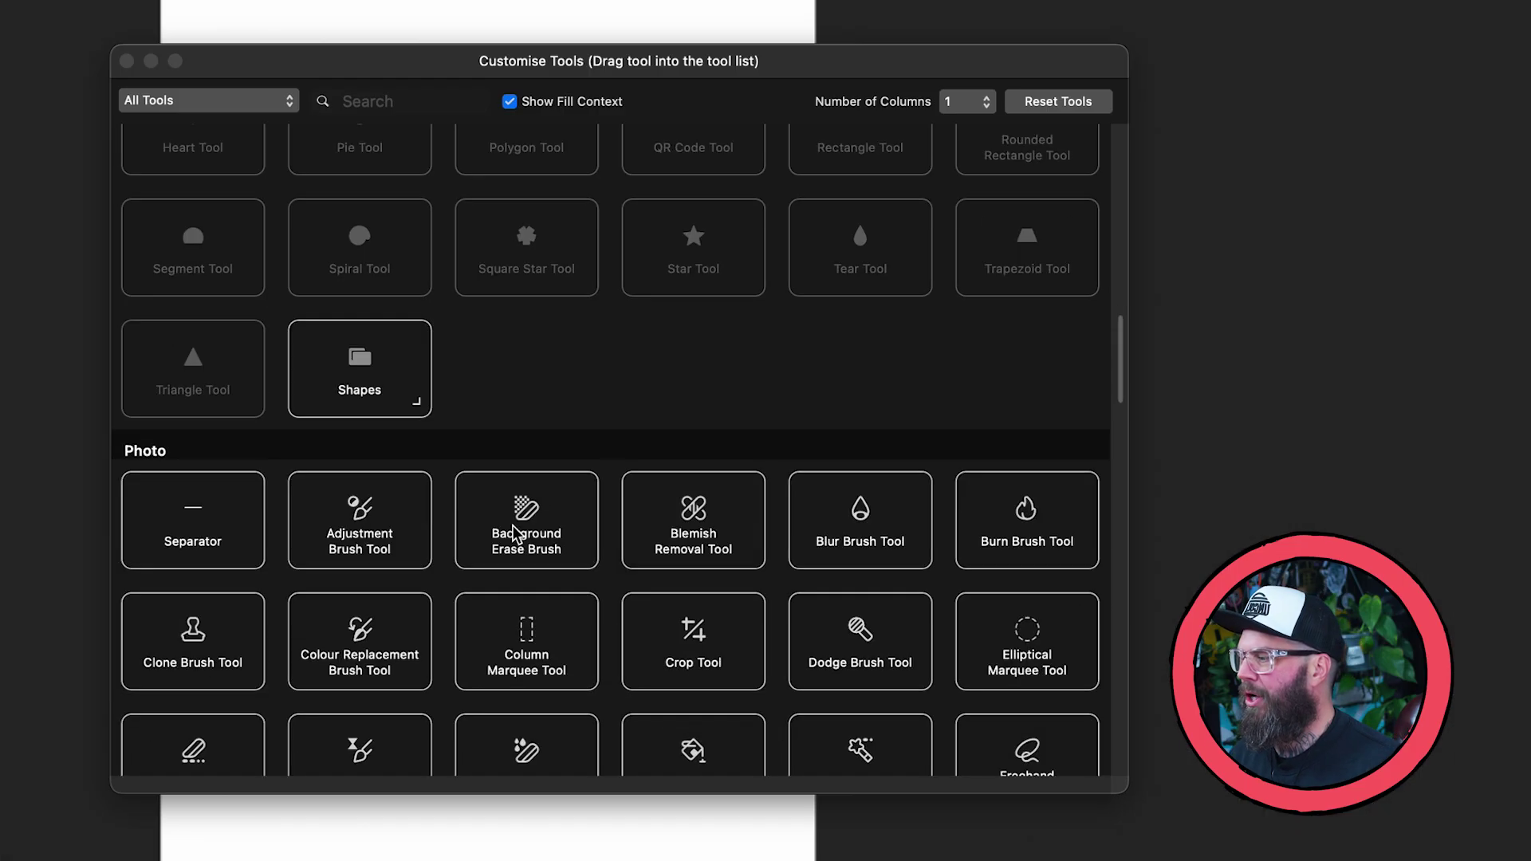
pyautogui.scroll(-1, 487, 494)
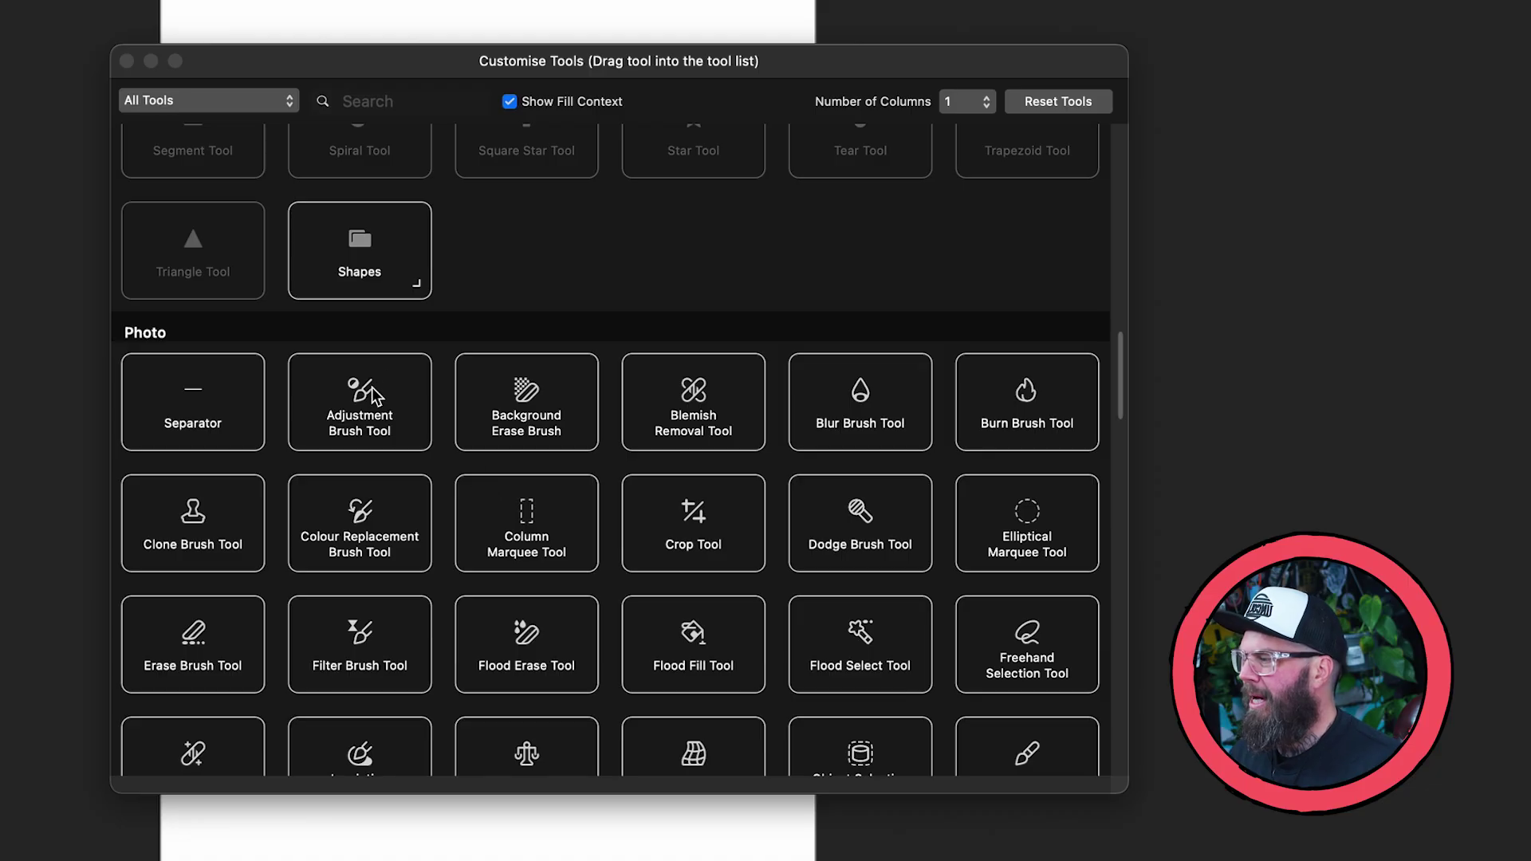
# Drag the Adjustment Brush, Crop and Paint Brush tools into the left toolbar
pyautogui.moveTo(359, 400)
pyautogui.mouseDown()
pyautogui.moveTo(443, 389)
pyautogui.moveTo(76, 718)
pyautogui.mouseUp()
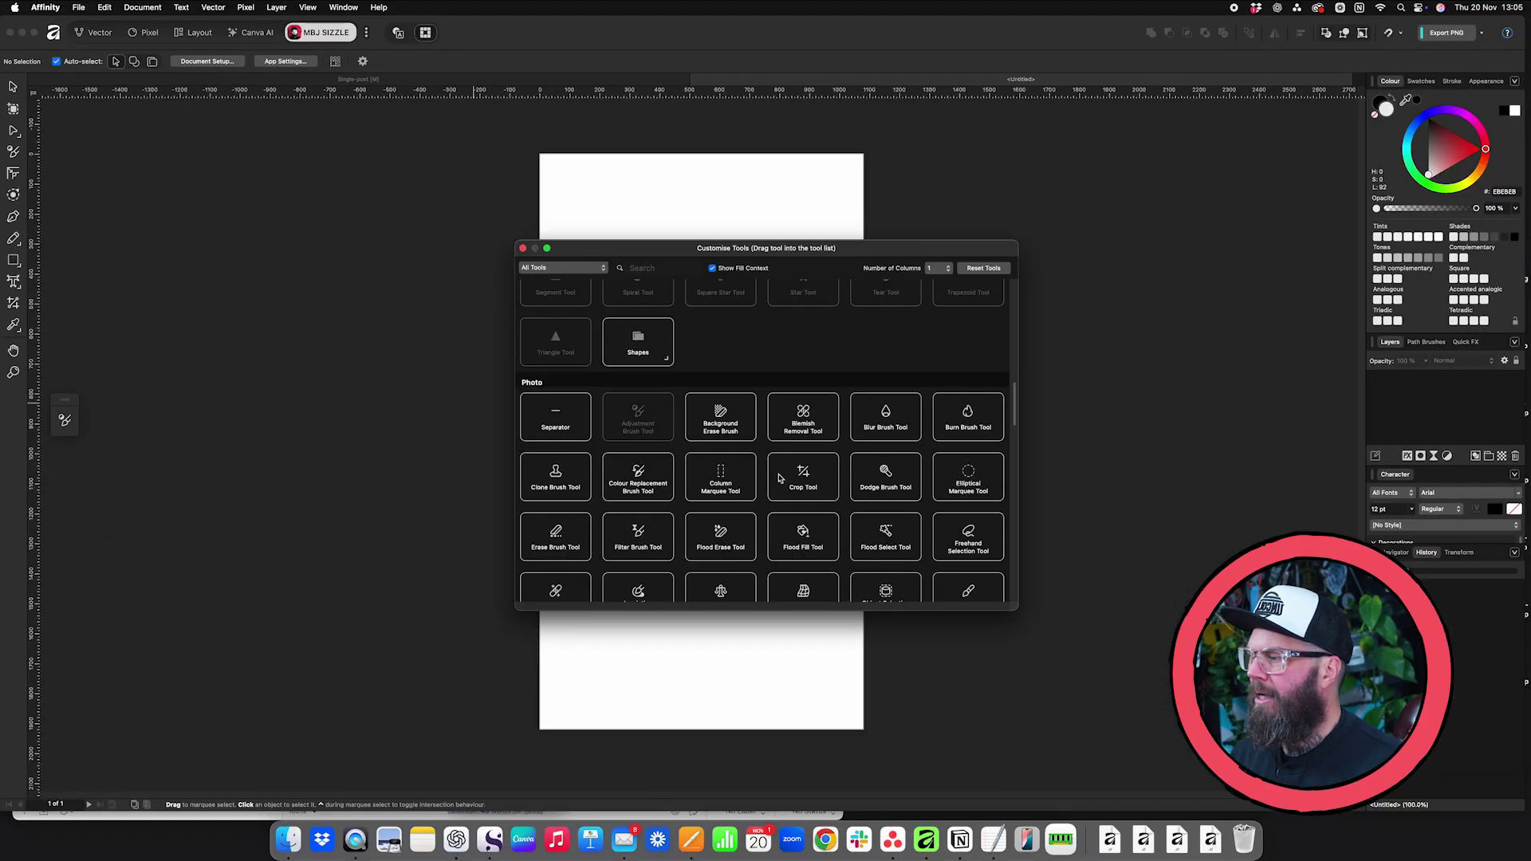
pyautogui.moveTo(803, 478); pyautogui.dragTo(14, 395)
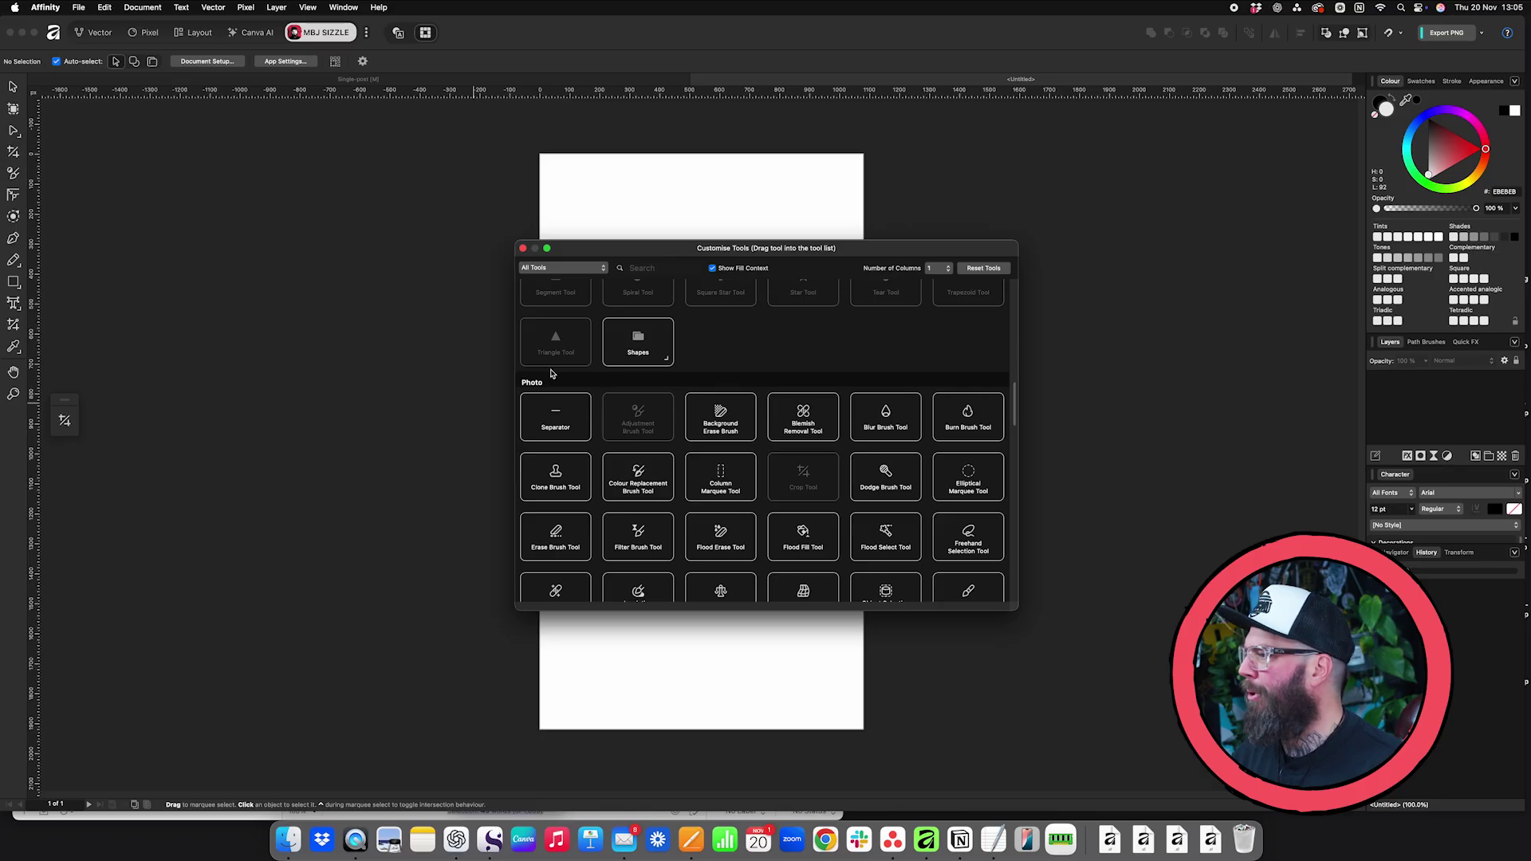
pyautogui.scroll(-2, 552, 375)
pyautogui.scroll(-2, 551, 374)
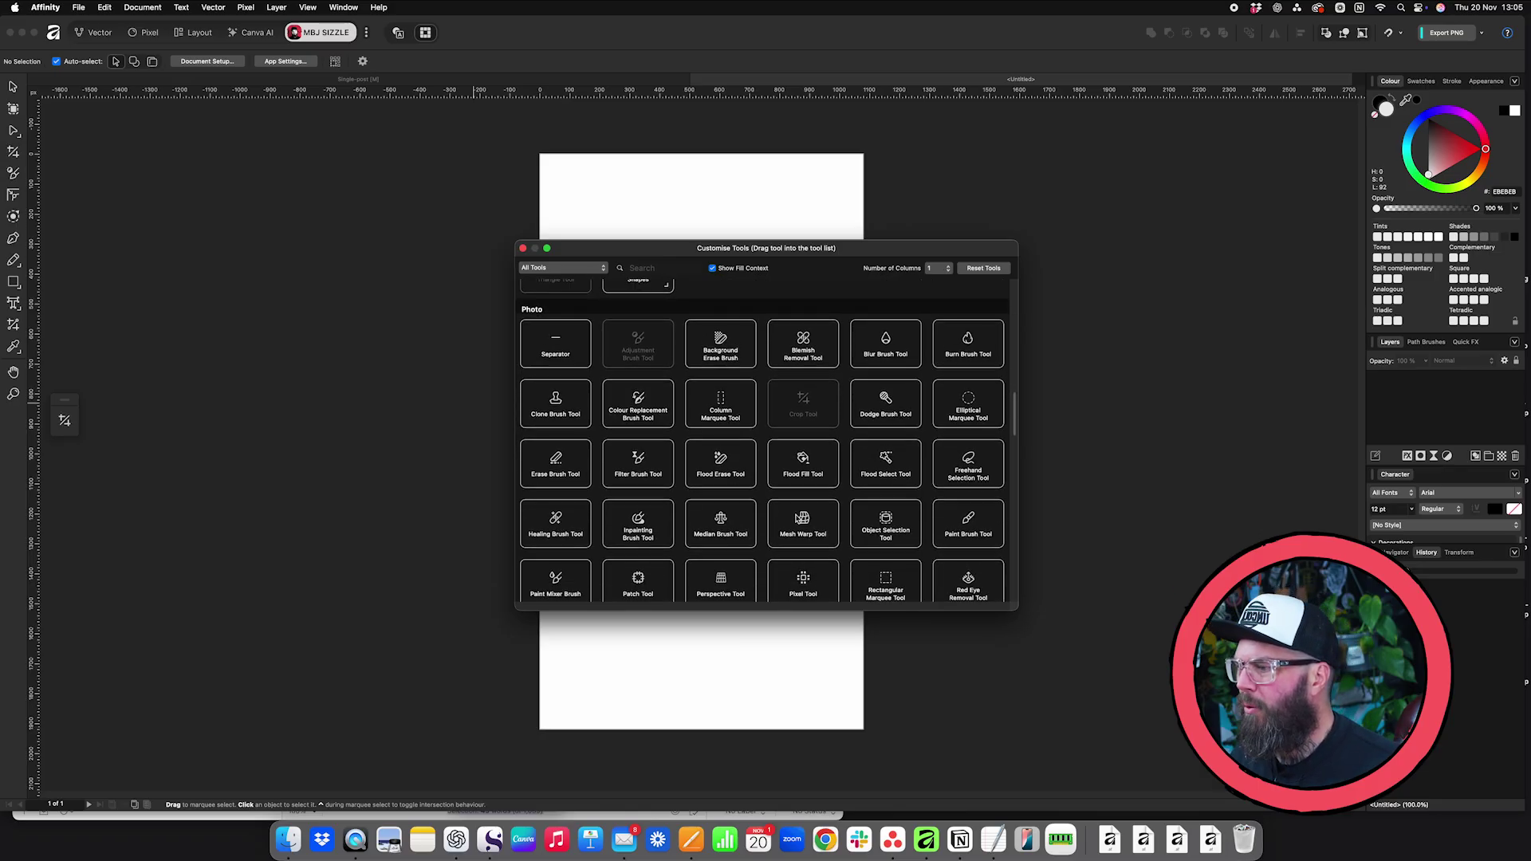
pyautogui.moveTo(15, 335); pyautogui.dragTo(17, 155)
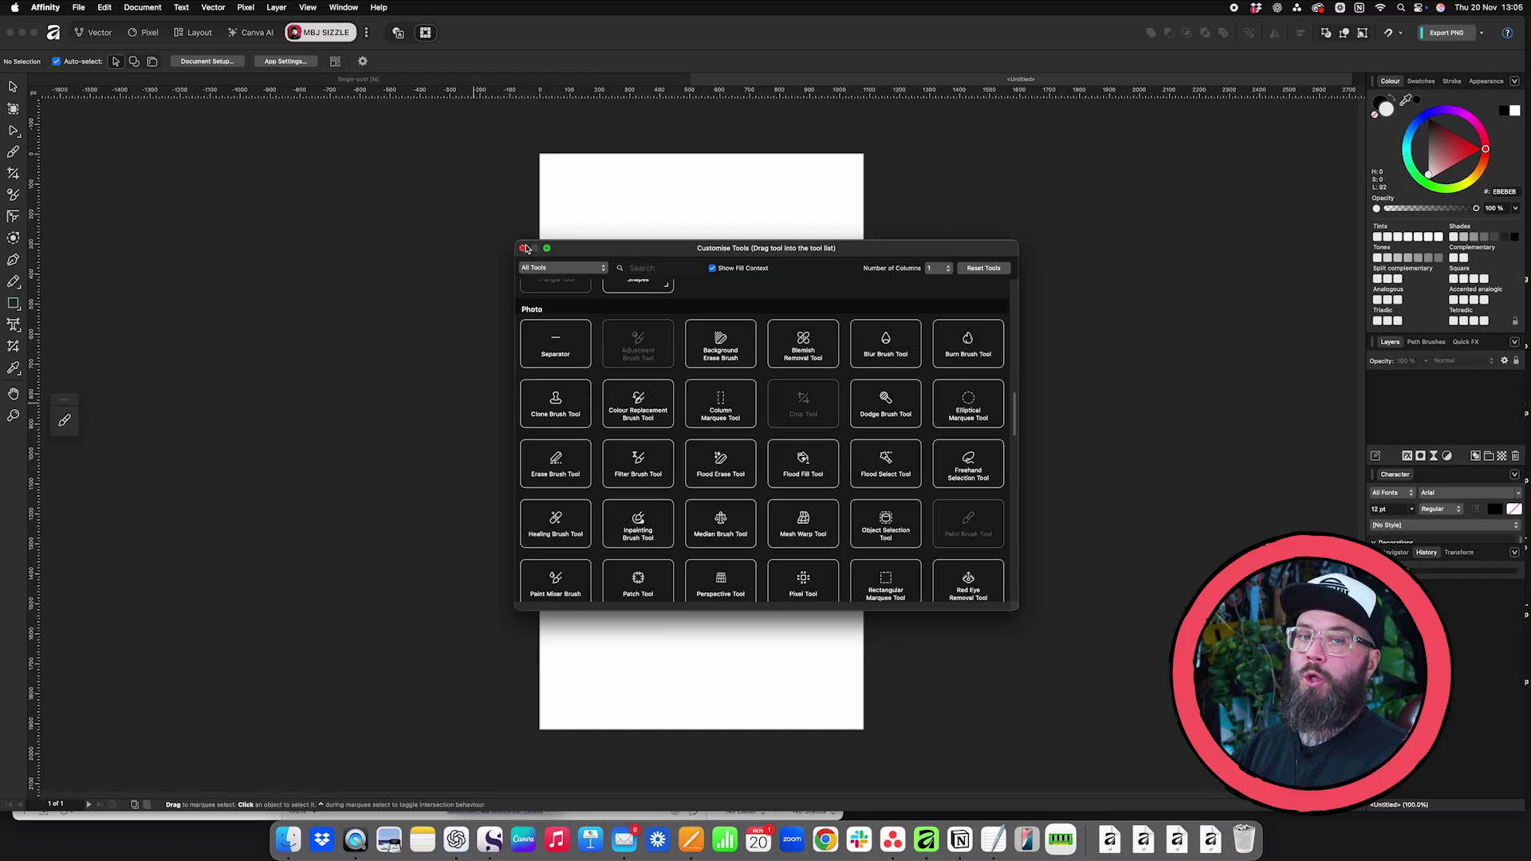
# Close Customise Tools and show the top toolbar's display options menu
pyautogui.click(523, 250)
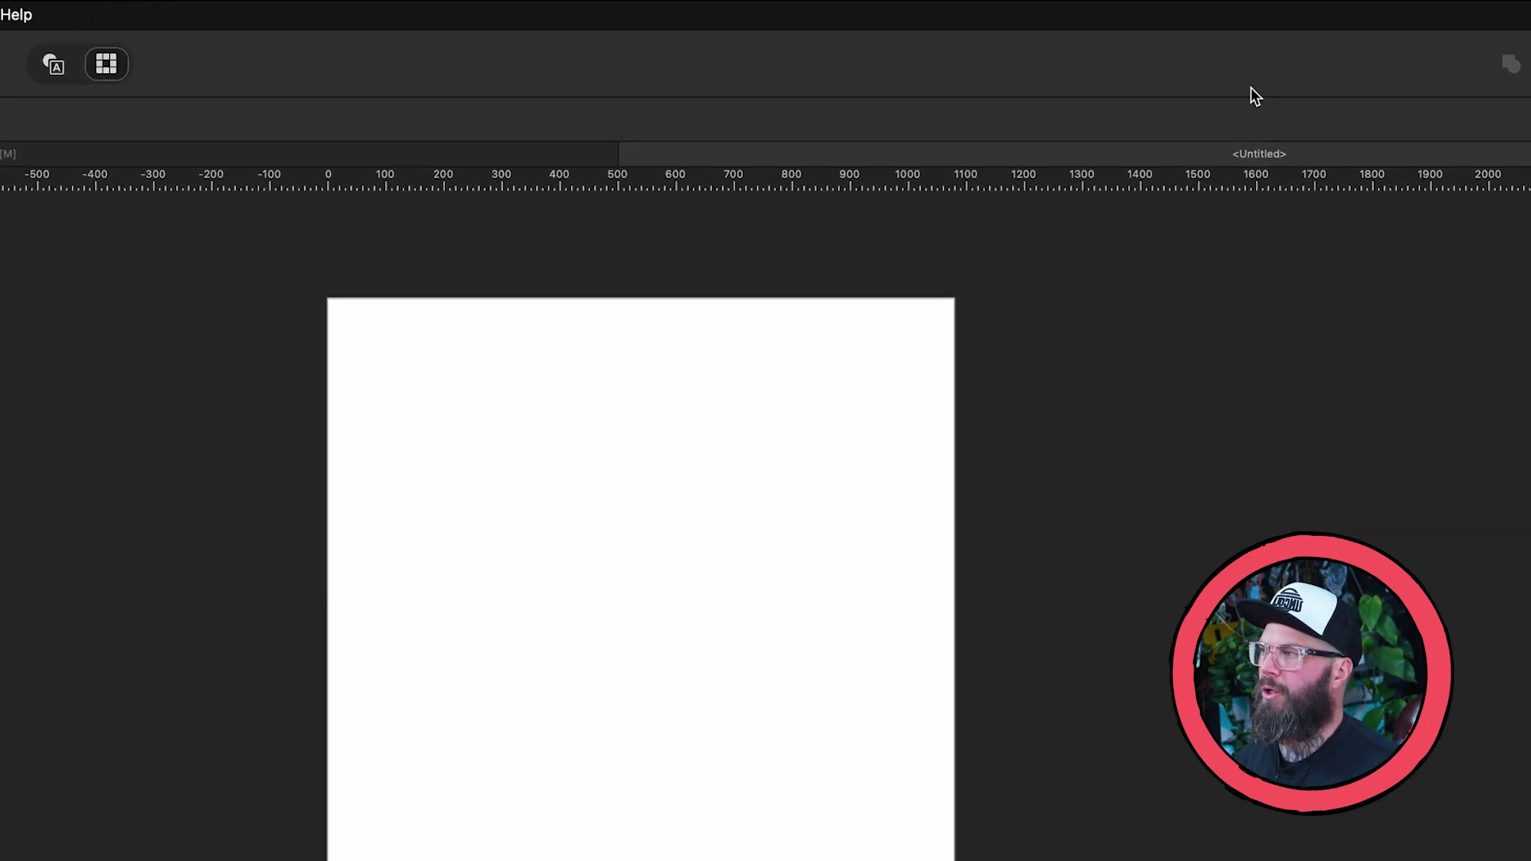
pyautogui.rightClick(1265, 56)
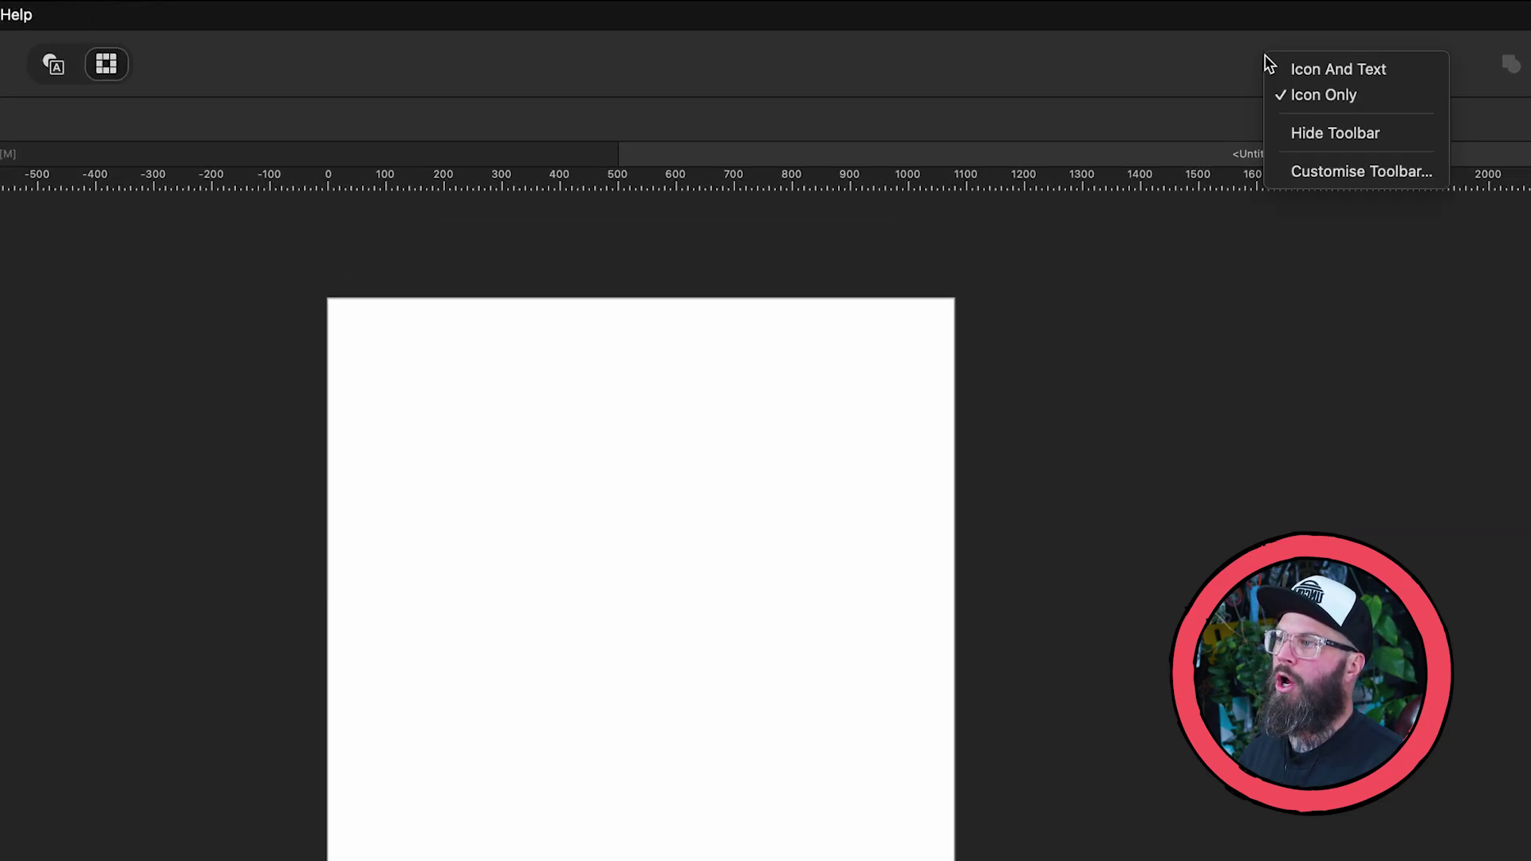
# Add the Boolean Operations shortcut group to the top toolbar via Customise Toolbar
pyautogui.click(1323, 171)
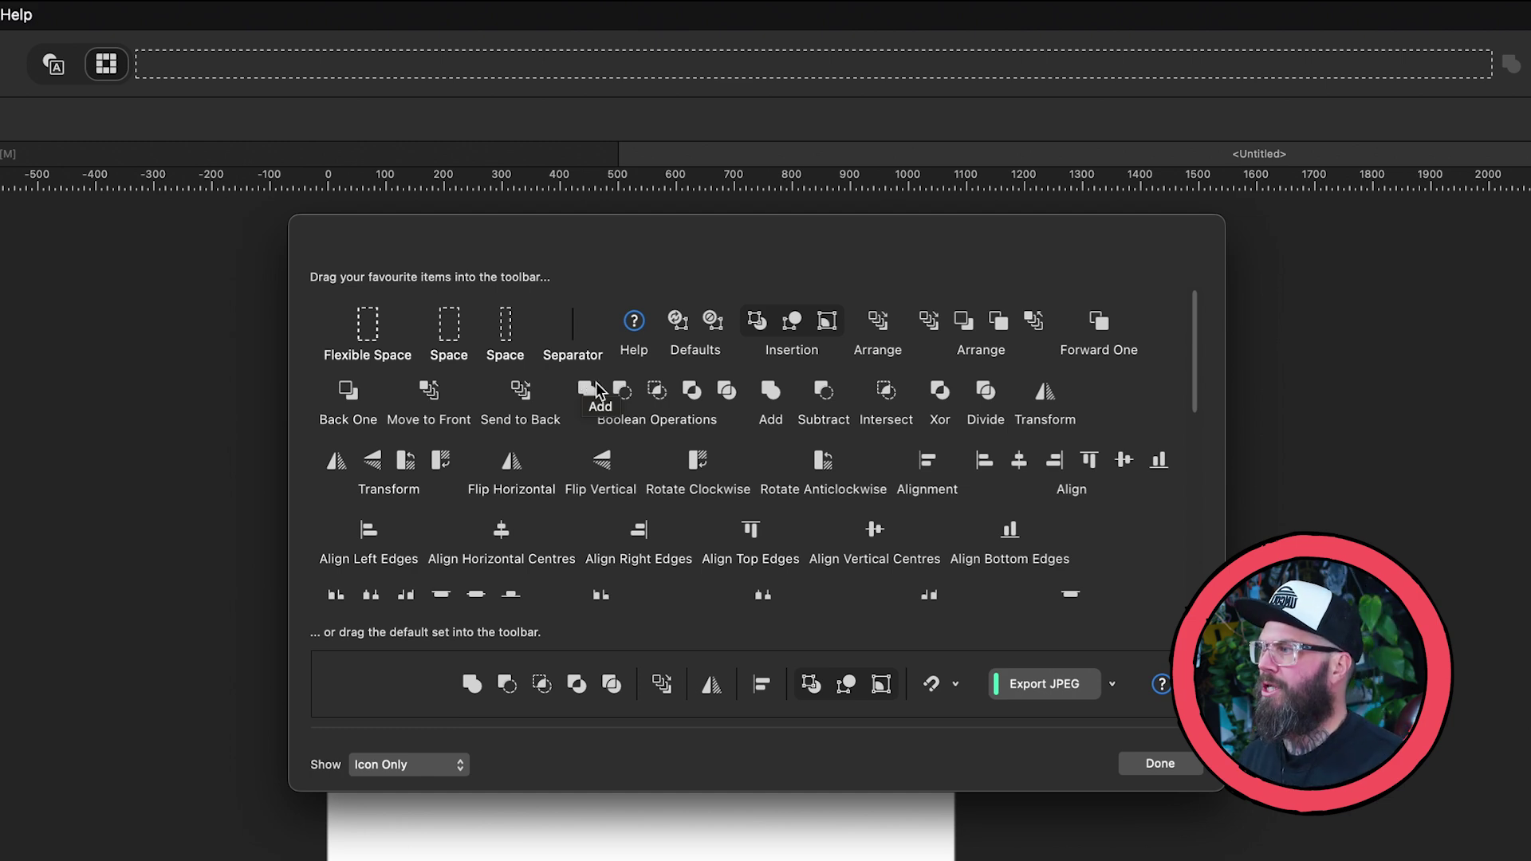
pyautogui.moveTo(686, 390); pyautogui.dragTo(1371, 60)
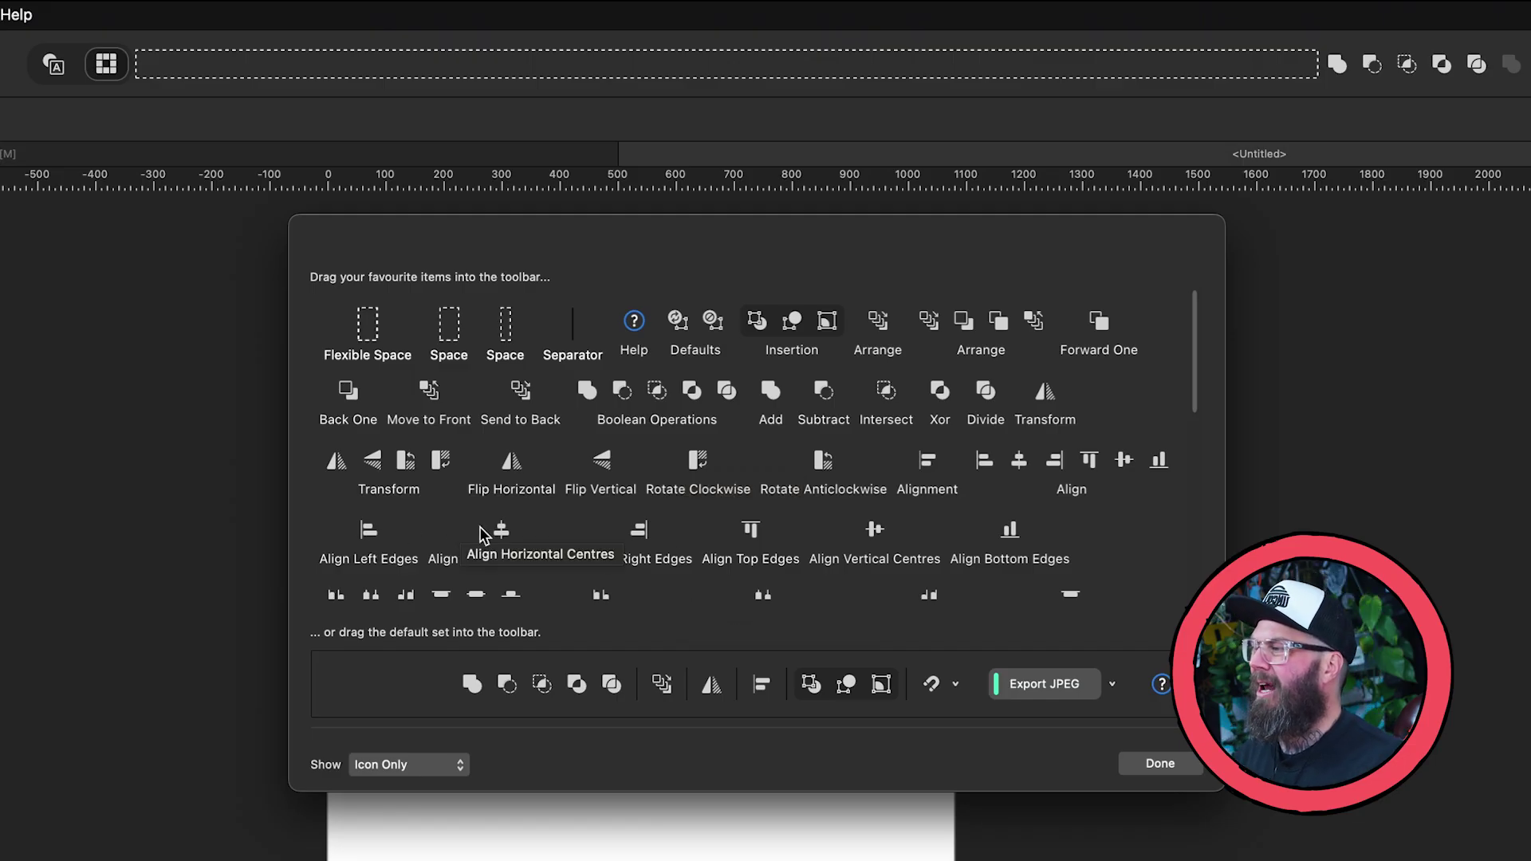
# Add Align Horizontal Centres, Left Edges, Right Edges, Flip Horizontal and Flip Vertical to the toolbar
pyautogui.moveTo(500, 534); pyautogui.dragTo(1233, 61)
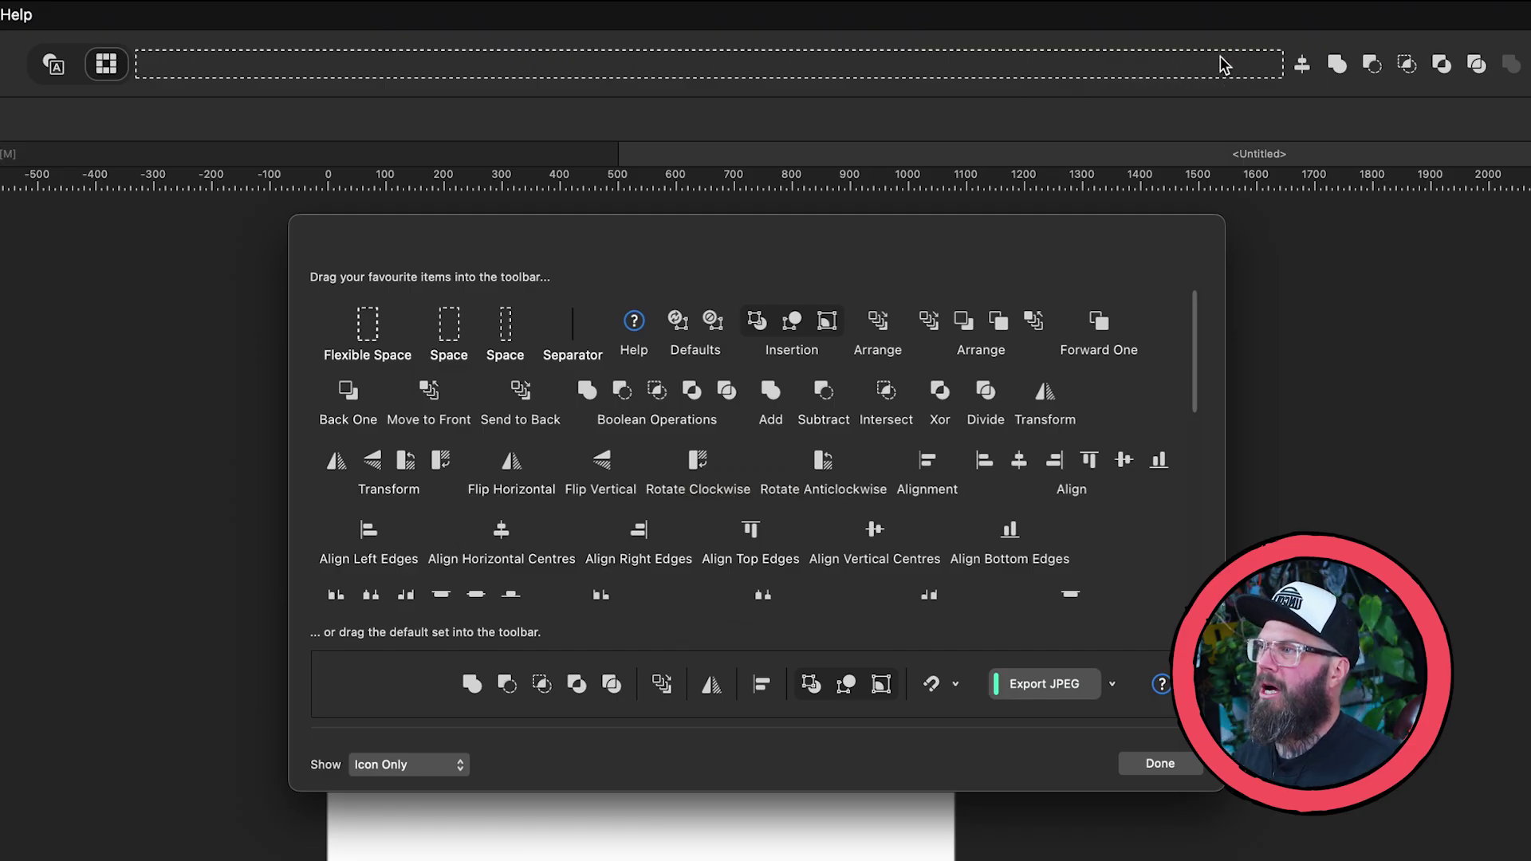
pyautogui.moveTo(367, 532); pyautogui.dragTo(1008, 65)
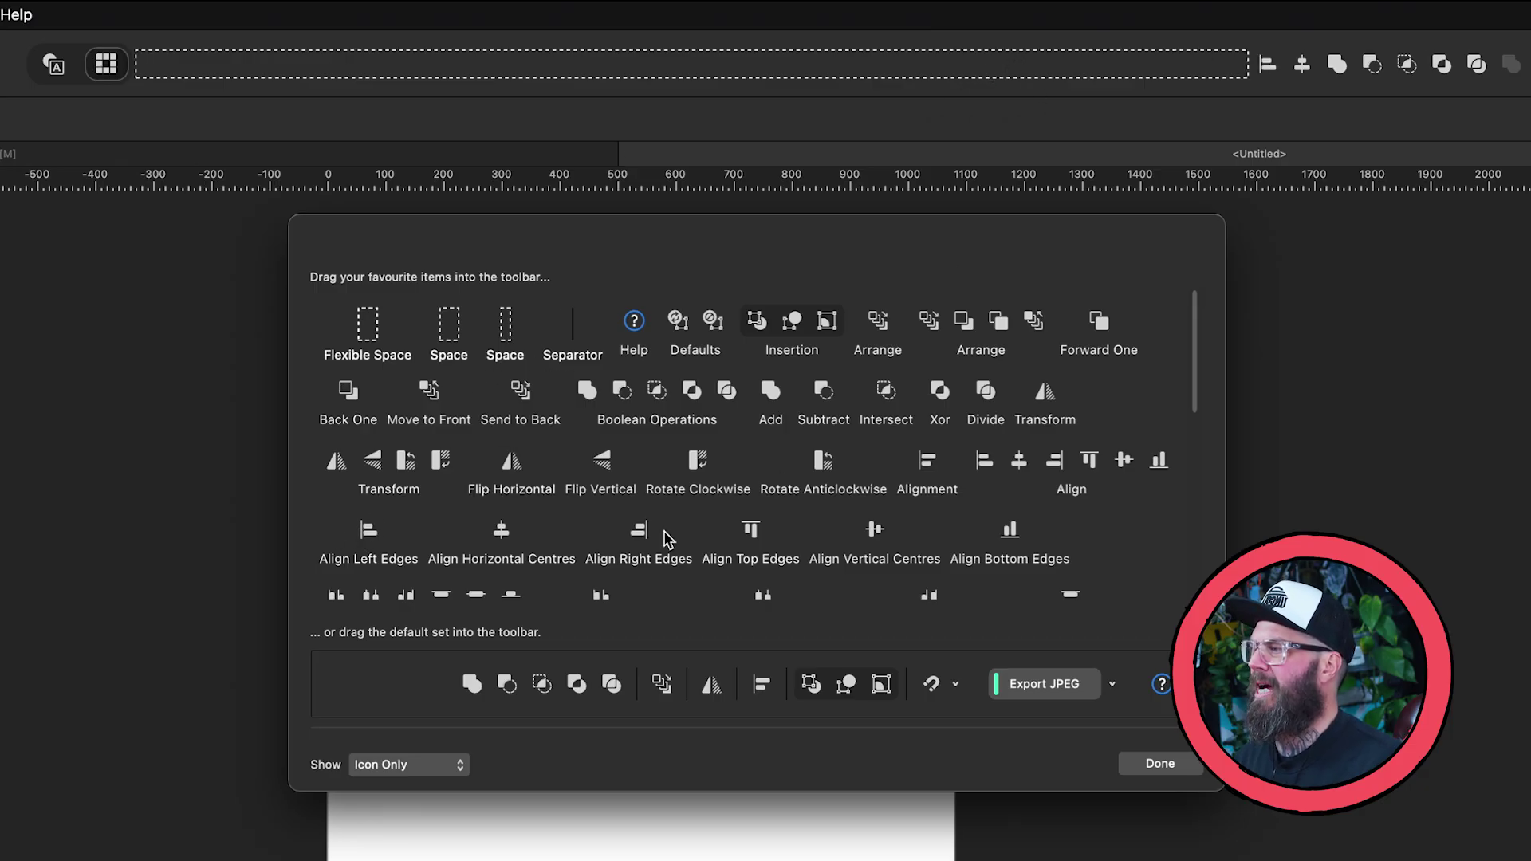
pyautogui.moveTo(638, 533); pyautogui.dragTo(1113, 58)
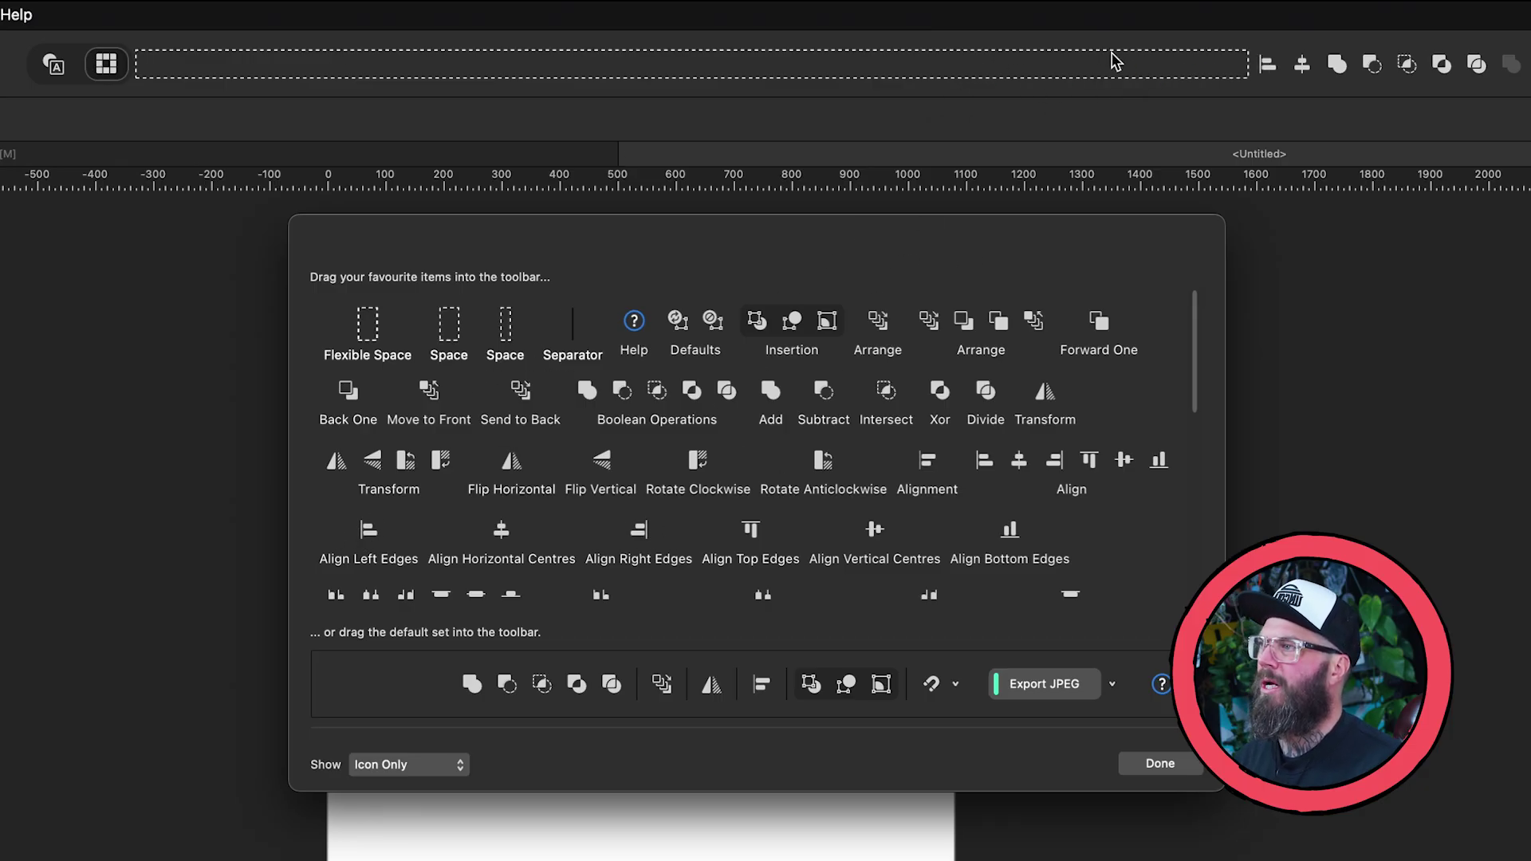
pyautogui.moveTo(638, 535); pyautogui.dragTo(1136, 70)
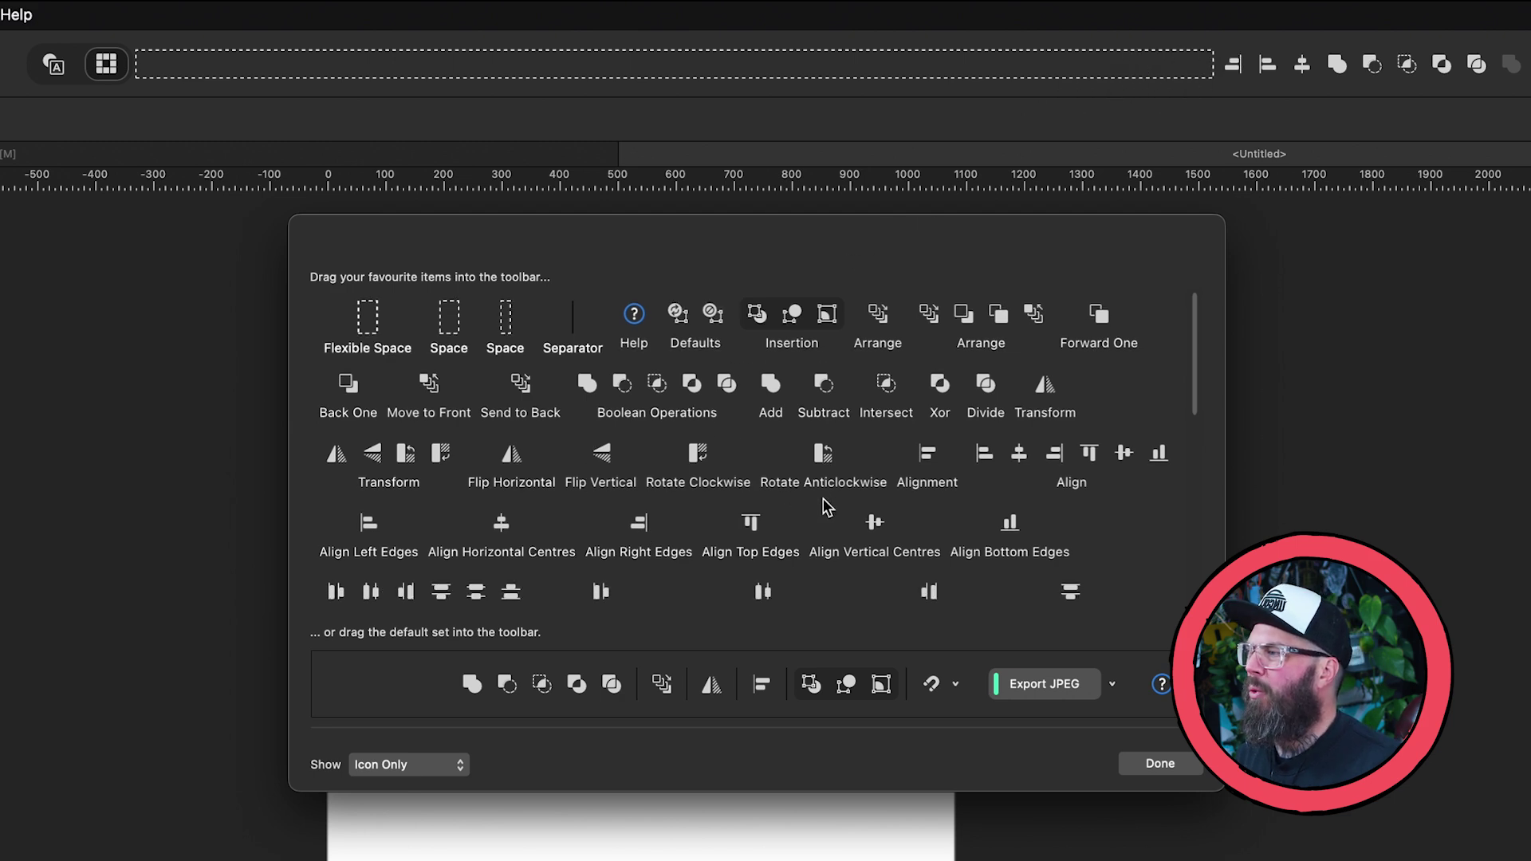
pyautogui.scroll(-2, 826, 509)
pyautogui.moveTo(511, 429); pyautogui.dragTo(1096, 62)
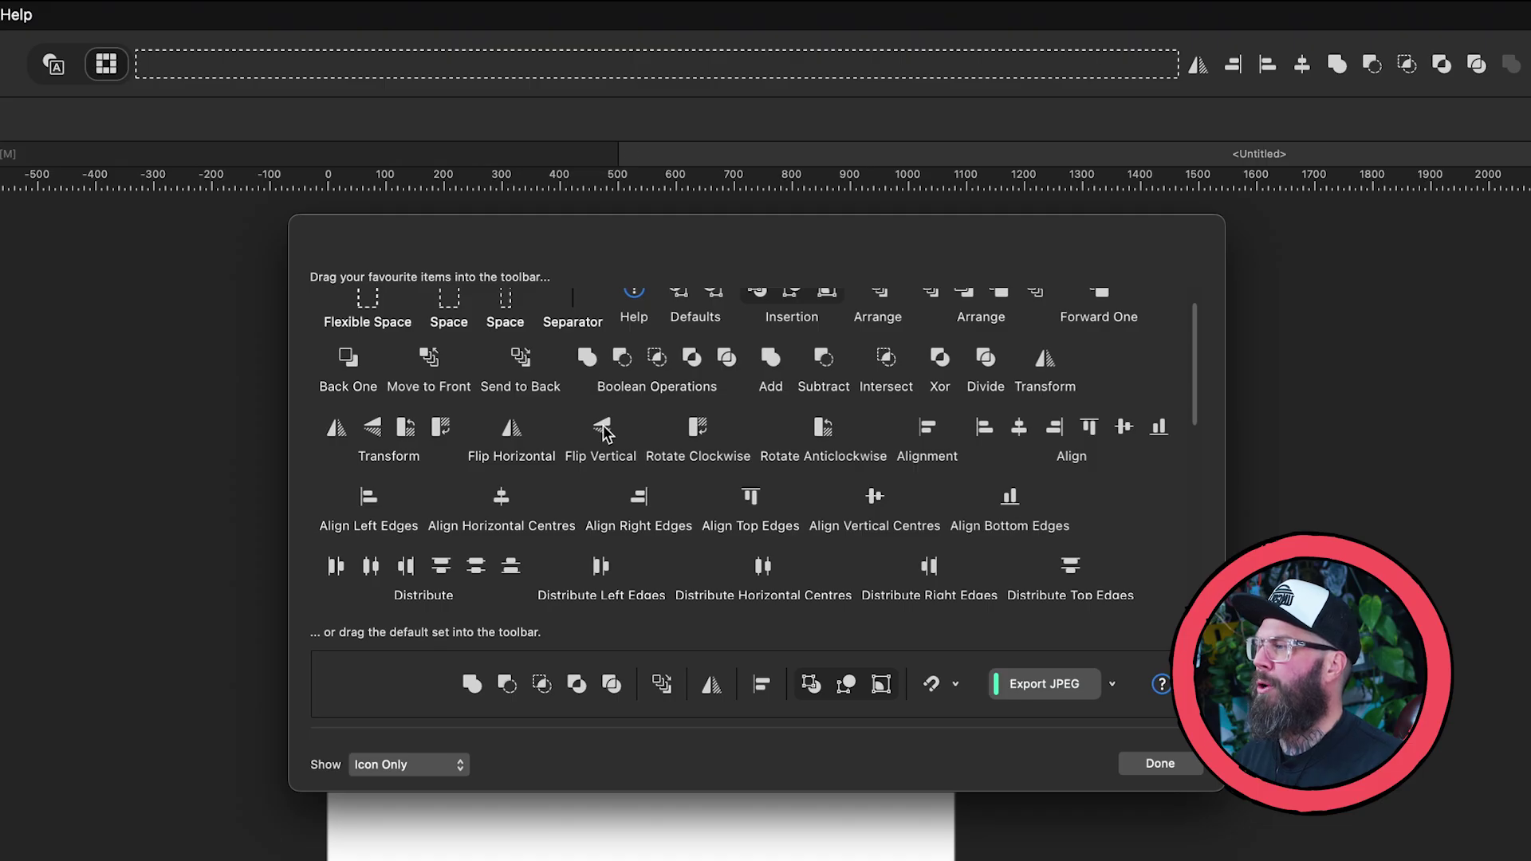
pyautogui.moveTo(739, 248); pyautogui.dragTo(1041, 62)
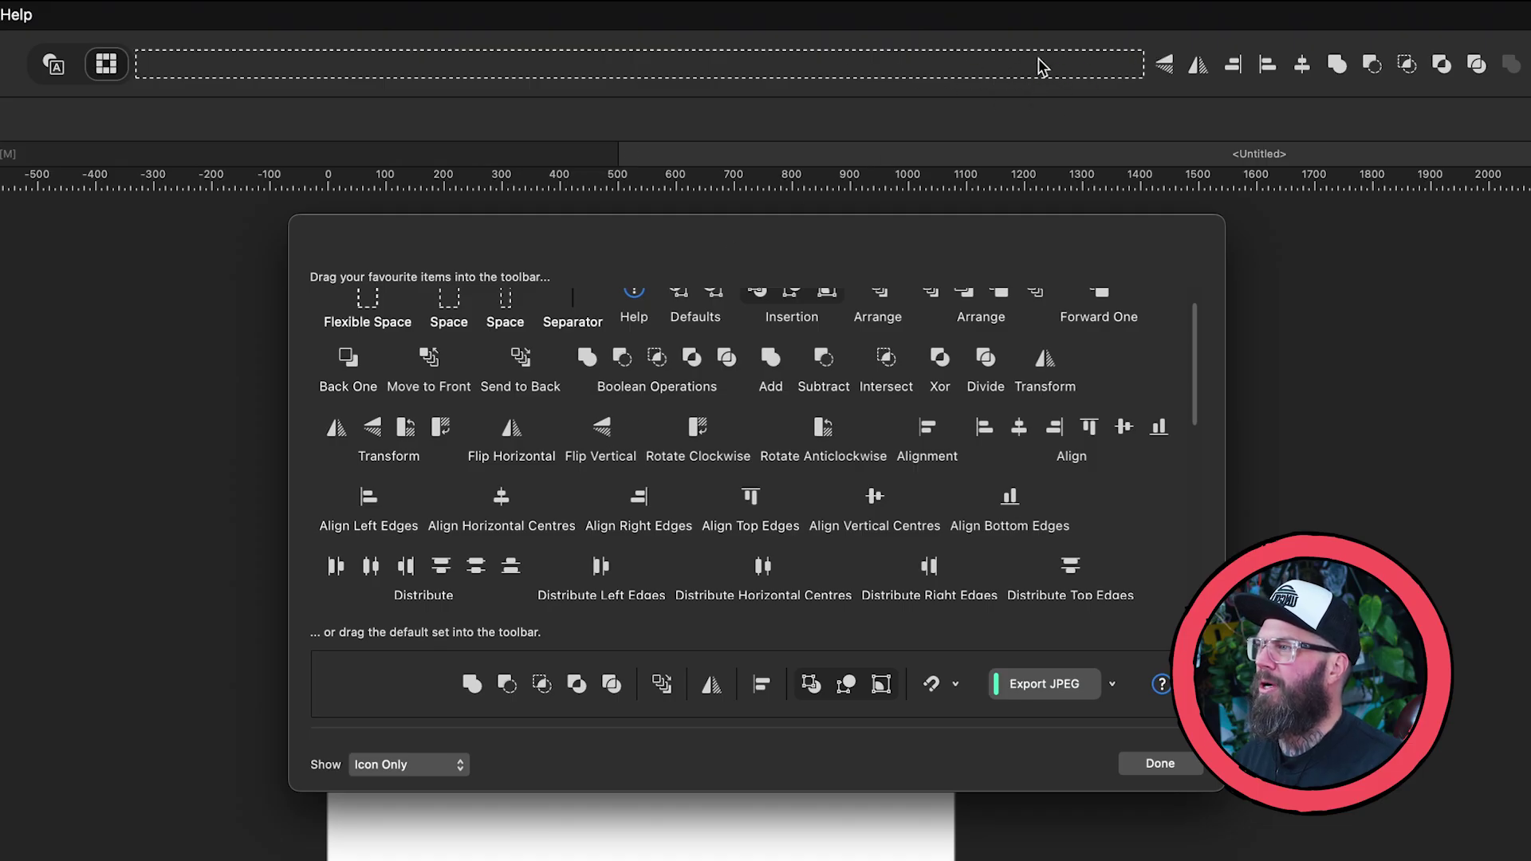
pyautogui.scroll(-3, 904, 535)
pyautogui.scroll(-1, 904, 534)
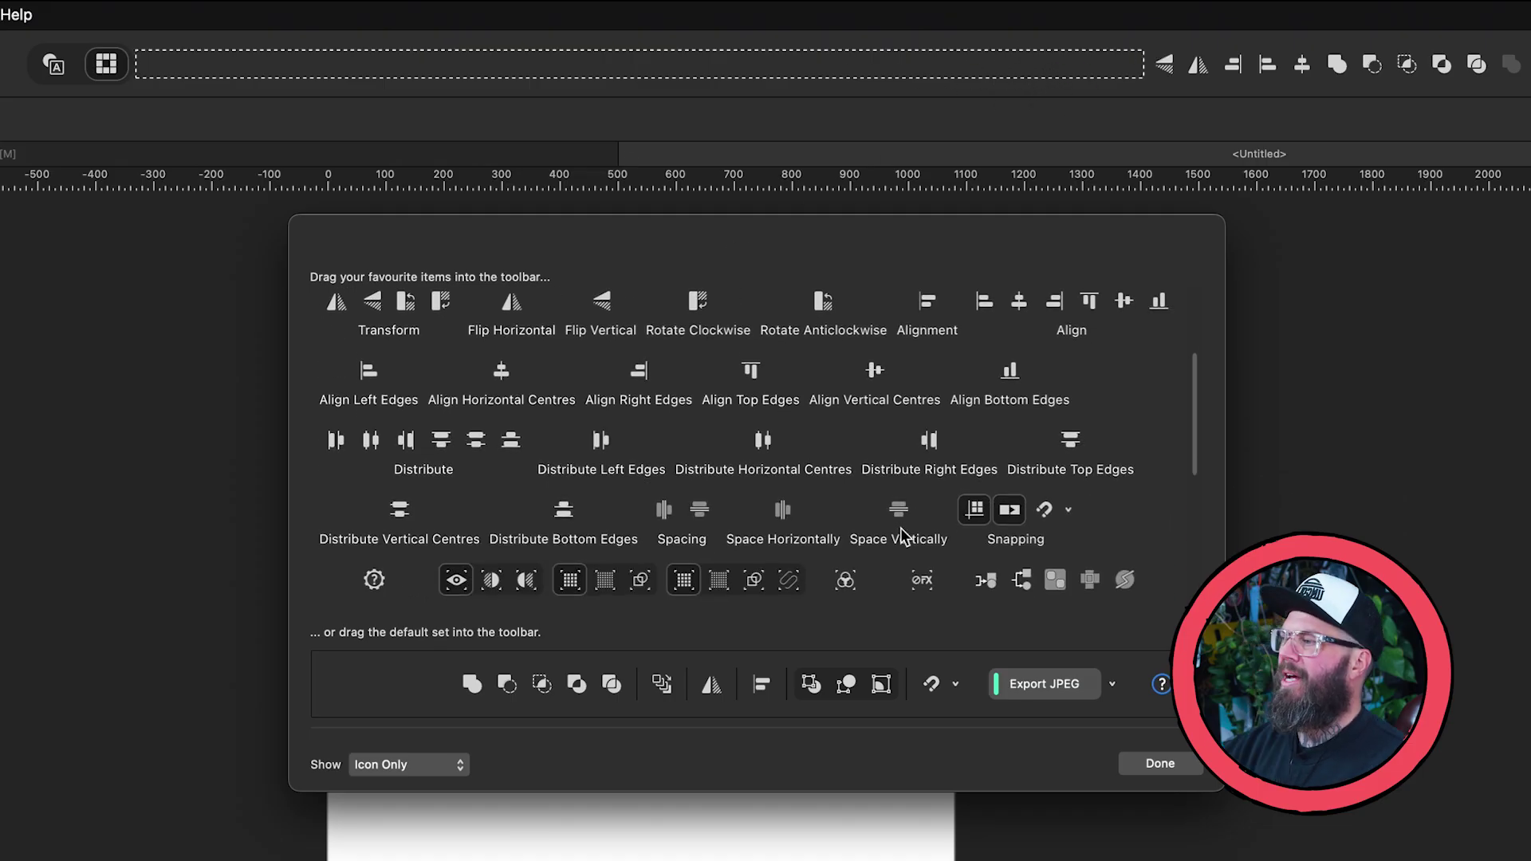
pyautogui.scroll(-1, 905, 534)
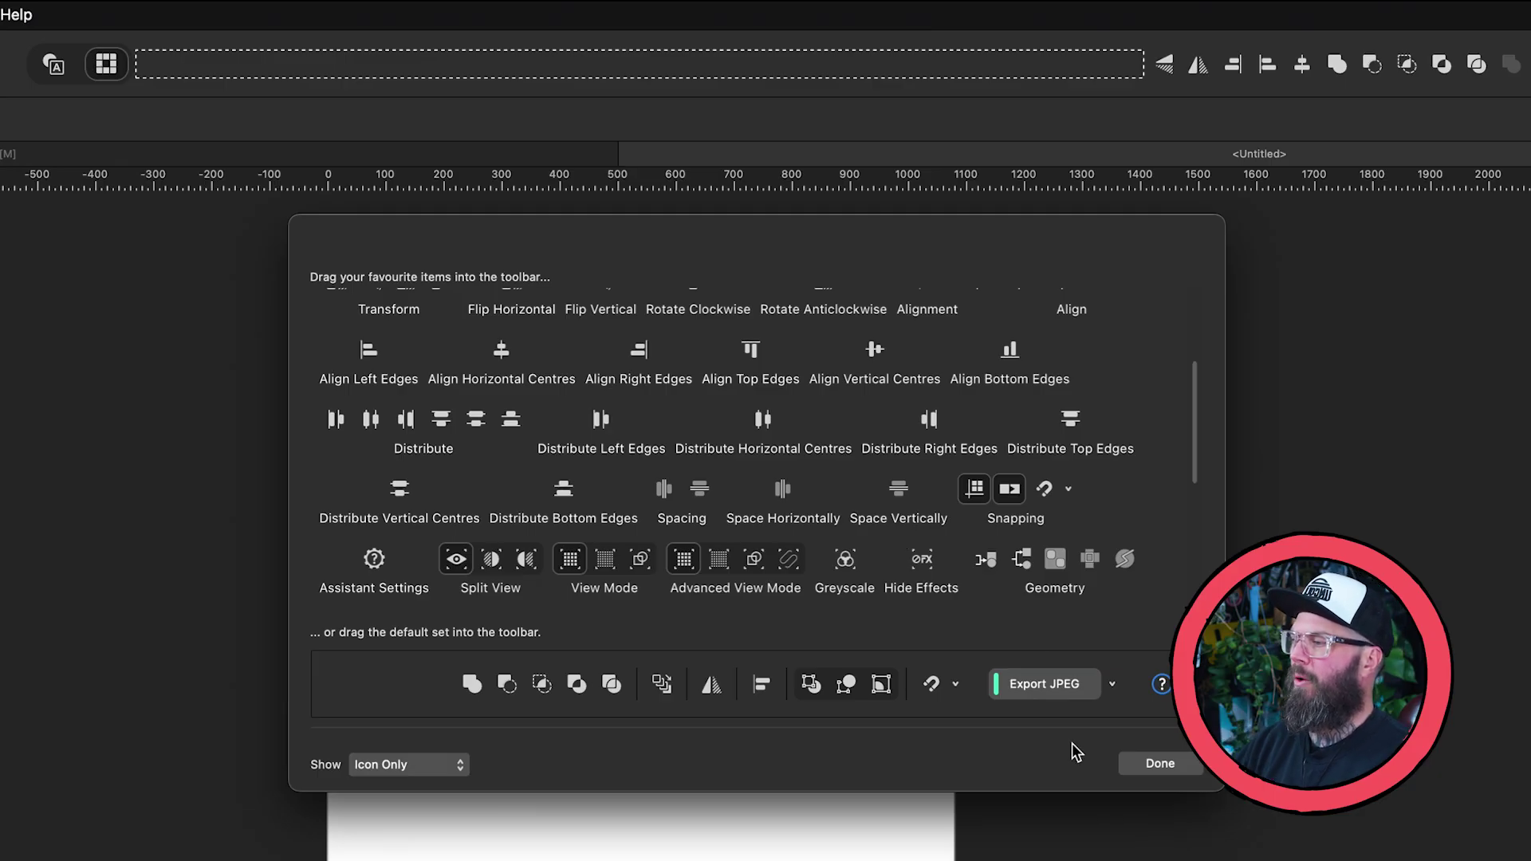
# Finish toolbar customisation, then view the Layout and Vector studios before returning to MBJ SIZZLE
pyautogui.click(1160, 765)
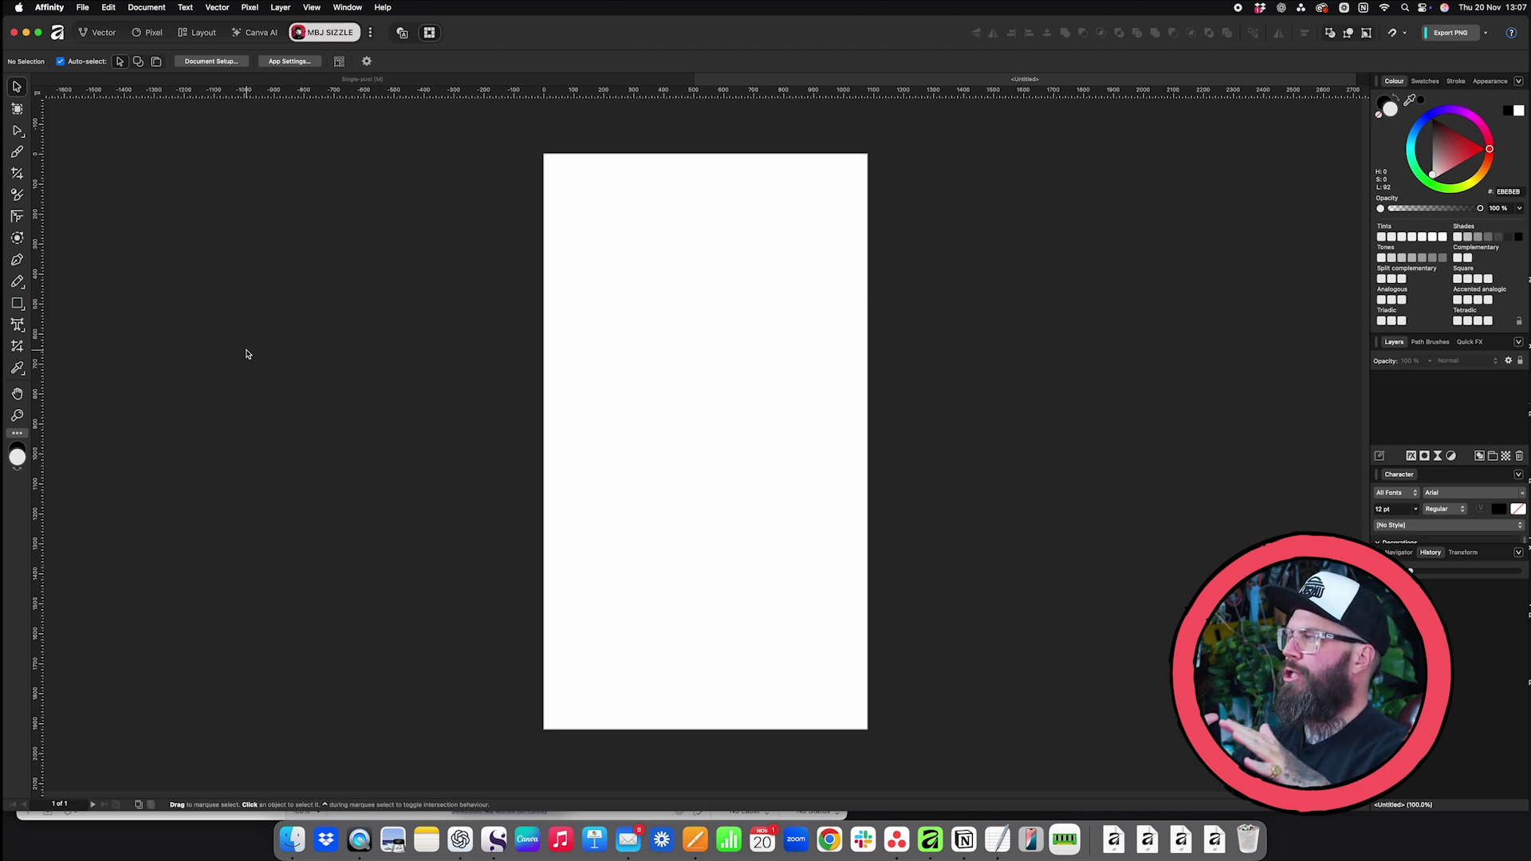
pyautogui.click(202, 32)
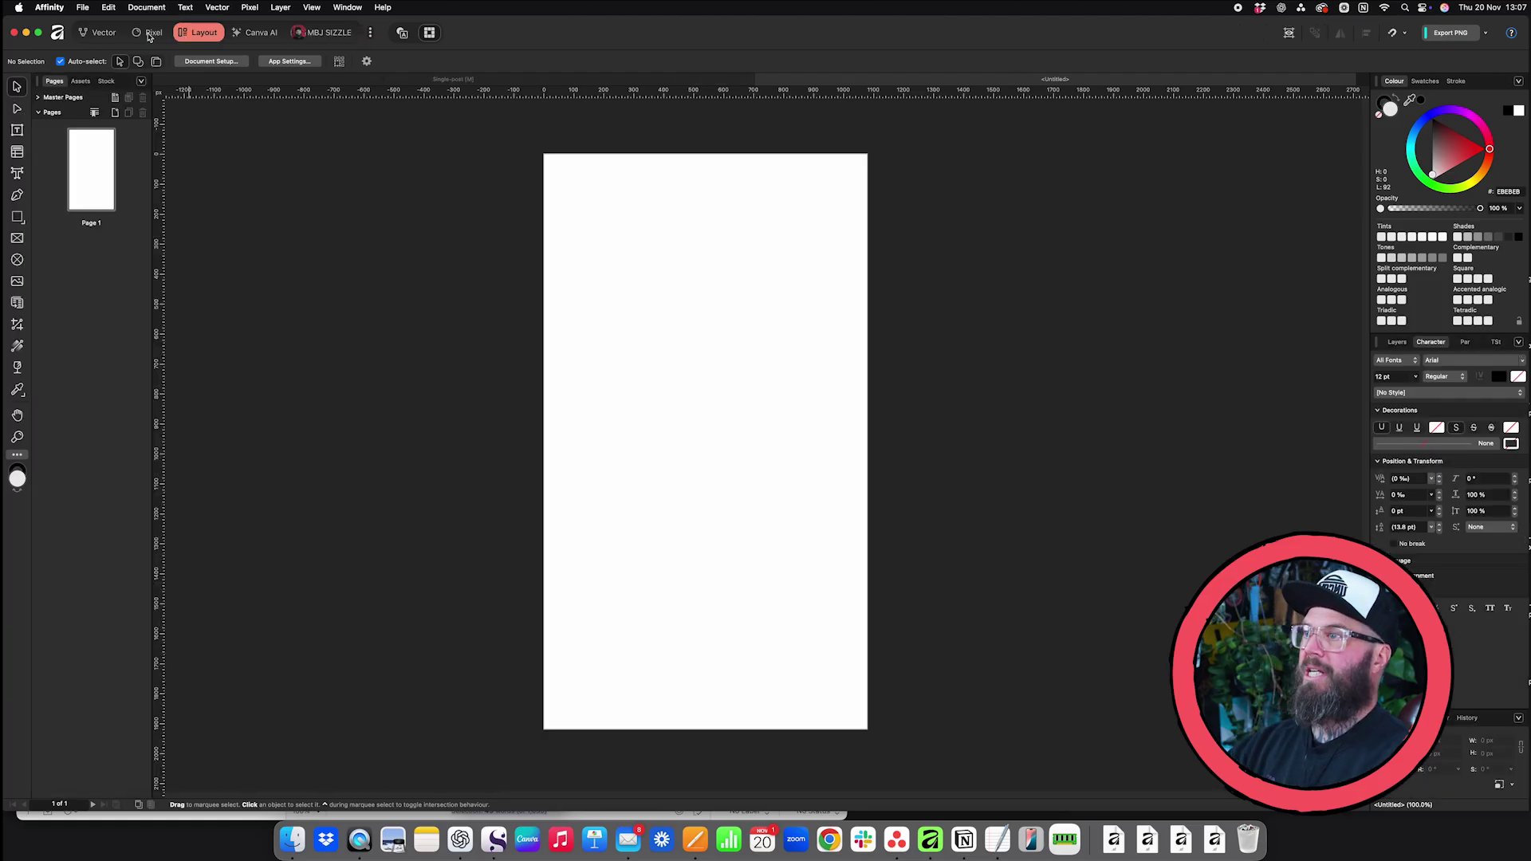
pyautogui.click(106, 33)
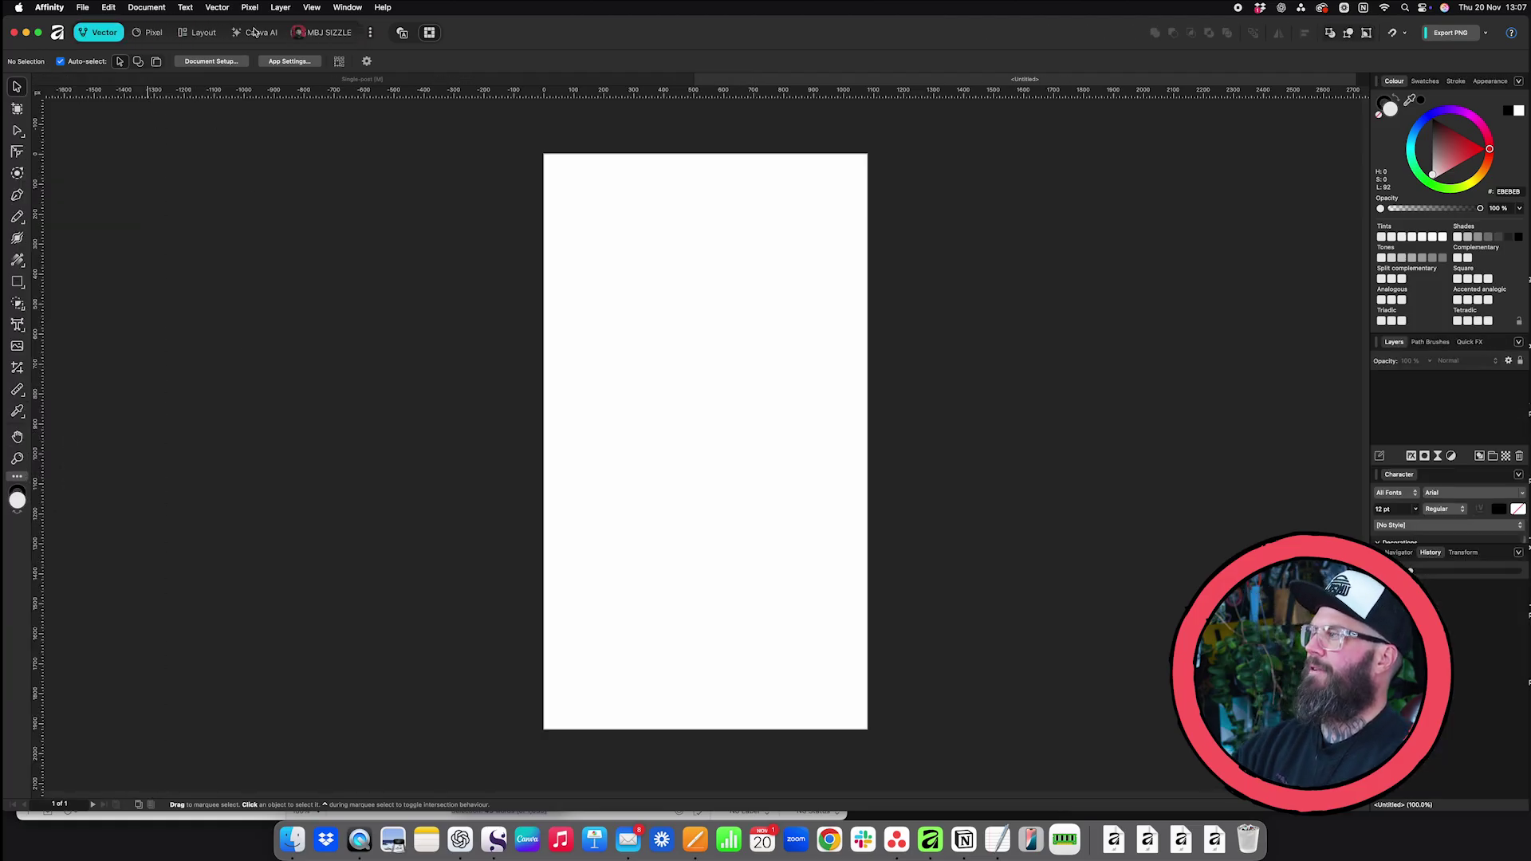
pyautogui.click(324, 33)
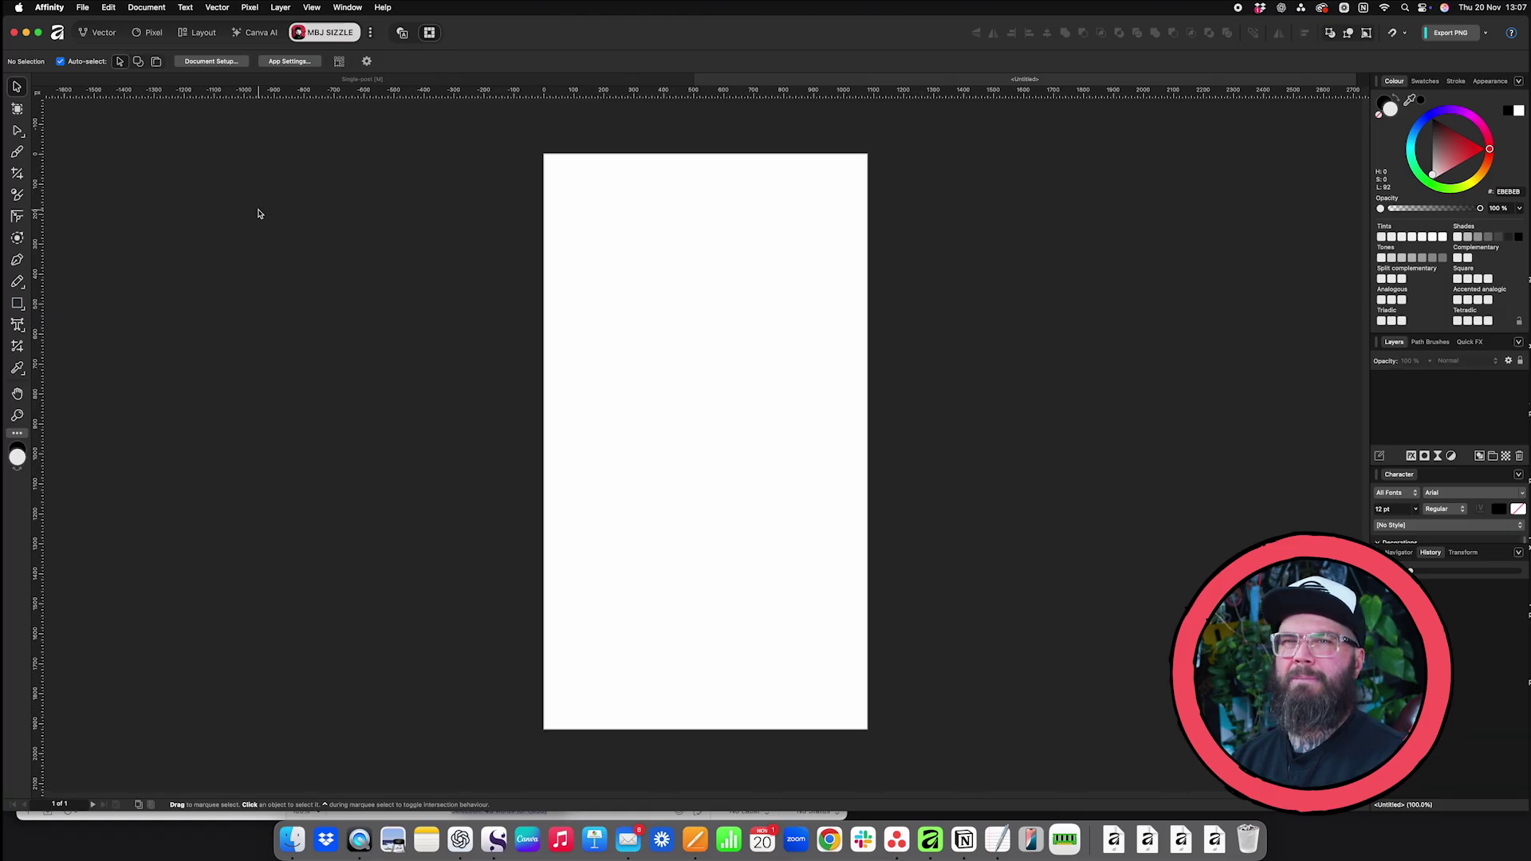
# Move MBJ SIZZLE above Vector, Pixel, Layout and Canva AI in the studio list
pyautogui.click(373, 33)
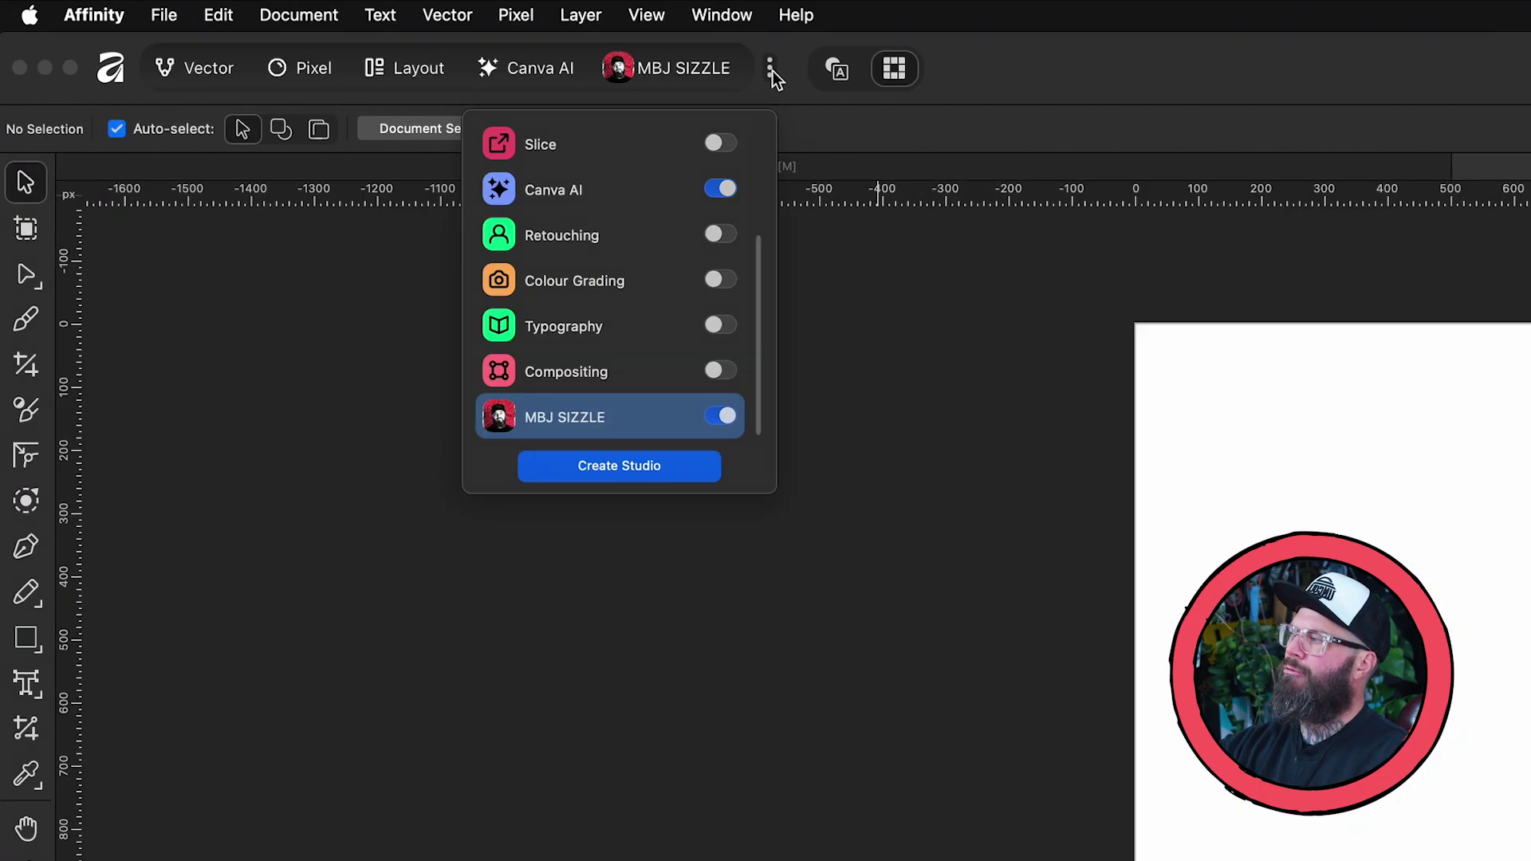
pyautogui.moveTo(656, 409)
pyautogui.mouseDown()
pyautogui.moveTo(670, 251)
pyautogui.moveTo(646, 124)
pyautogui.mouseUp()
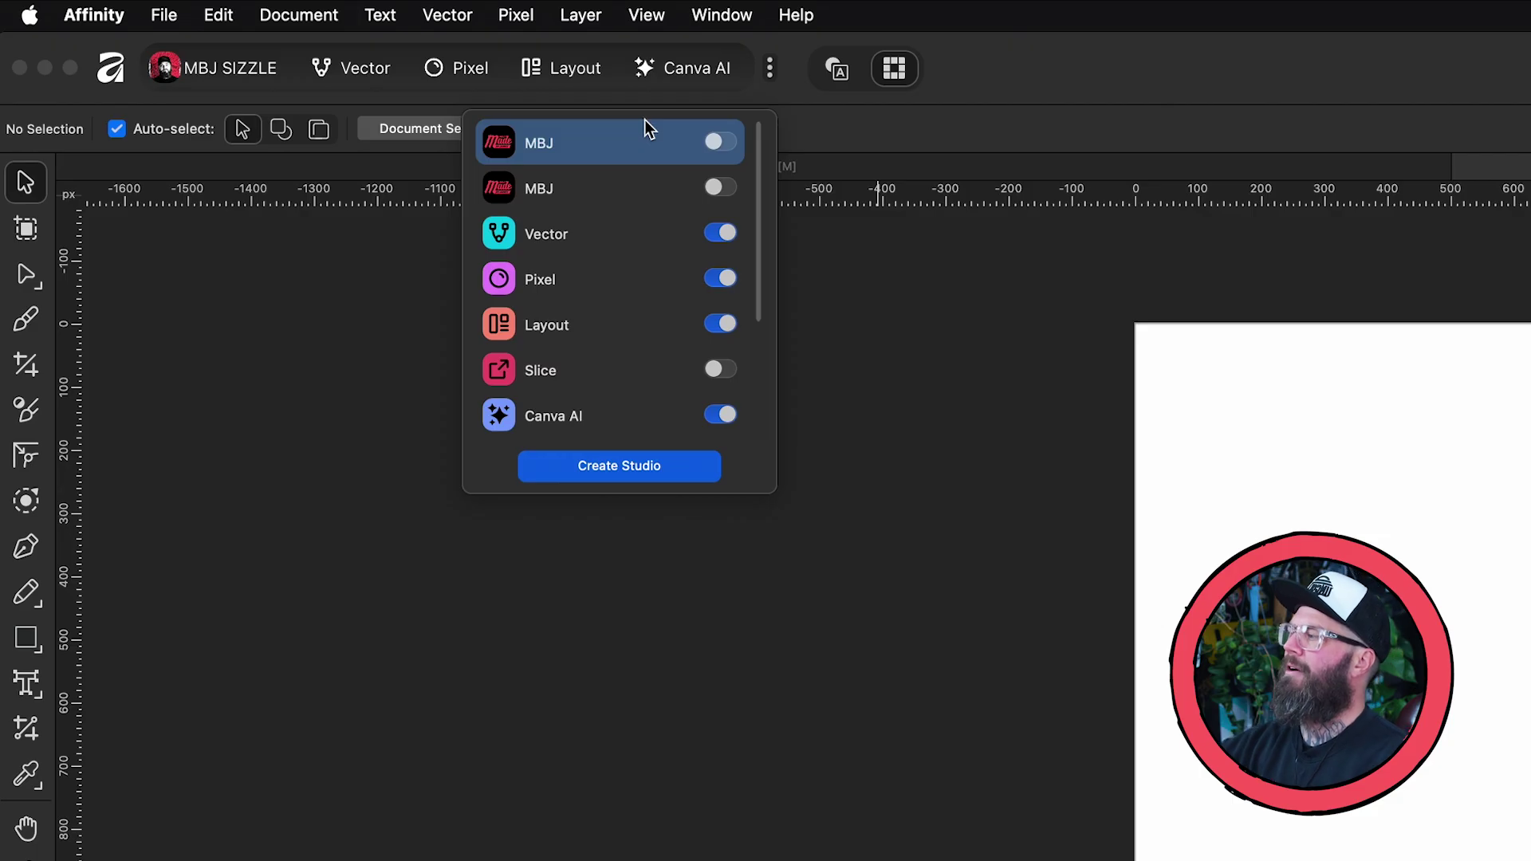
pyautogui.click(1111, 86)
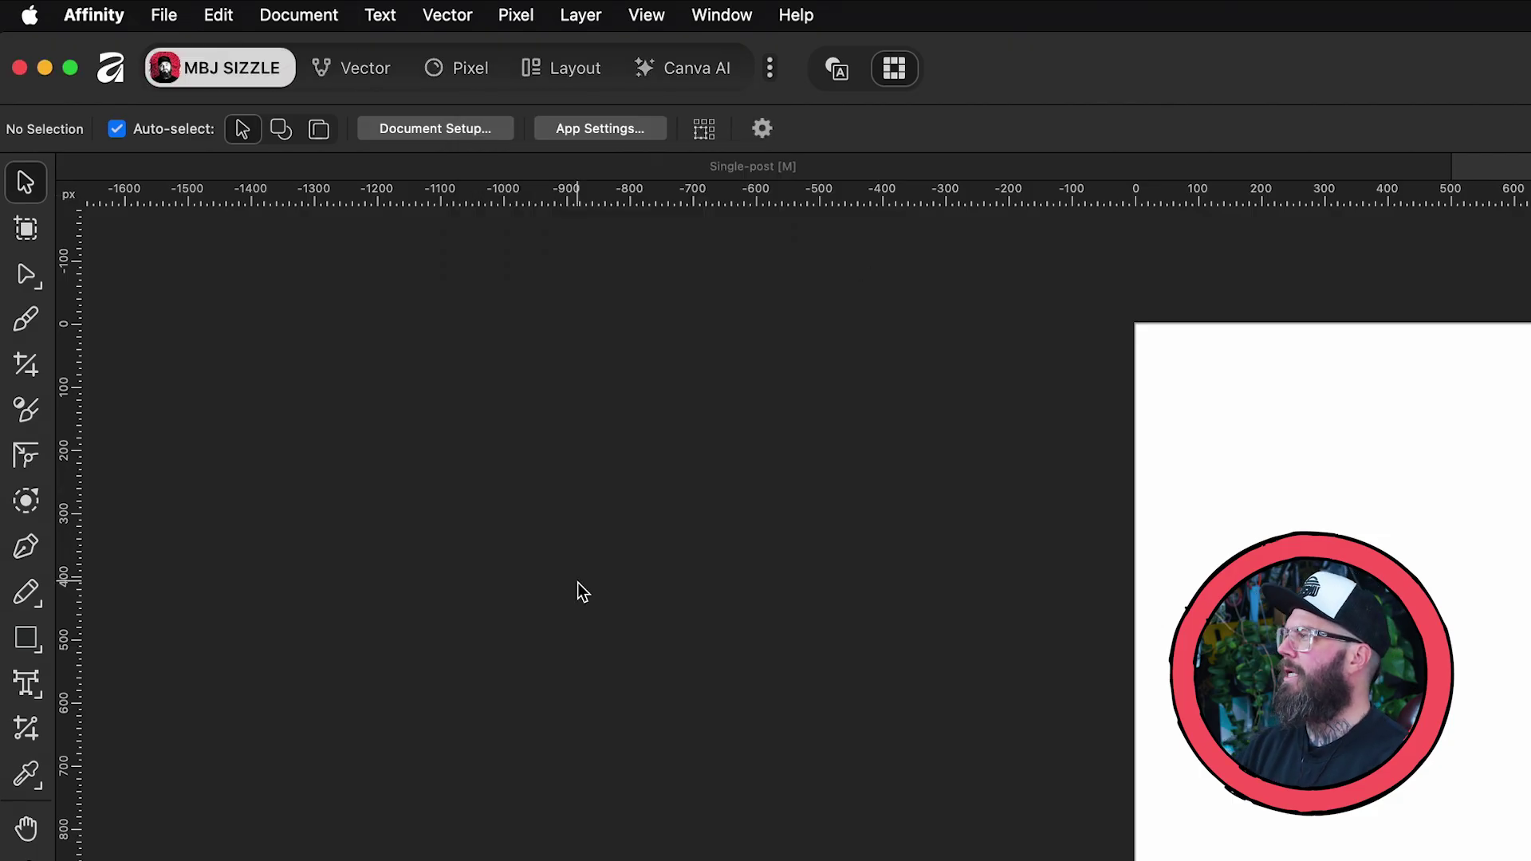